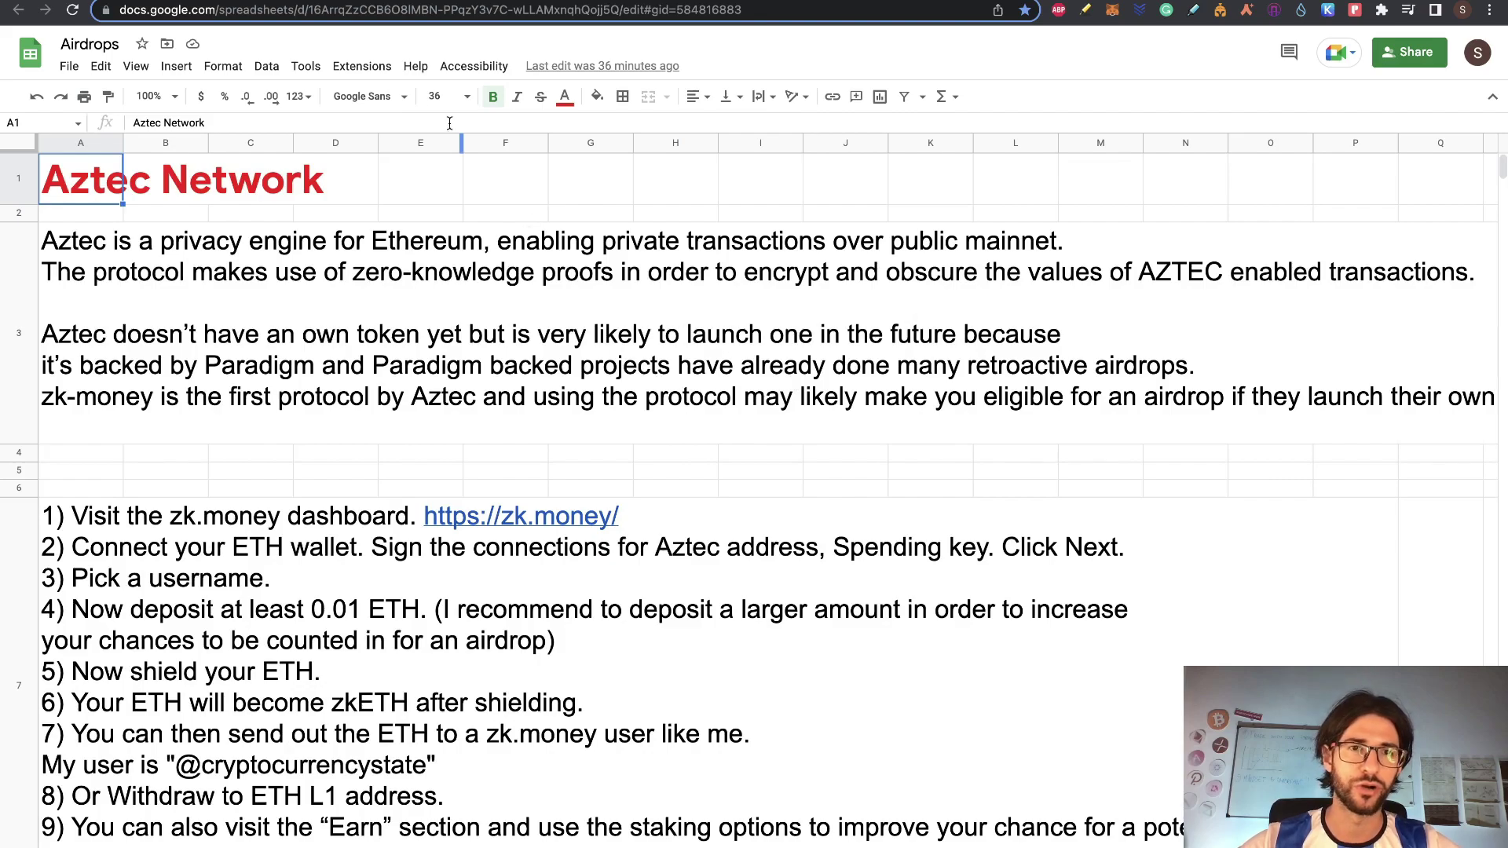
Look over the Best Bridge Airdrops To Do article, the Crypto Currency State home page and the Airdrop Organizer spreadsheet
left_click(365, 0)
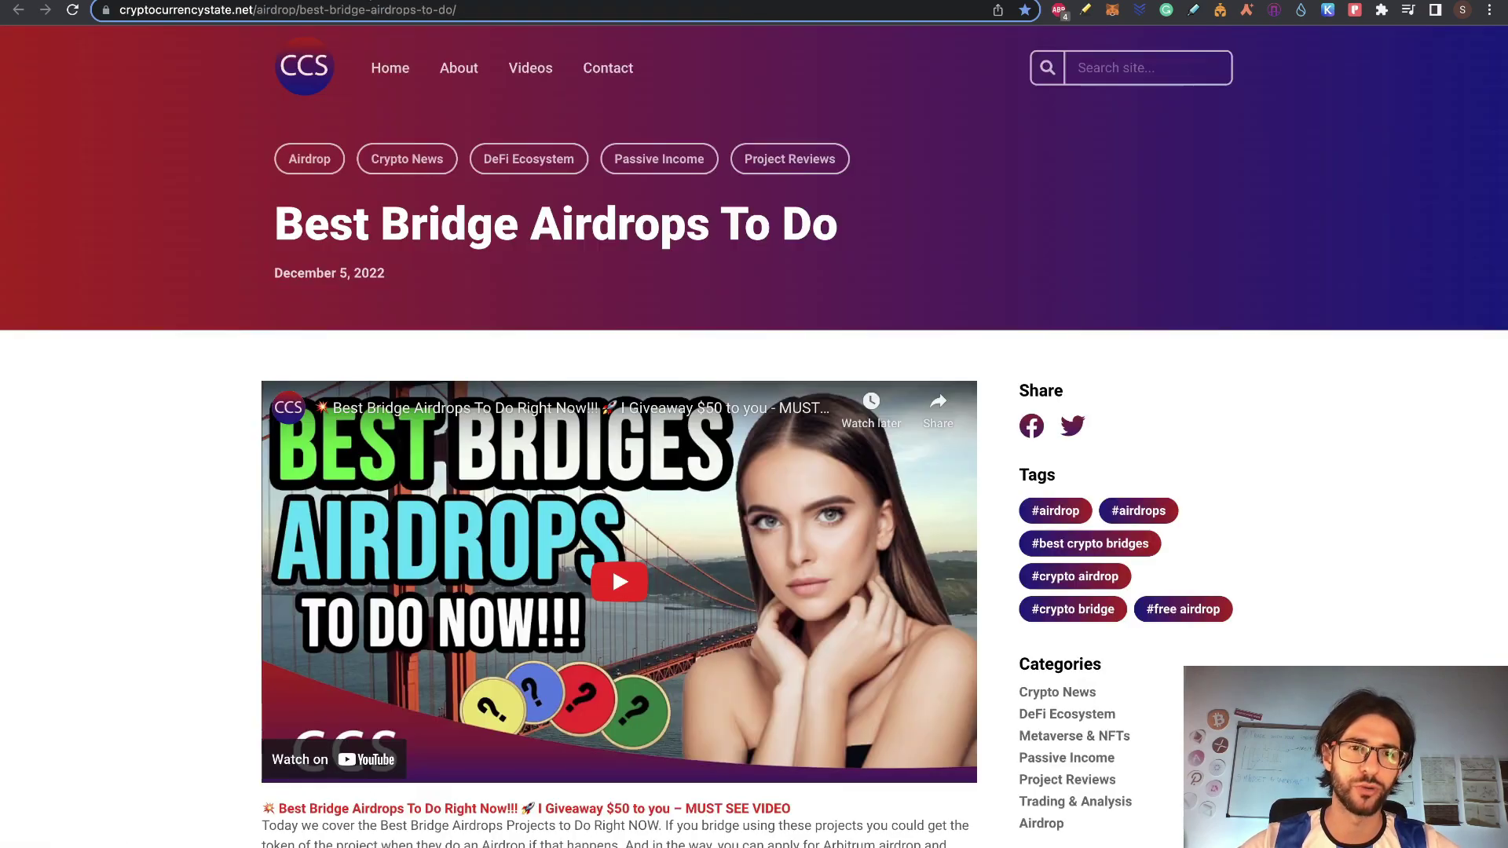
left_click(396, 70)
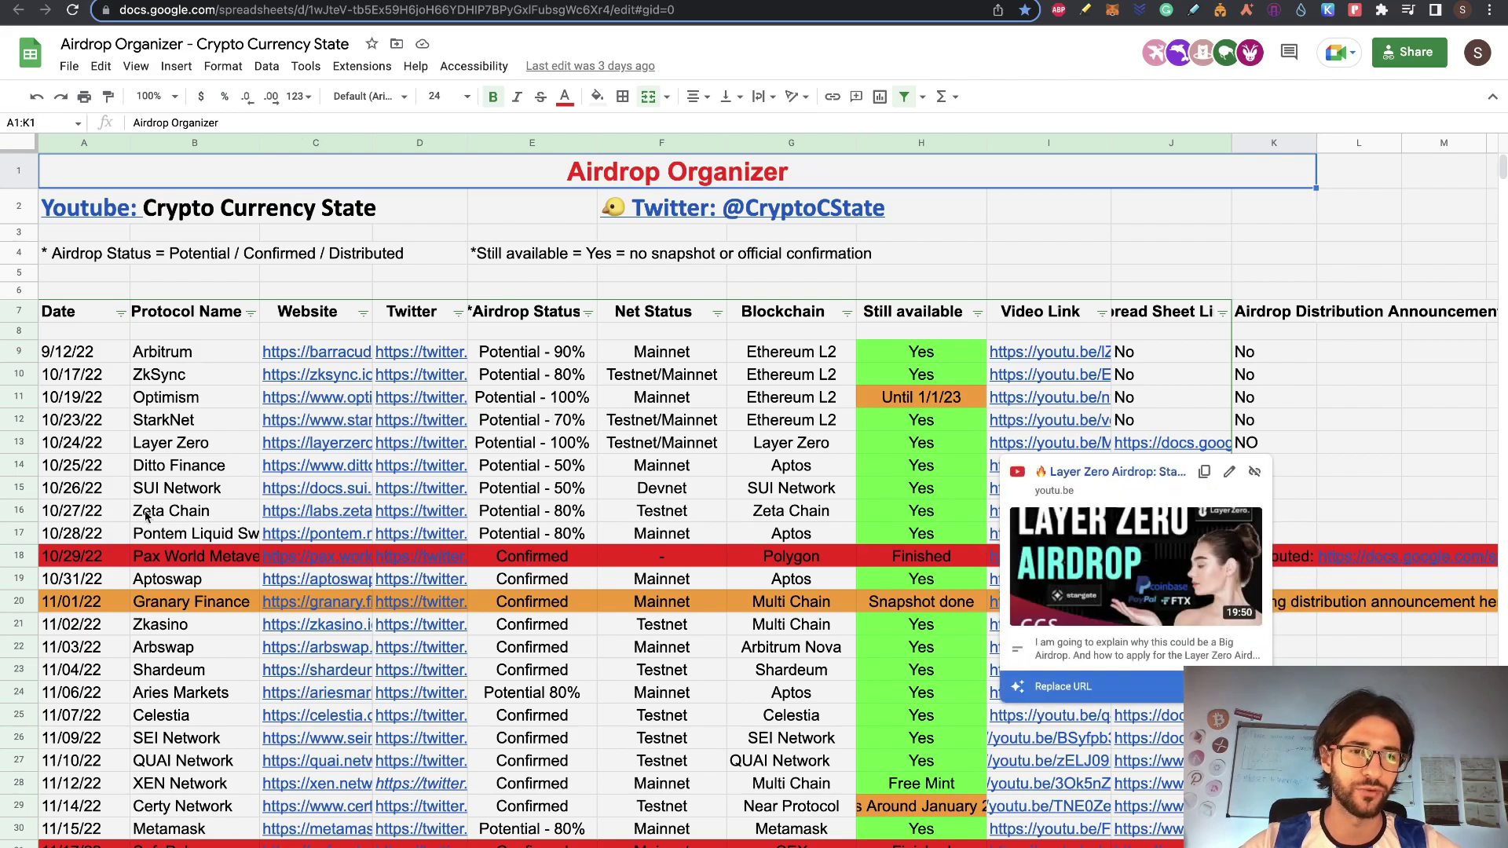
scroll(609, 553, "down", 3)
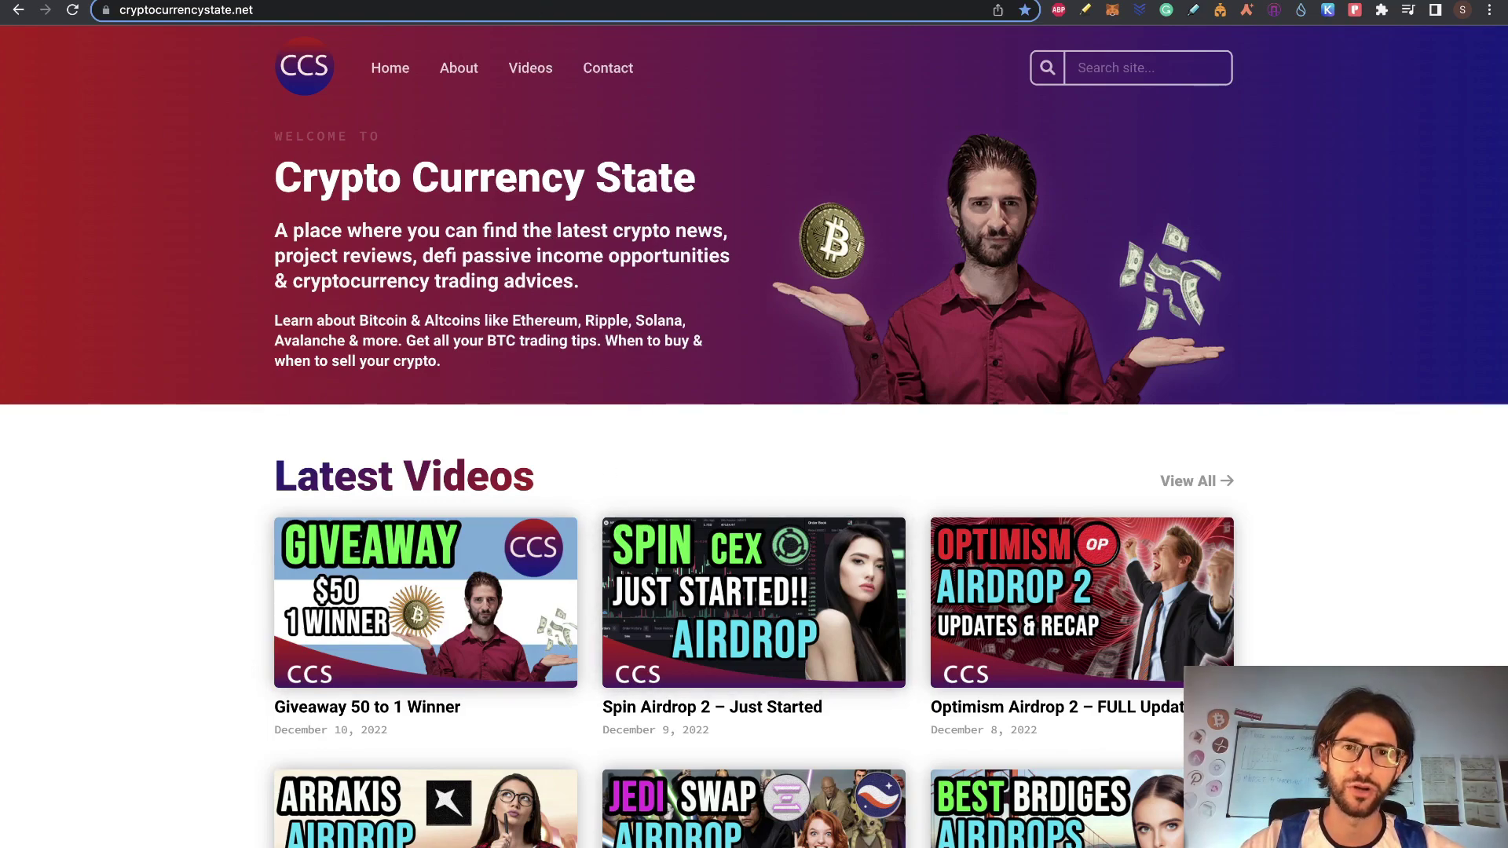
left_click(503, 1)
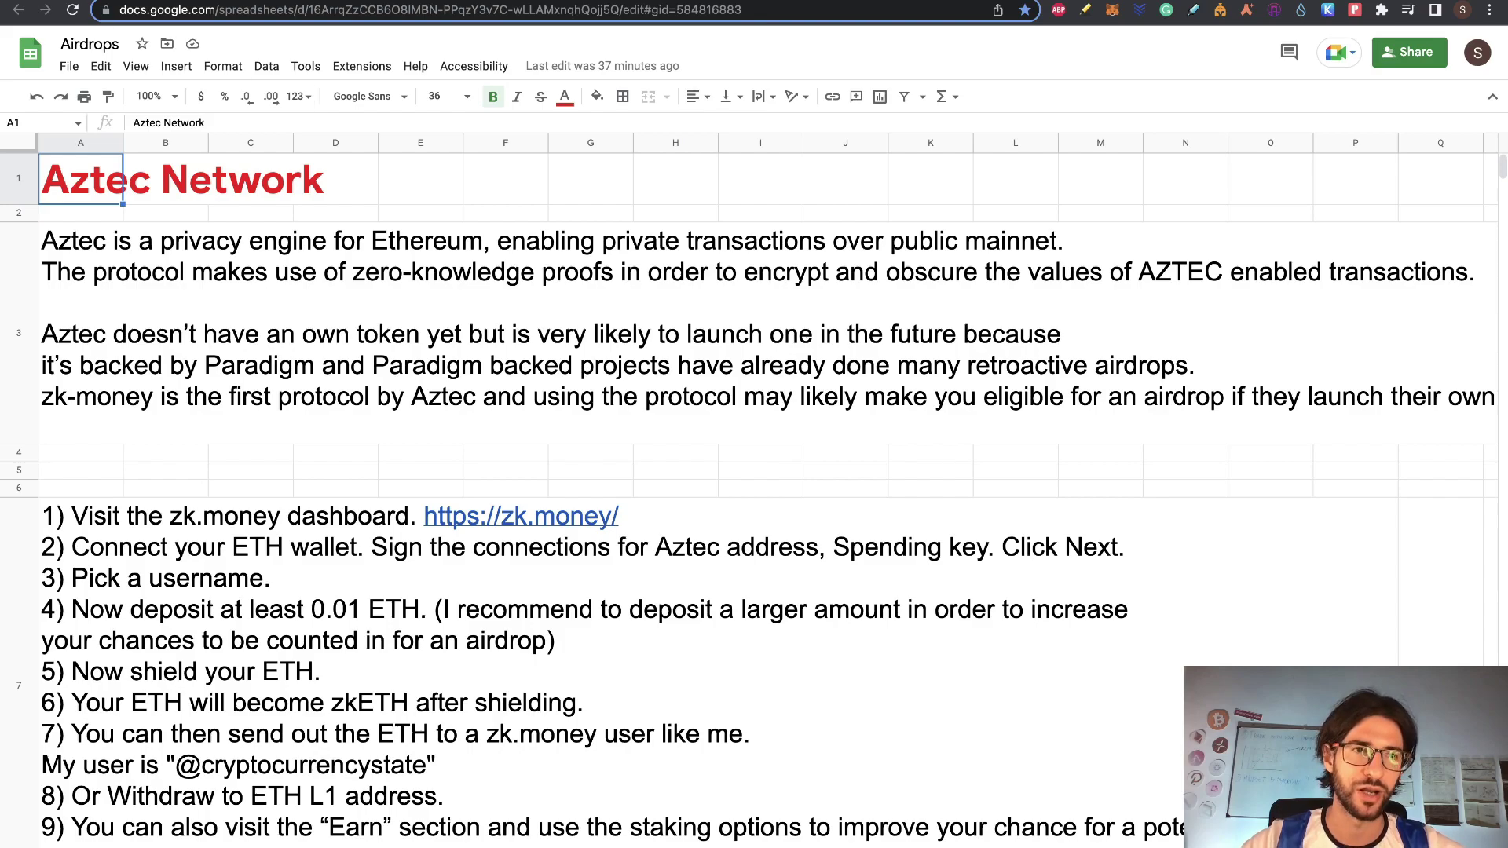
Review the Airdrop Organizer spreadsheet's copy and download options and its list of airdrop protocols
left_click(157, 0)
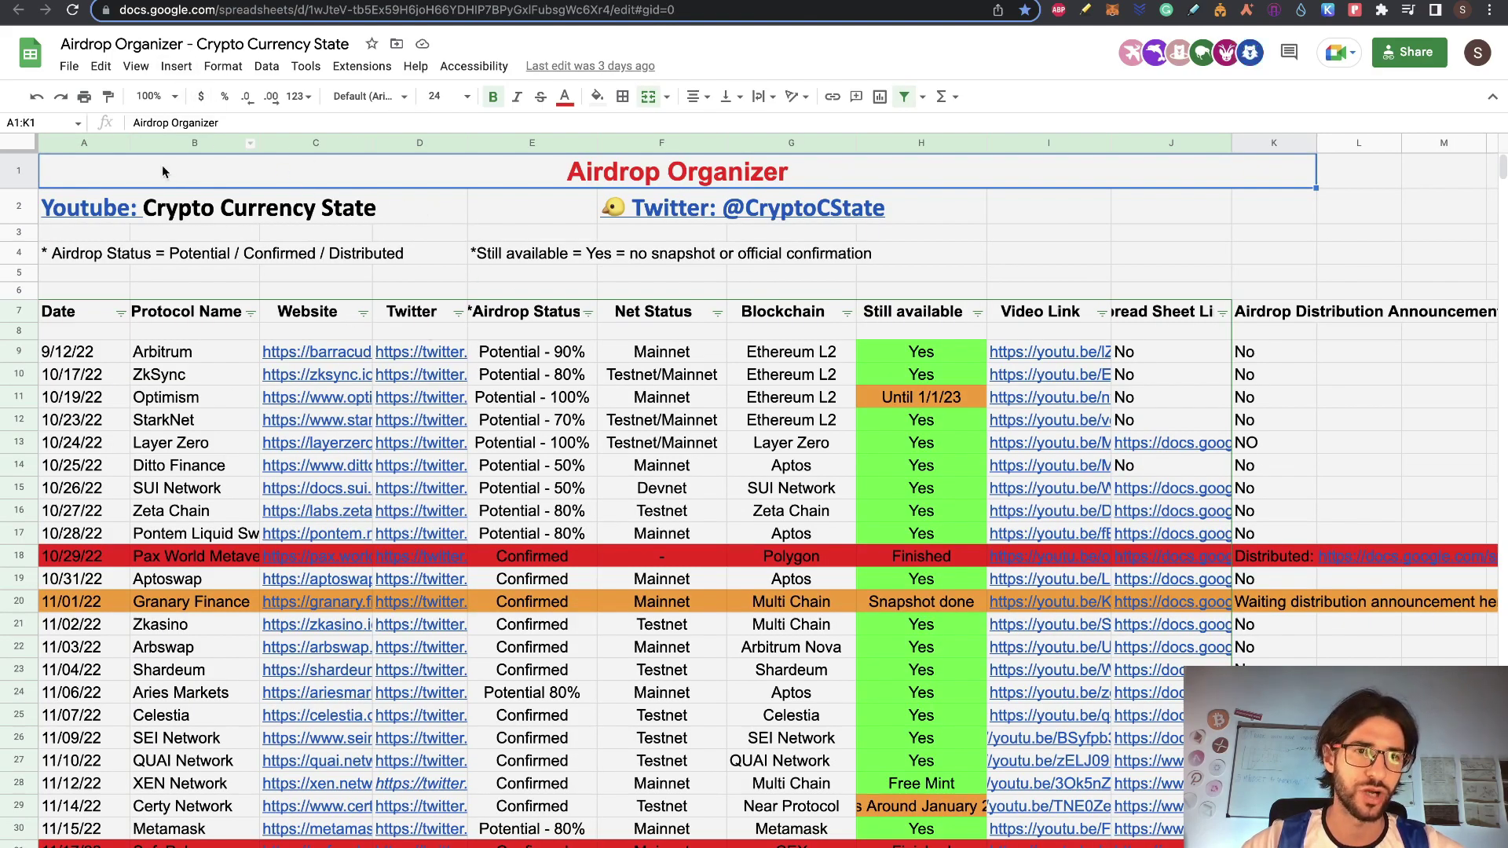
left_click(69, 66)
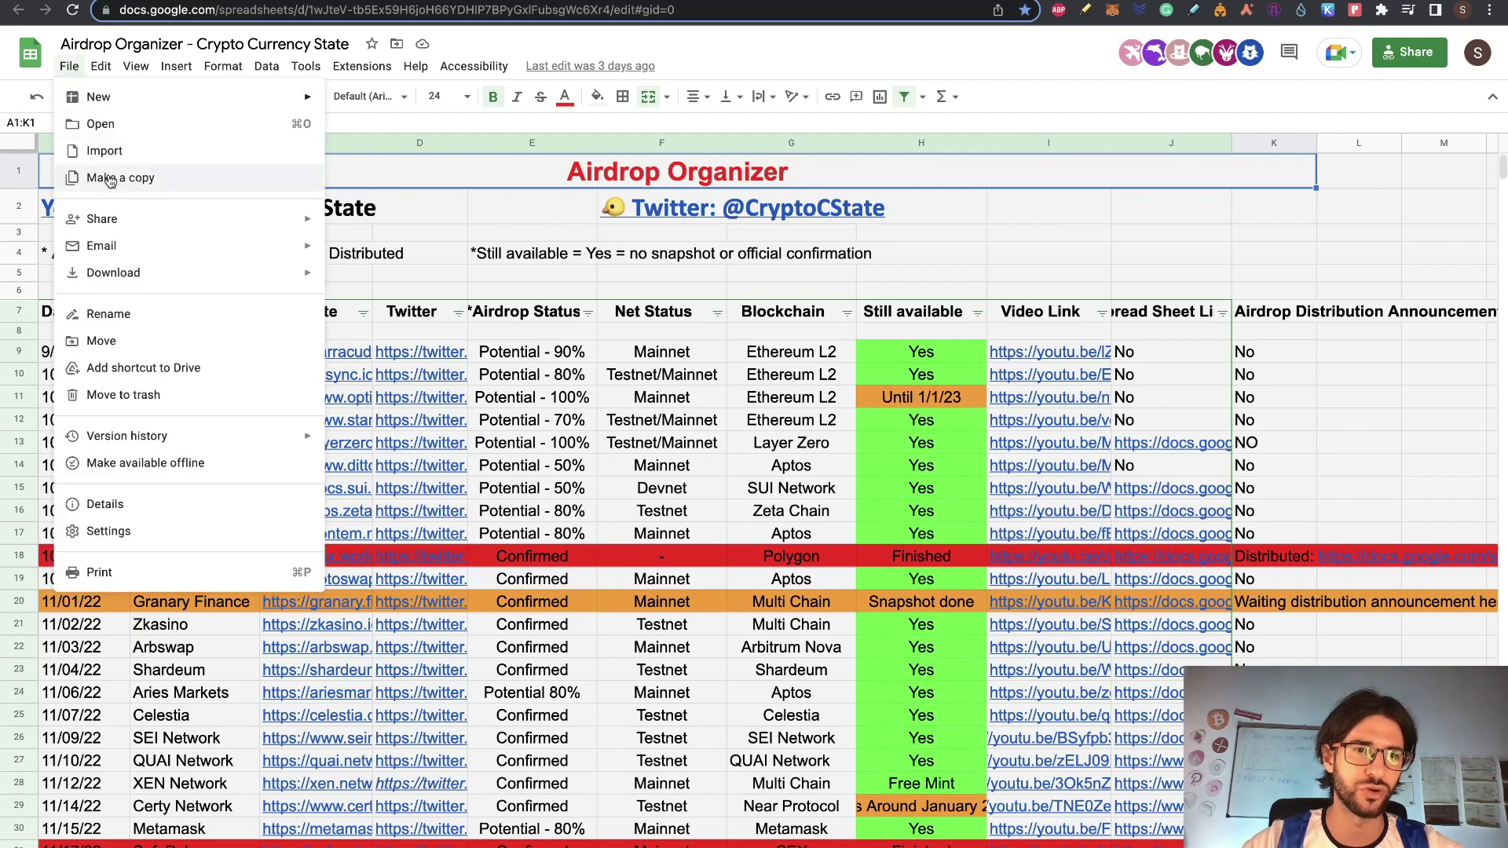
mouse_move(271, 281)
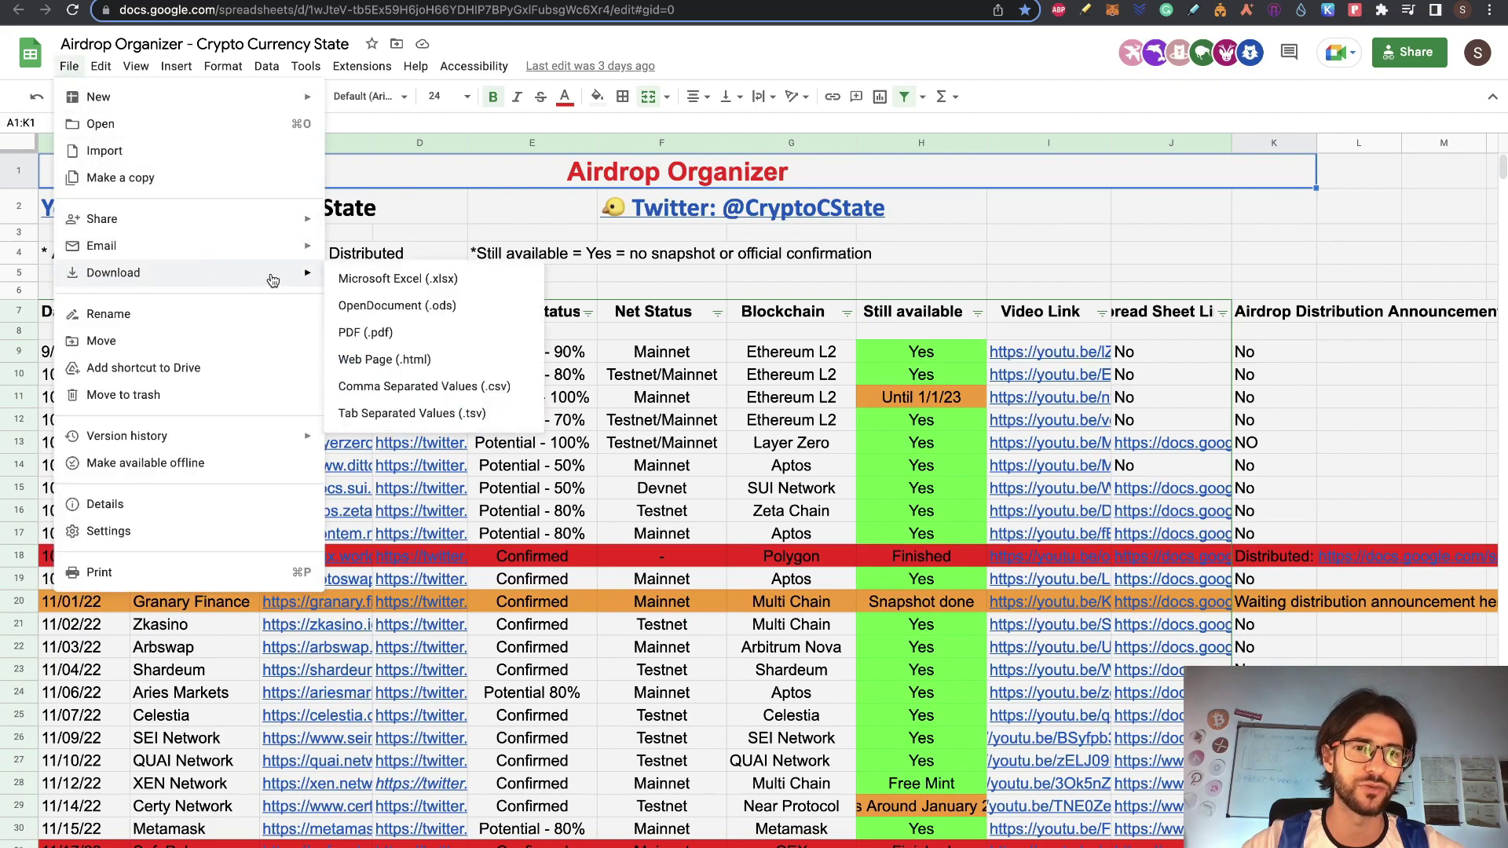
left_click(440, 223)
scroll(439, 223, "down", 3)
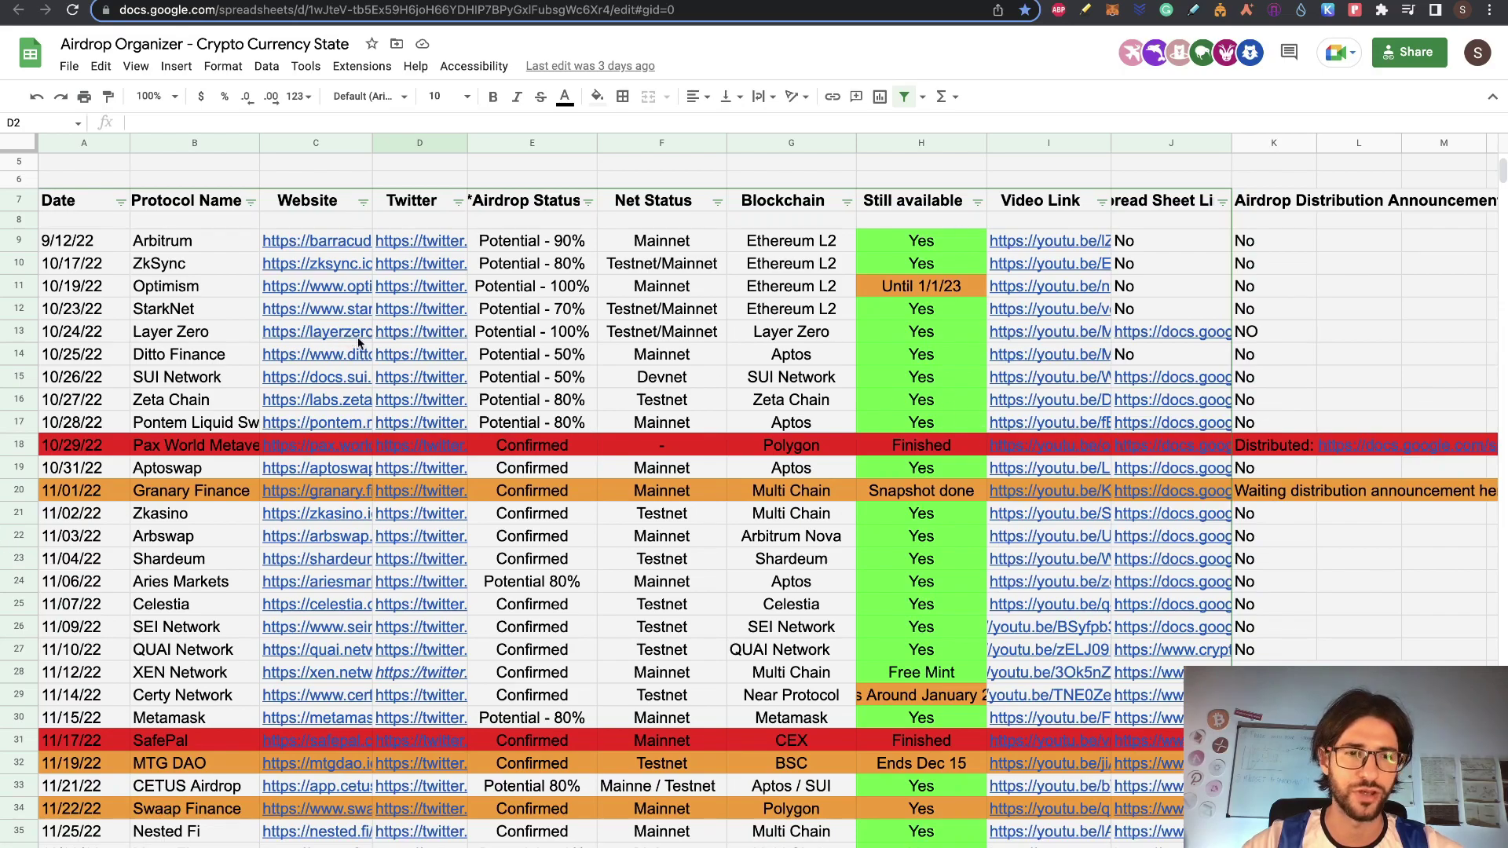
scroll(390, 356, "up", 3)
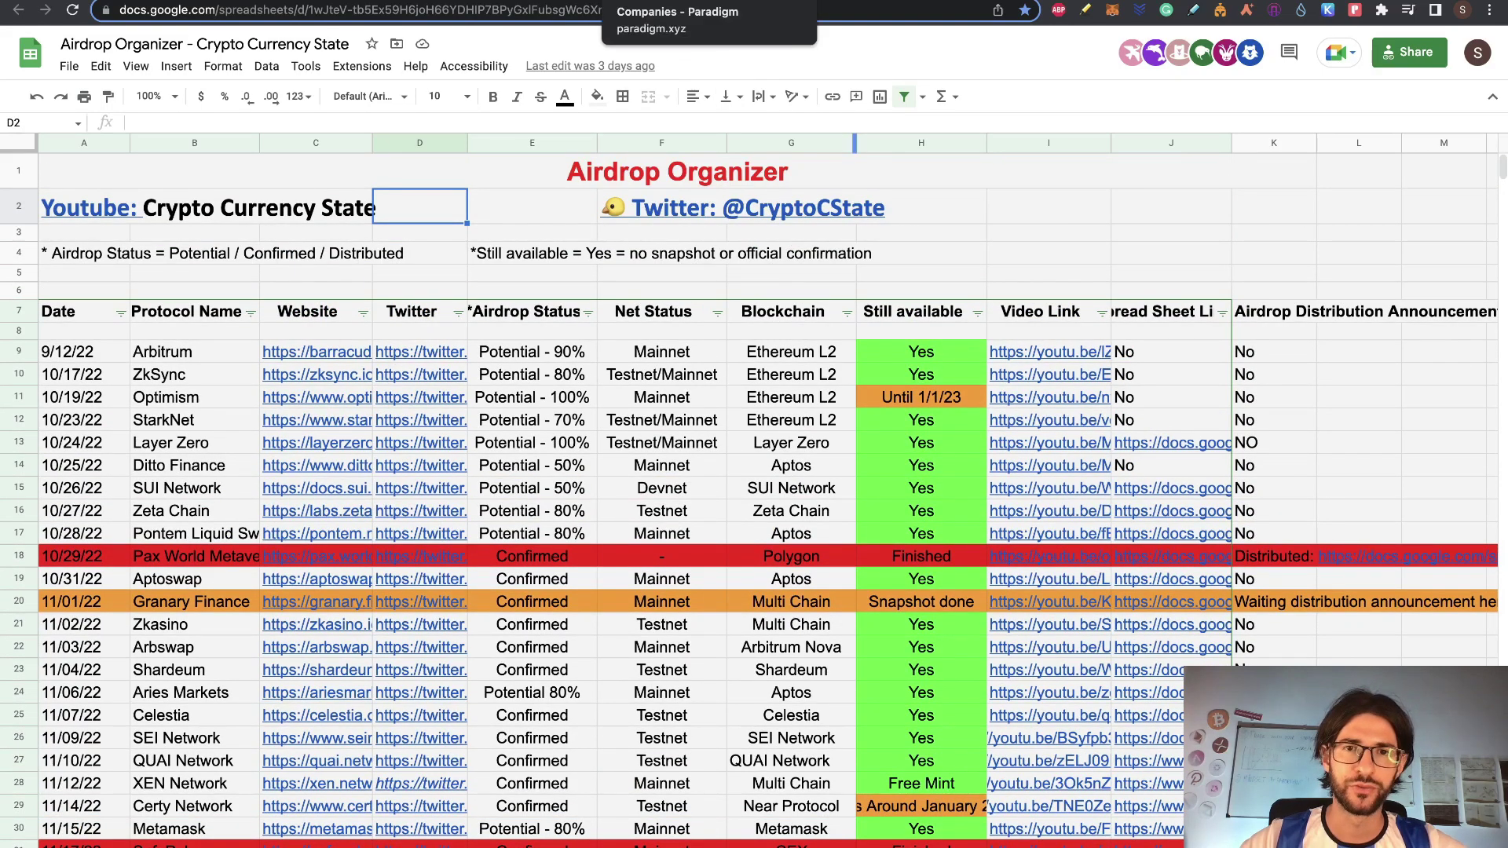
Read the Medium article on Aztec Network's Series A funding and look through Paradigm's portfolio companies
left_click(636, 1)
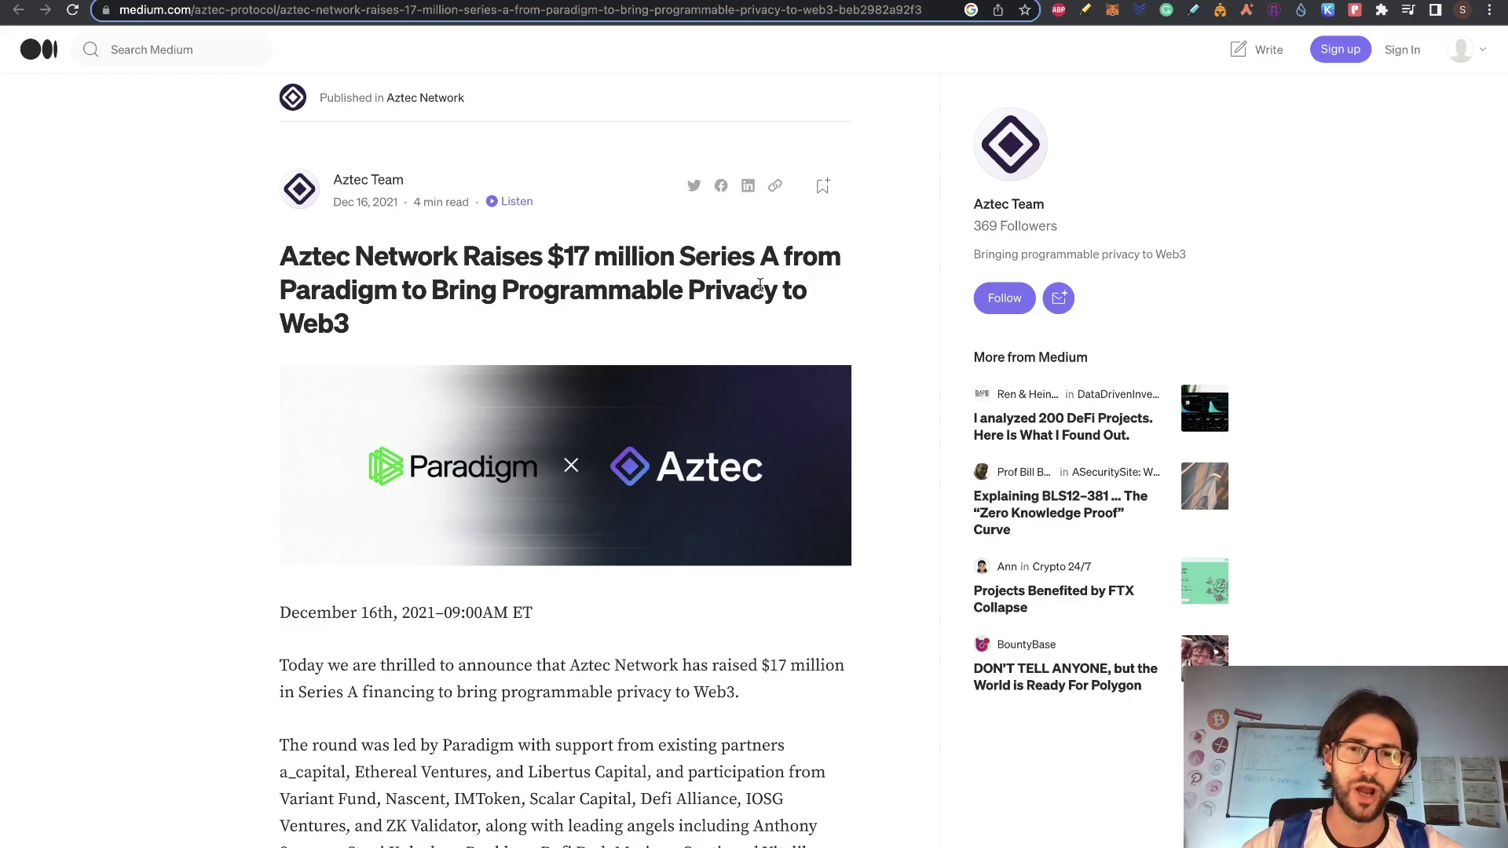
mouse_move(364, 195)
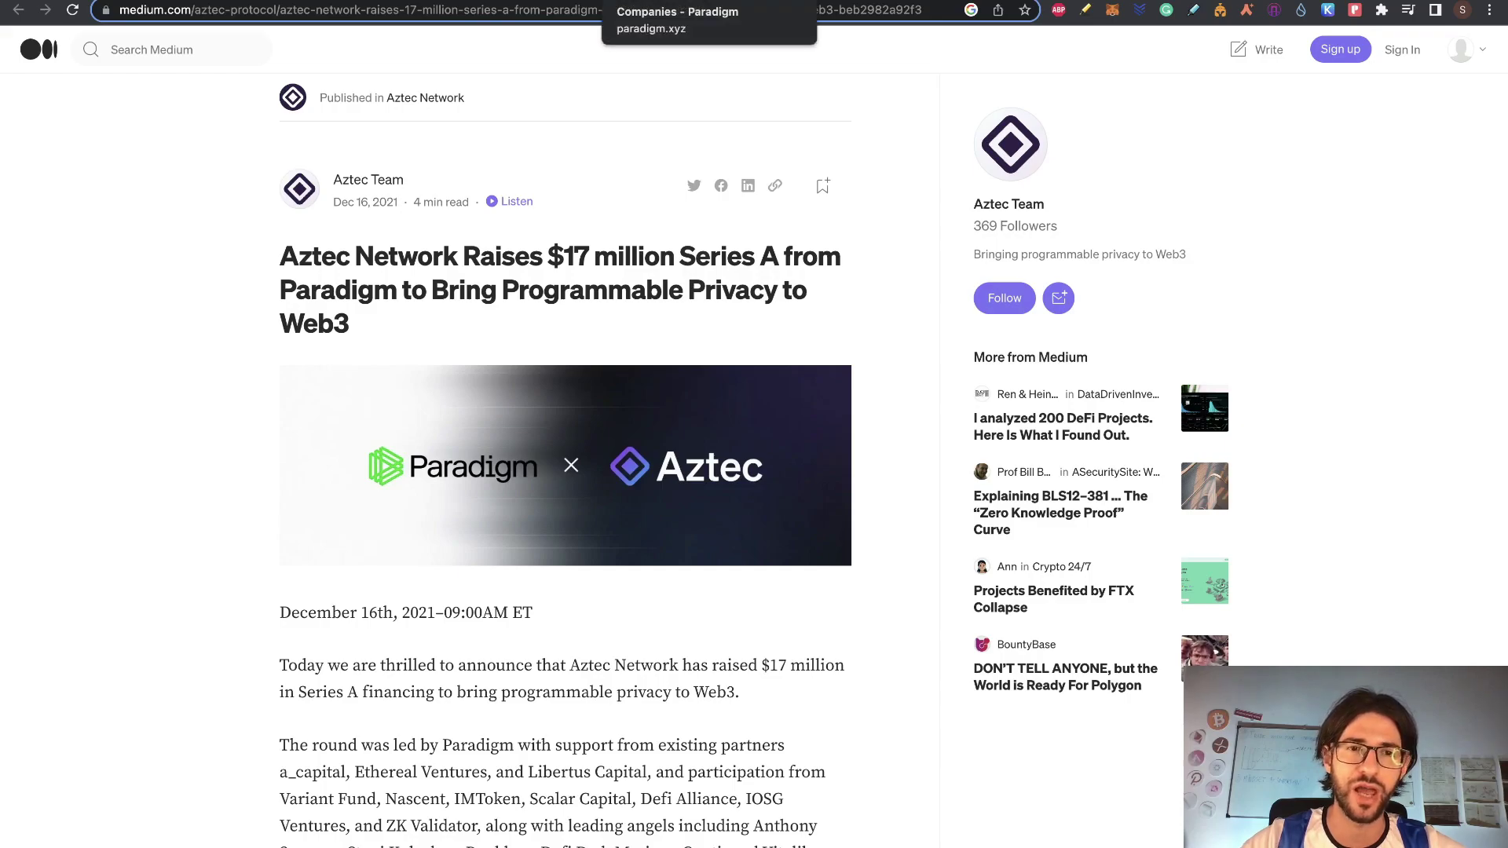
left_click(668, 2)
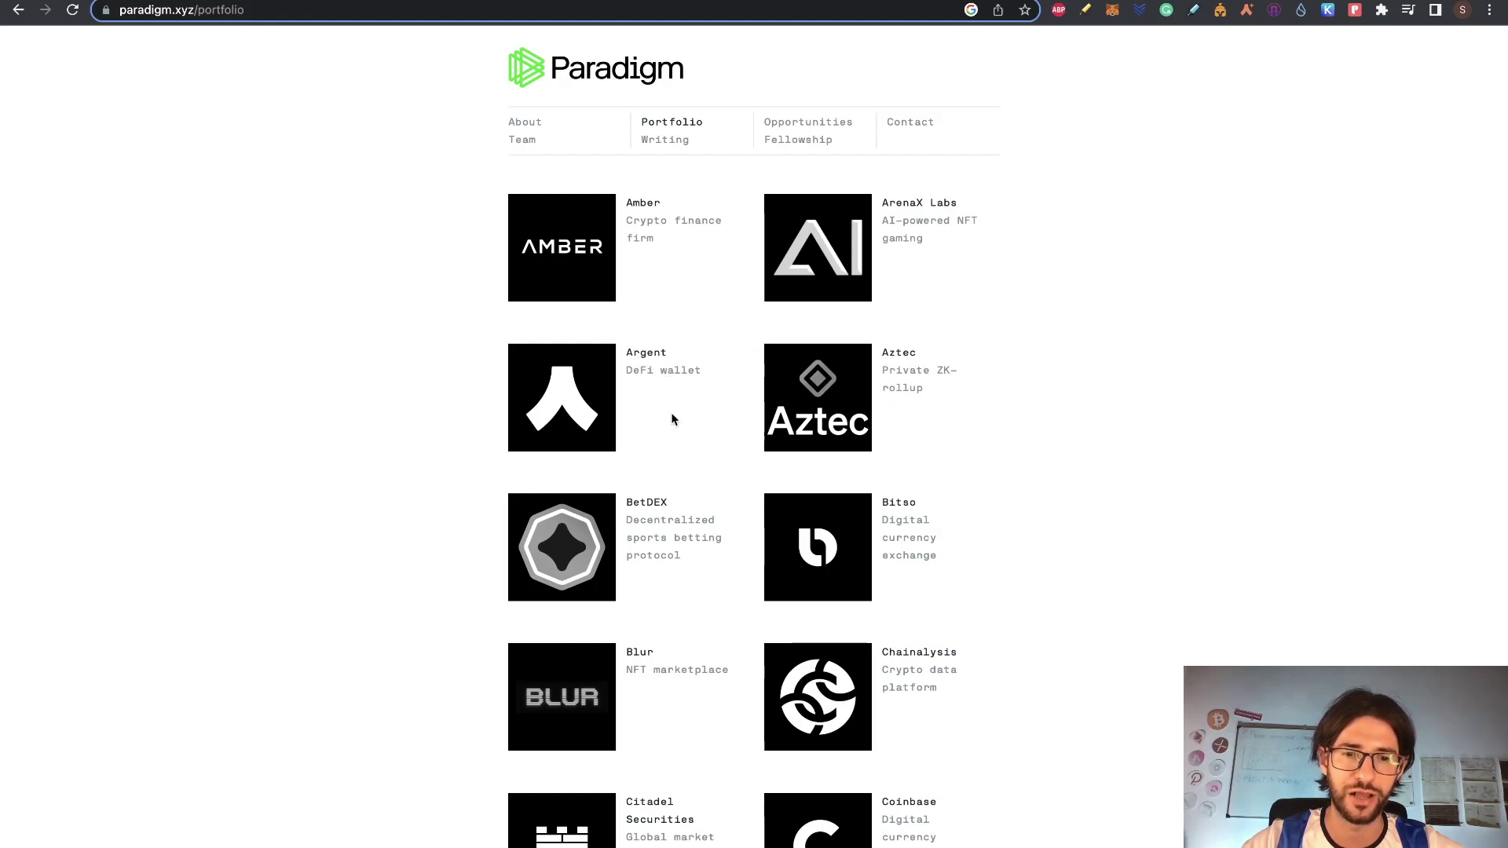
scroll(1036, 447, "down", 10)
scroll(1031, 236, "down", 5)
scroll(1030, 235, "up", 15)
scroll(1028, 240, "up", 2)
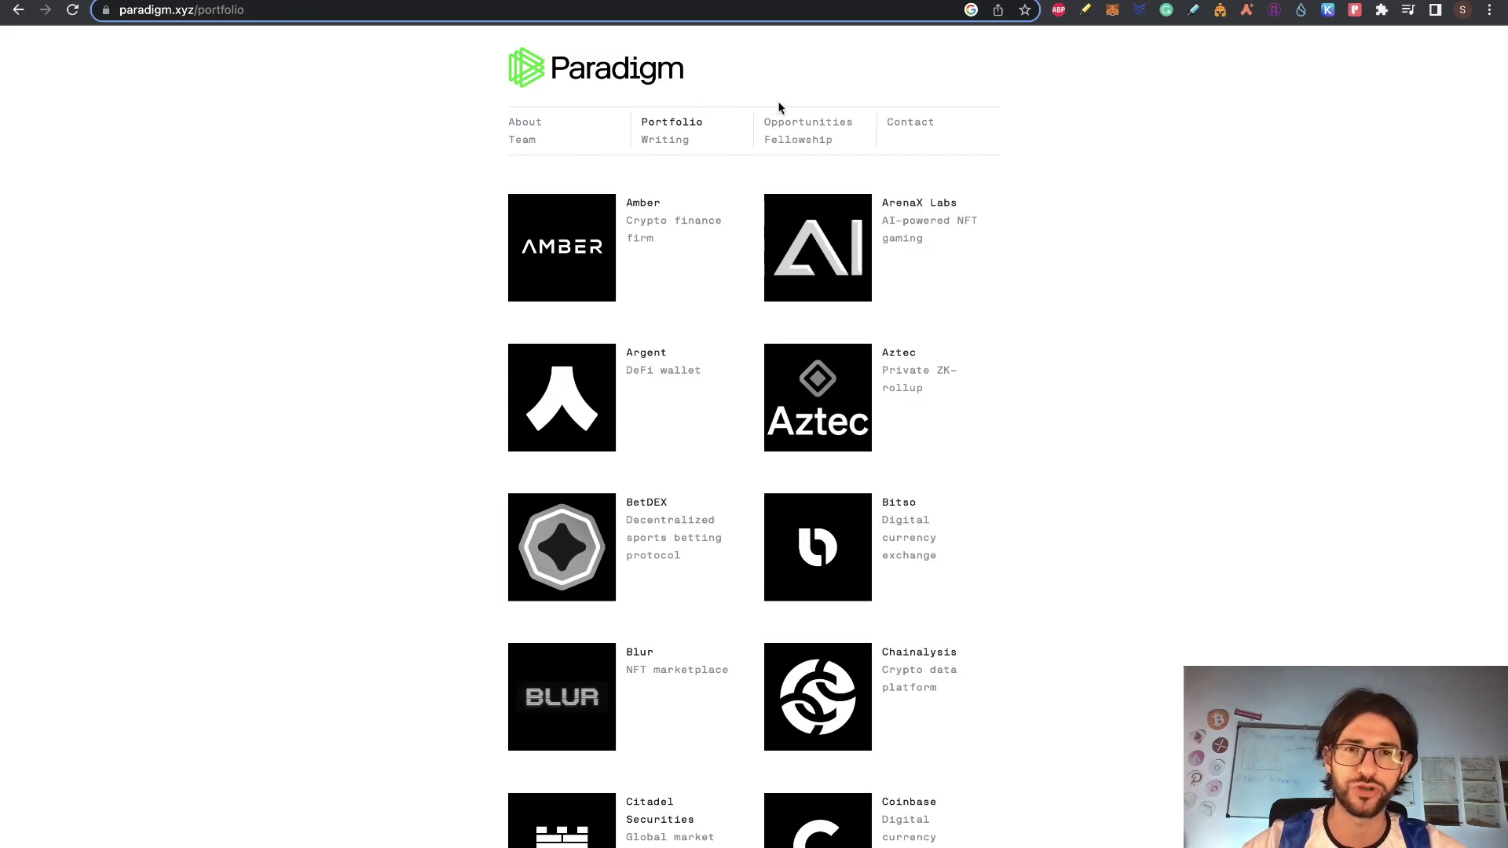
Review the Aztec Network participation instructions and the project checklist in the Airdrops spreadsheet
key("ctrl+Tab")
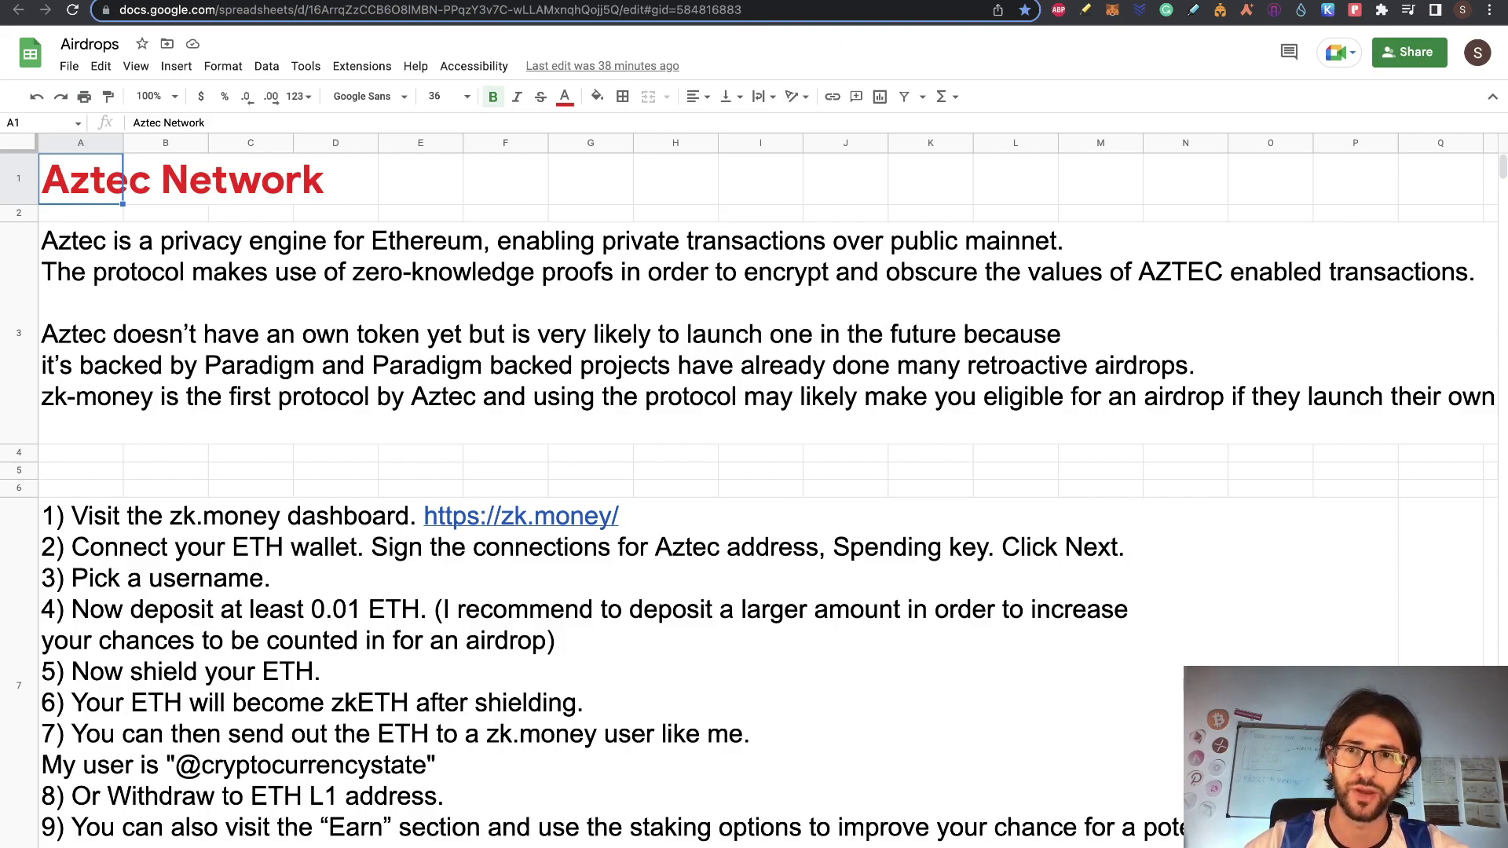
scroll(734, 365, "down", 4)
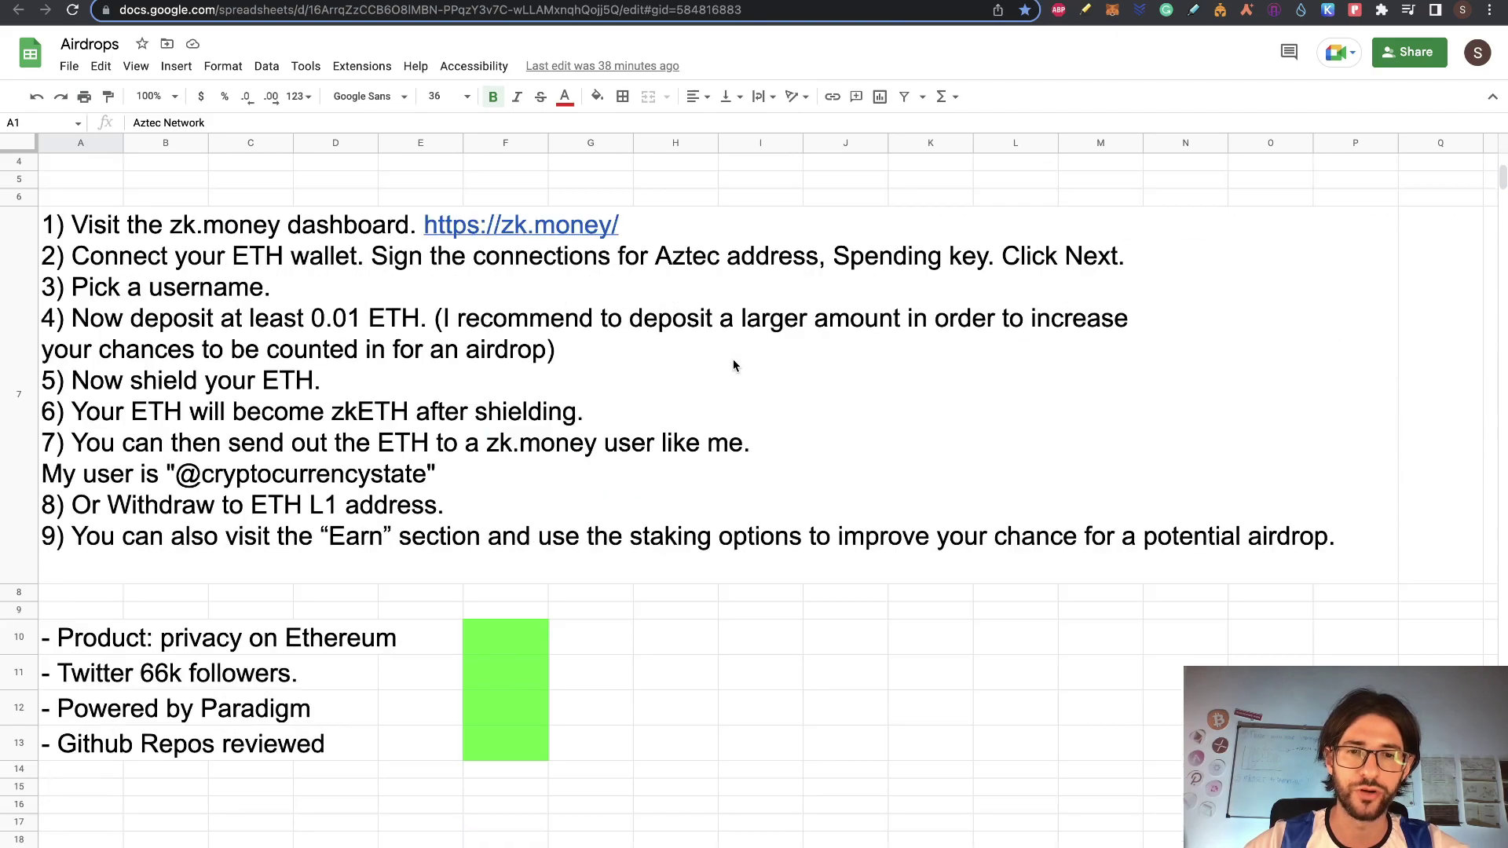
scroll(734, 366, "down", 1)
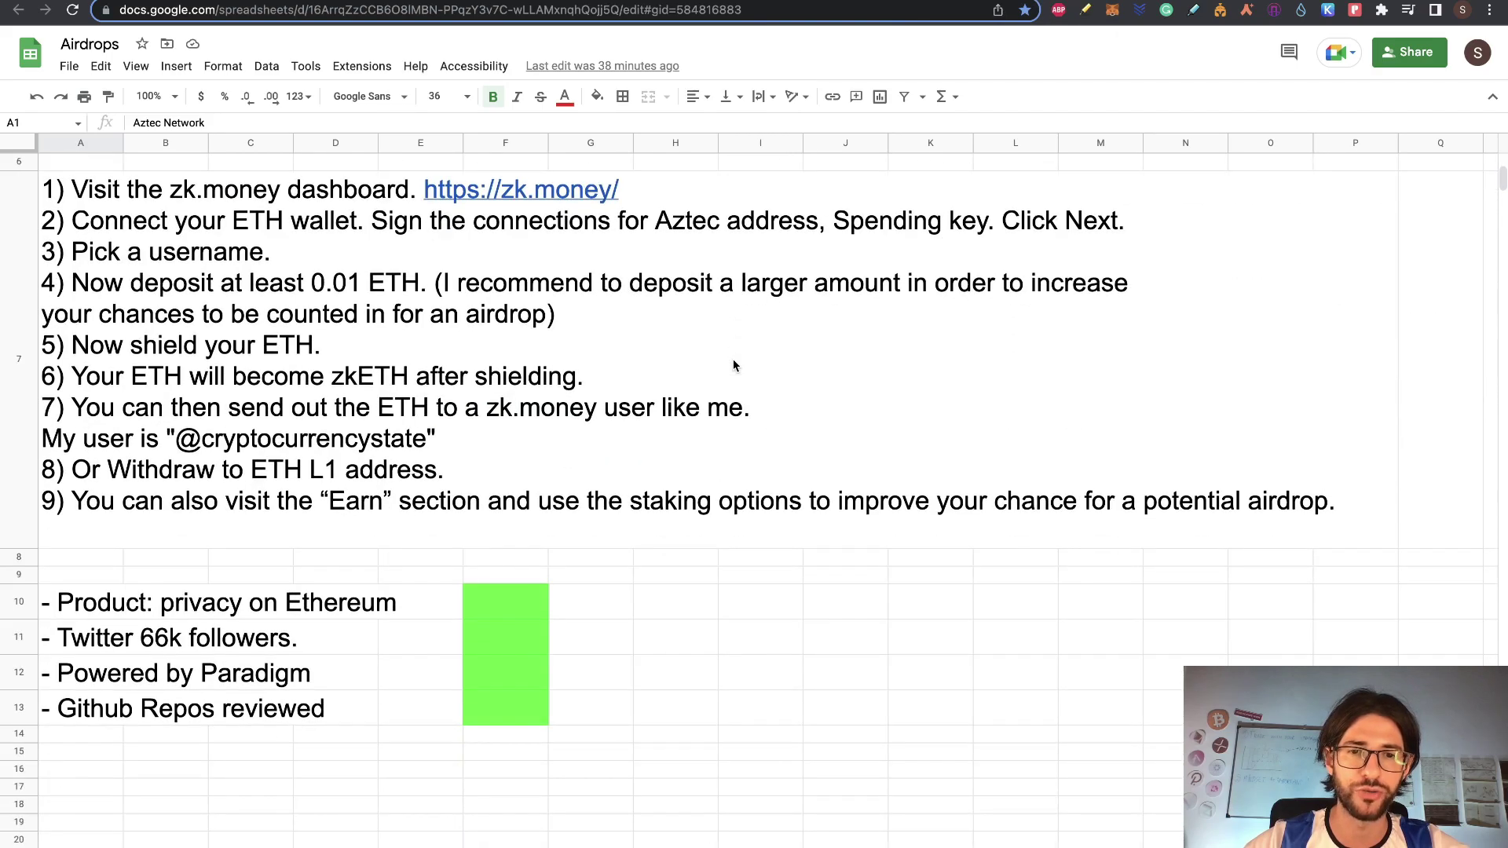
left_click(87, 615)
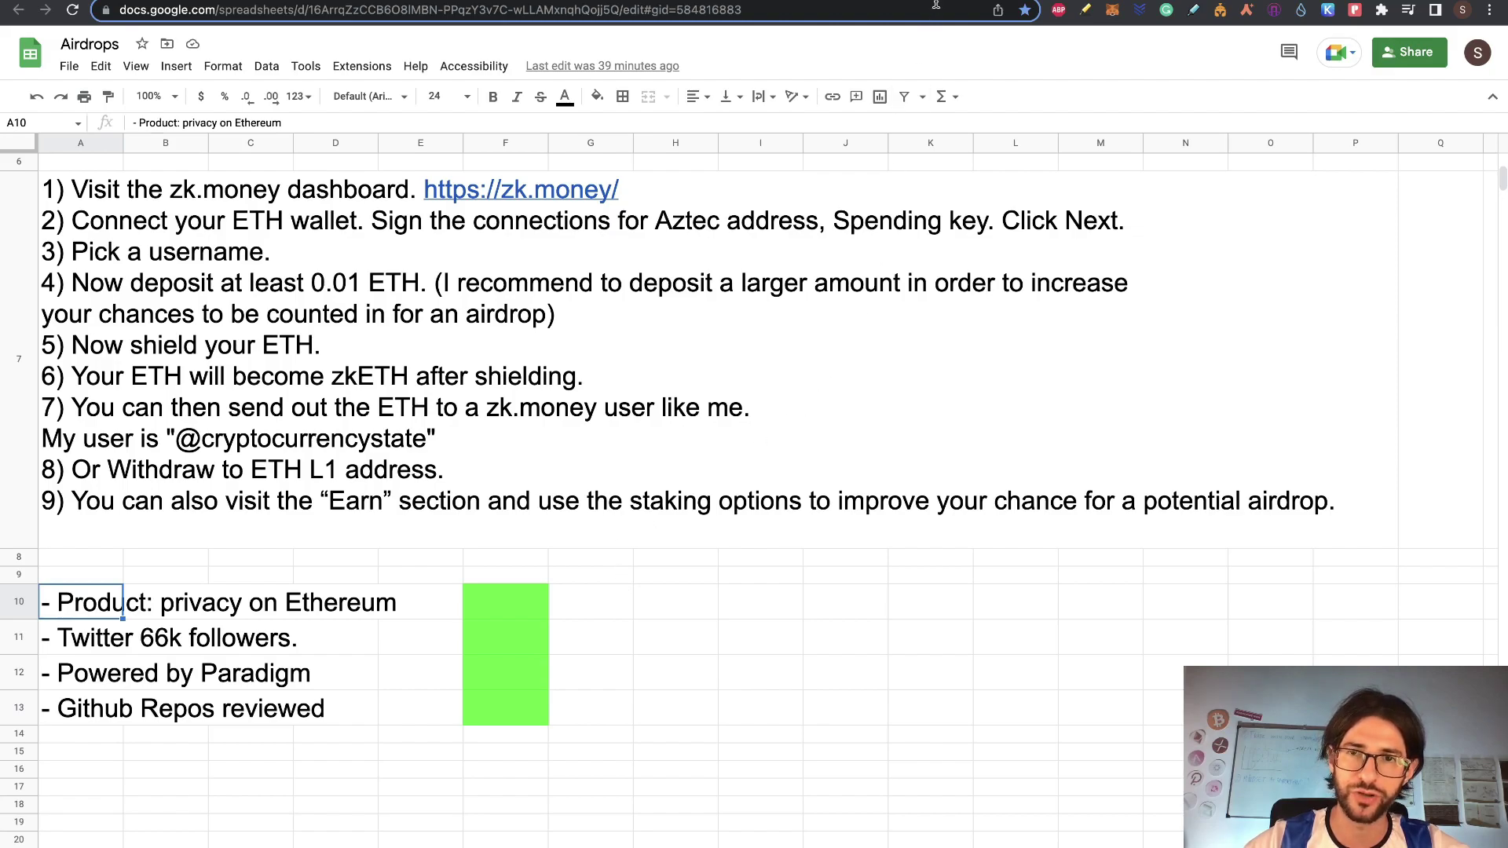
Check Aztec's Twitter profile and browse the Aztec Network repositories on GitHub
key("ctrl+Tab")
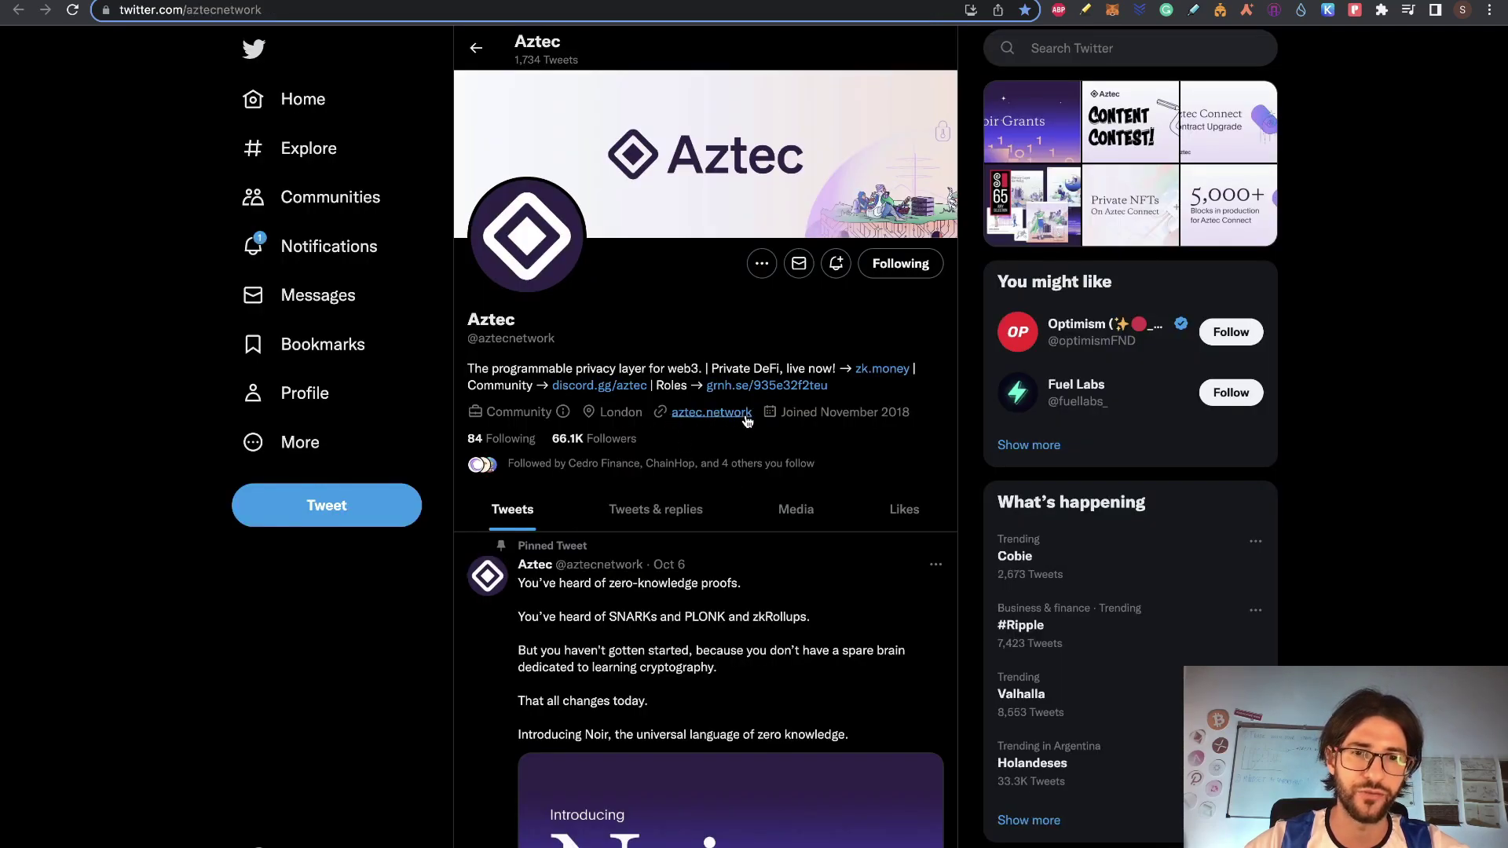
key("ctrl+Tab")
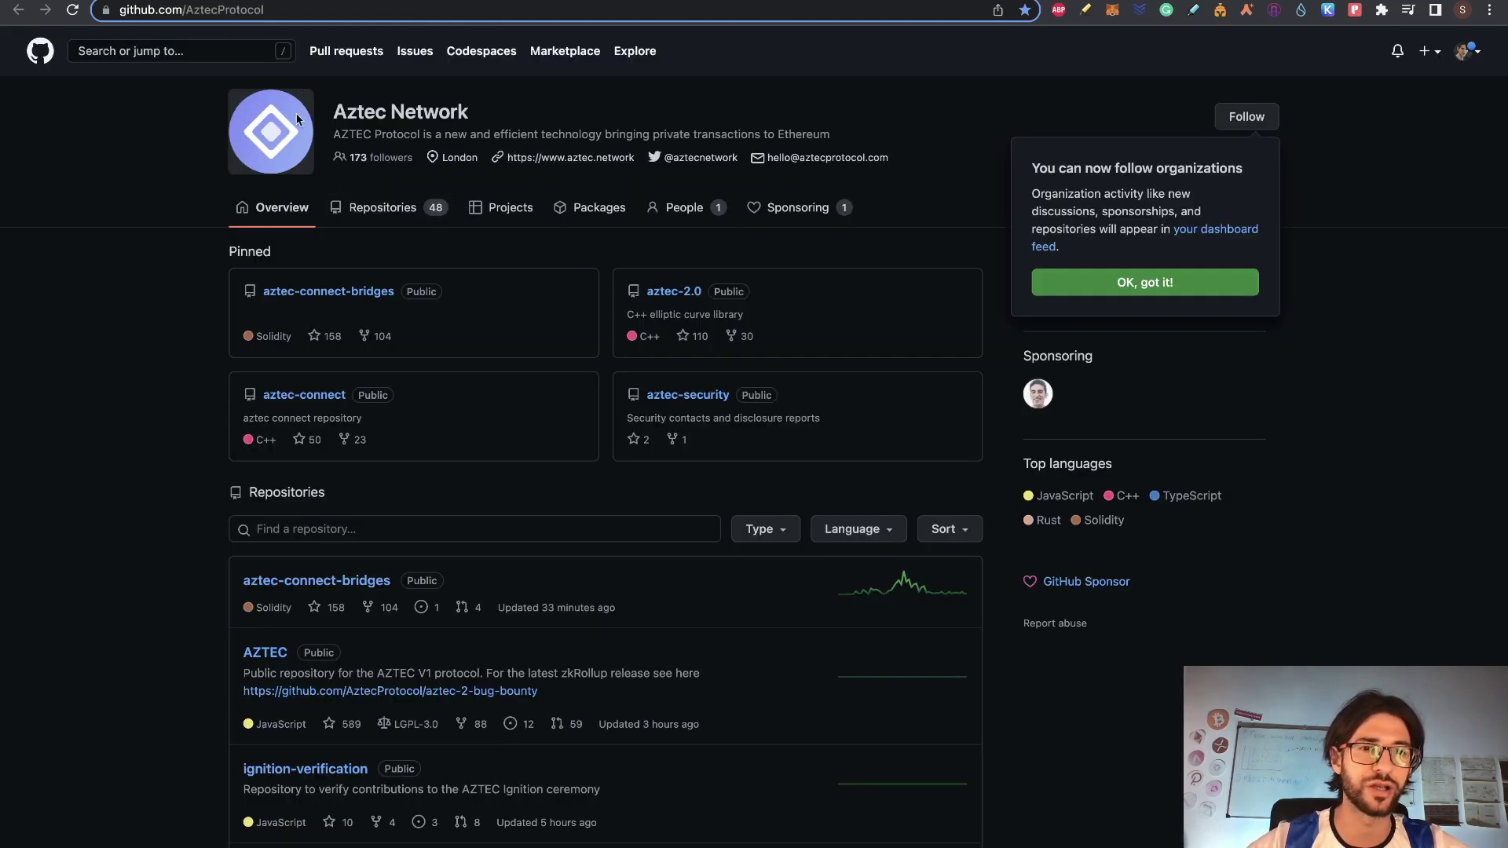
left_click(384, 217)
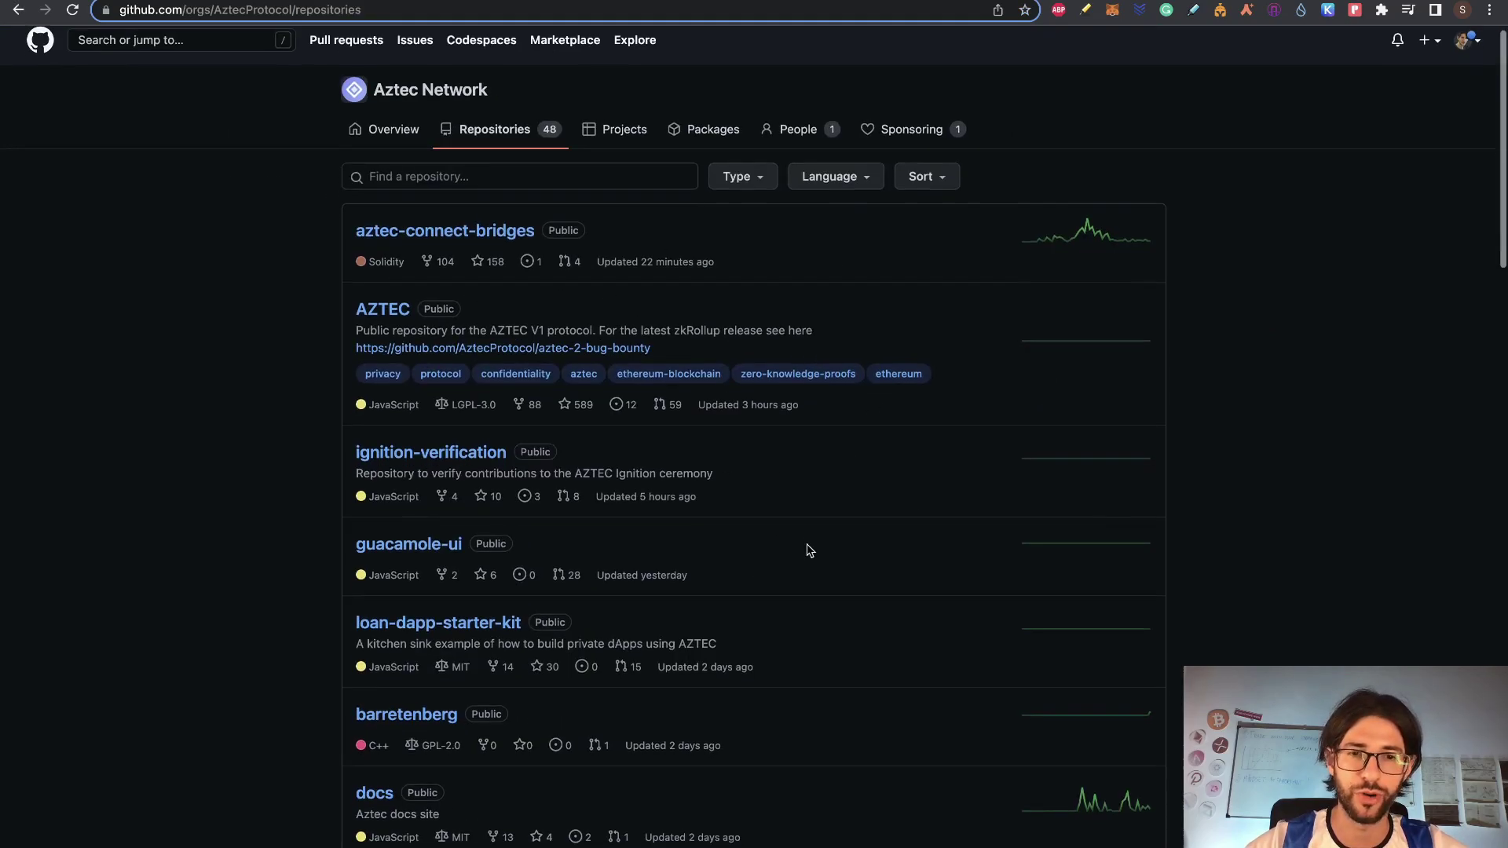
scroll(808, 549, "down", 6)
scroll(808, 550, "up", 6)
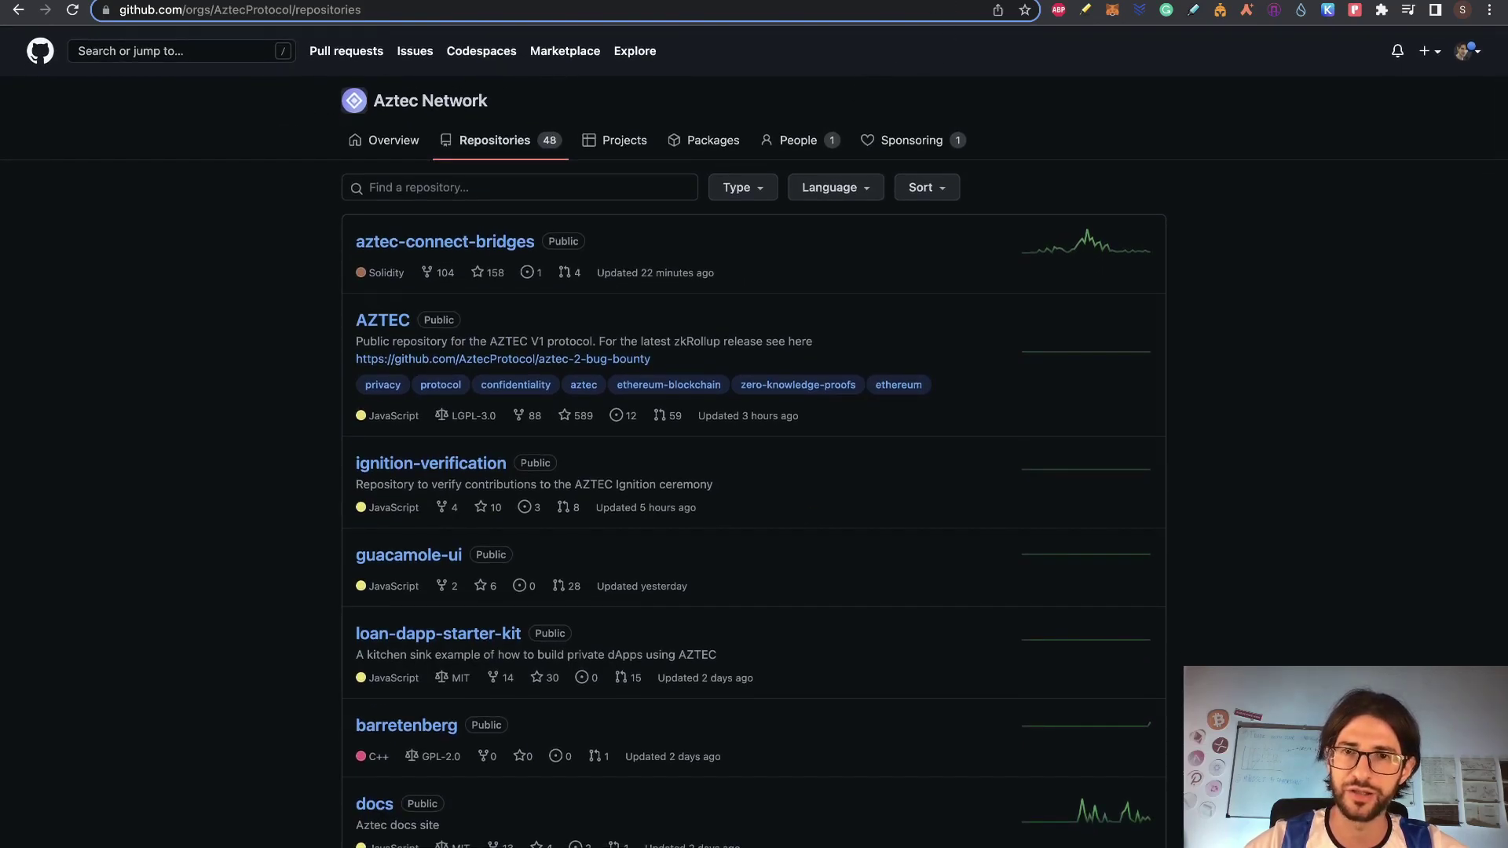
Return to the Aztec instructions in the Airdrops spreadsheet, visit zk.money and start shielding funds
key("ctrl+Tab")
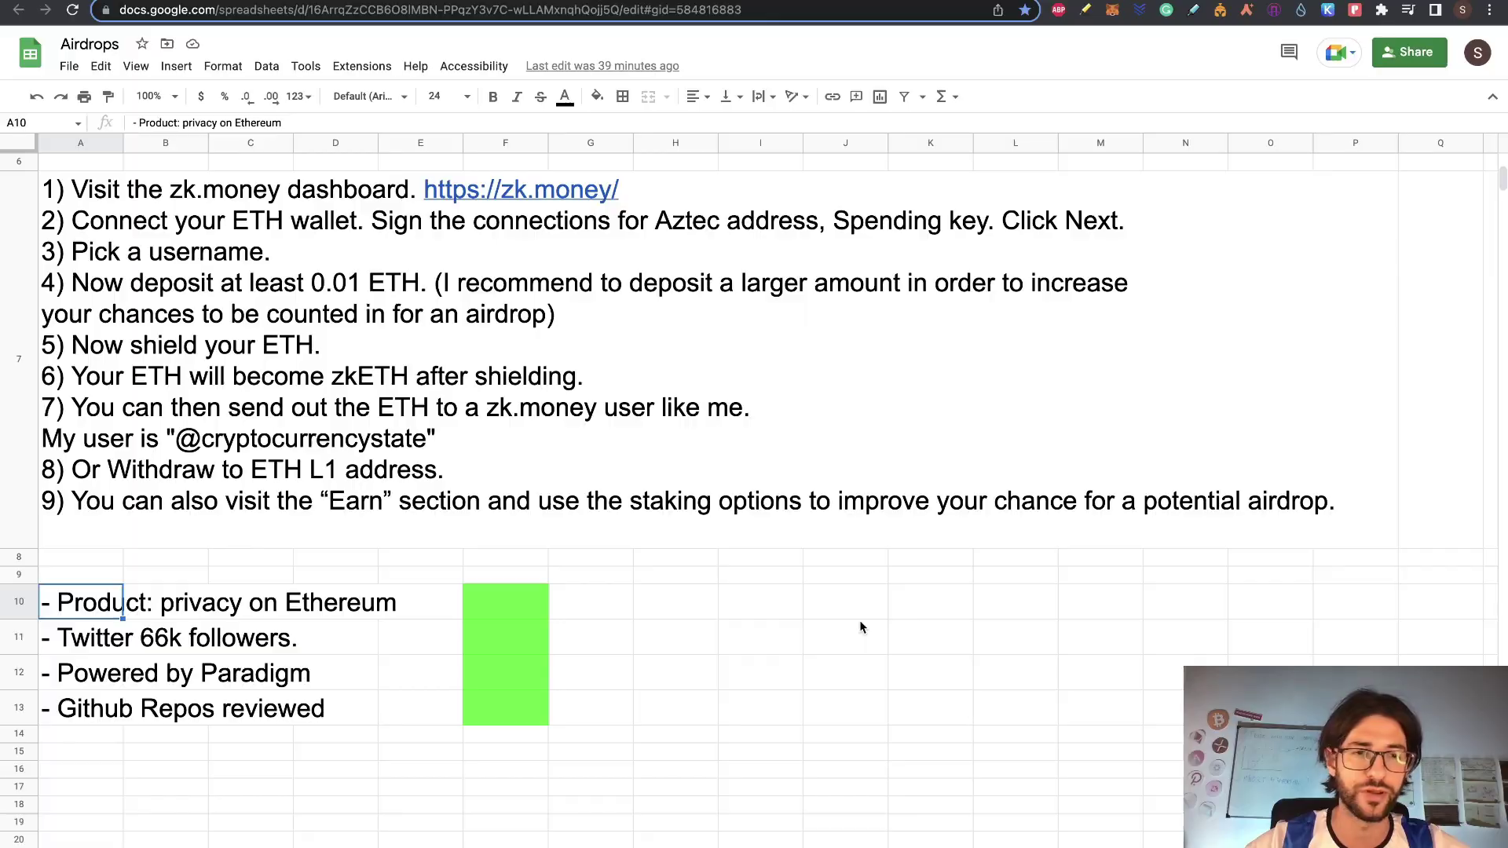
scroll(859, 619, "up", 5)
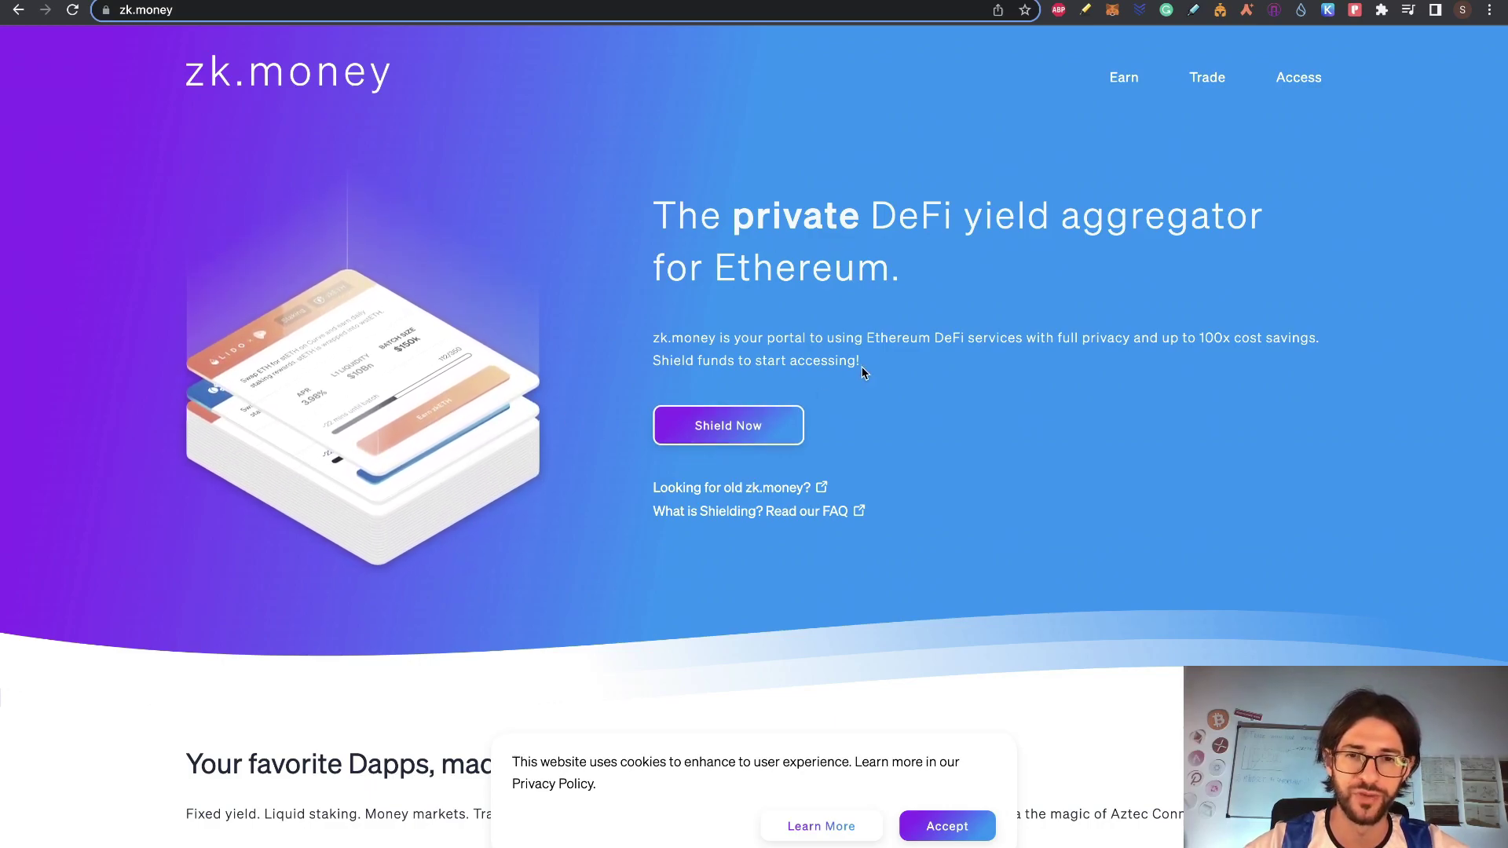
left_click(760, 427)
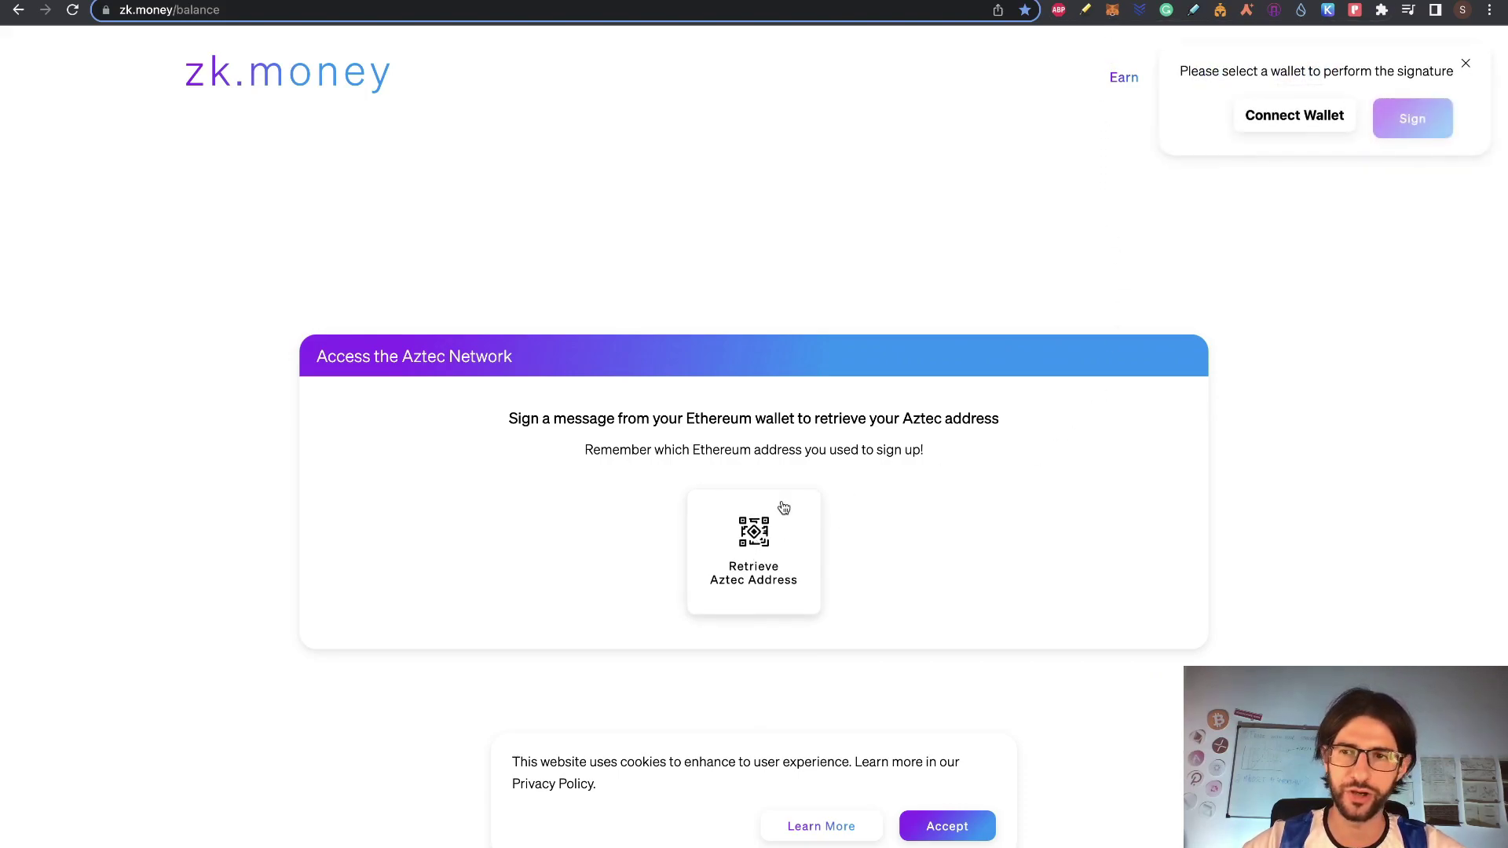
Connect MetaMask's Account 1 to zk.money and approve the site's access to the account
left_click(1312, 121)
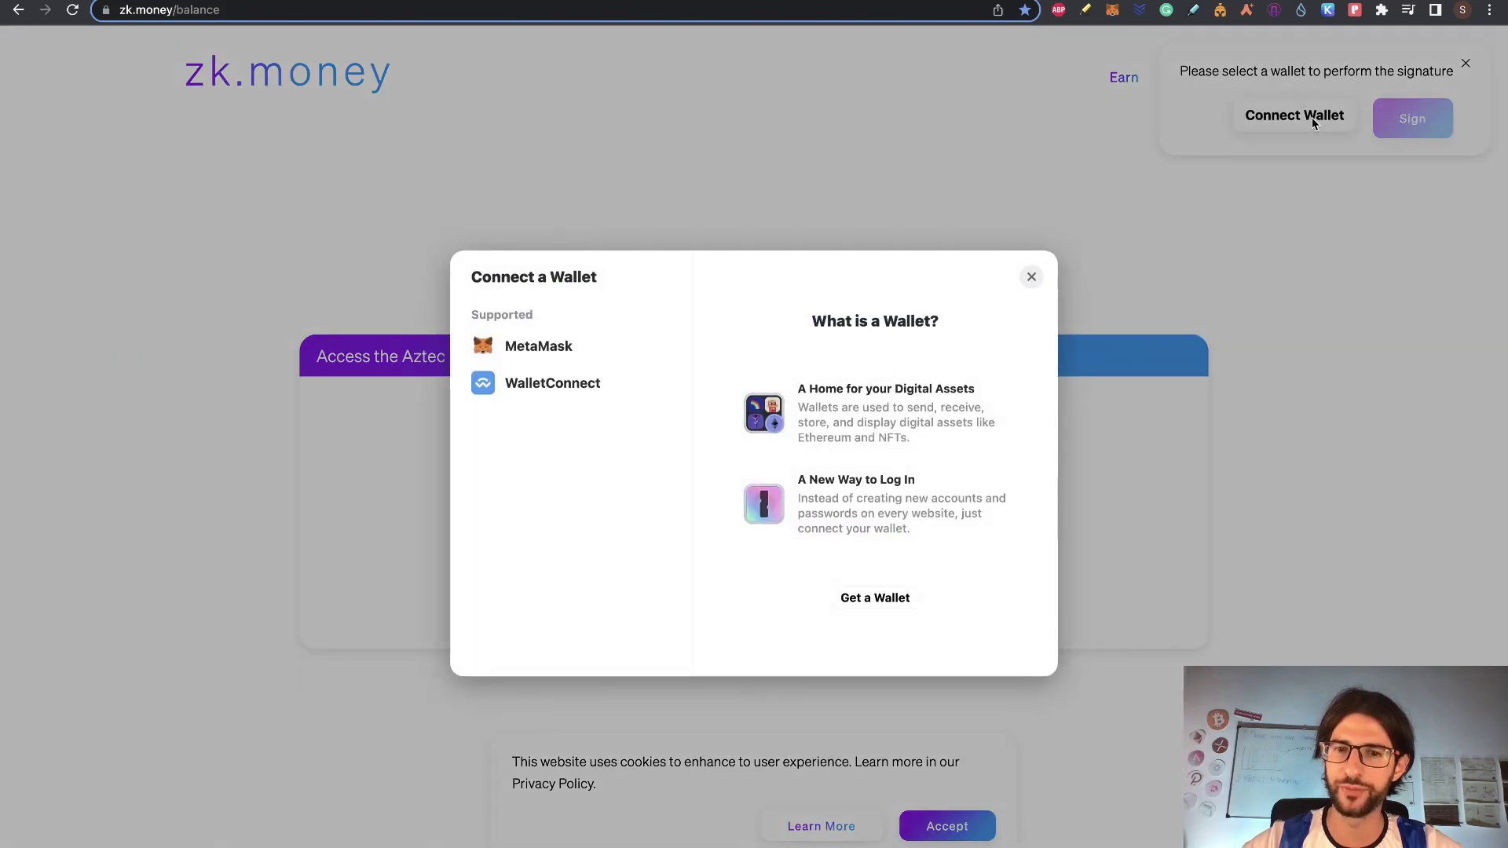
left_click(576, 343)
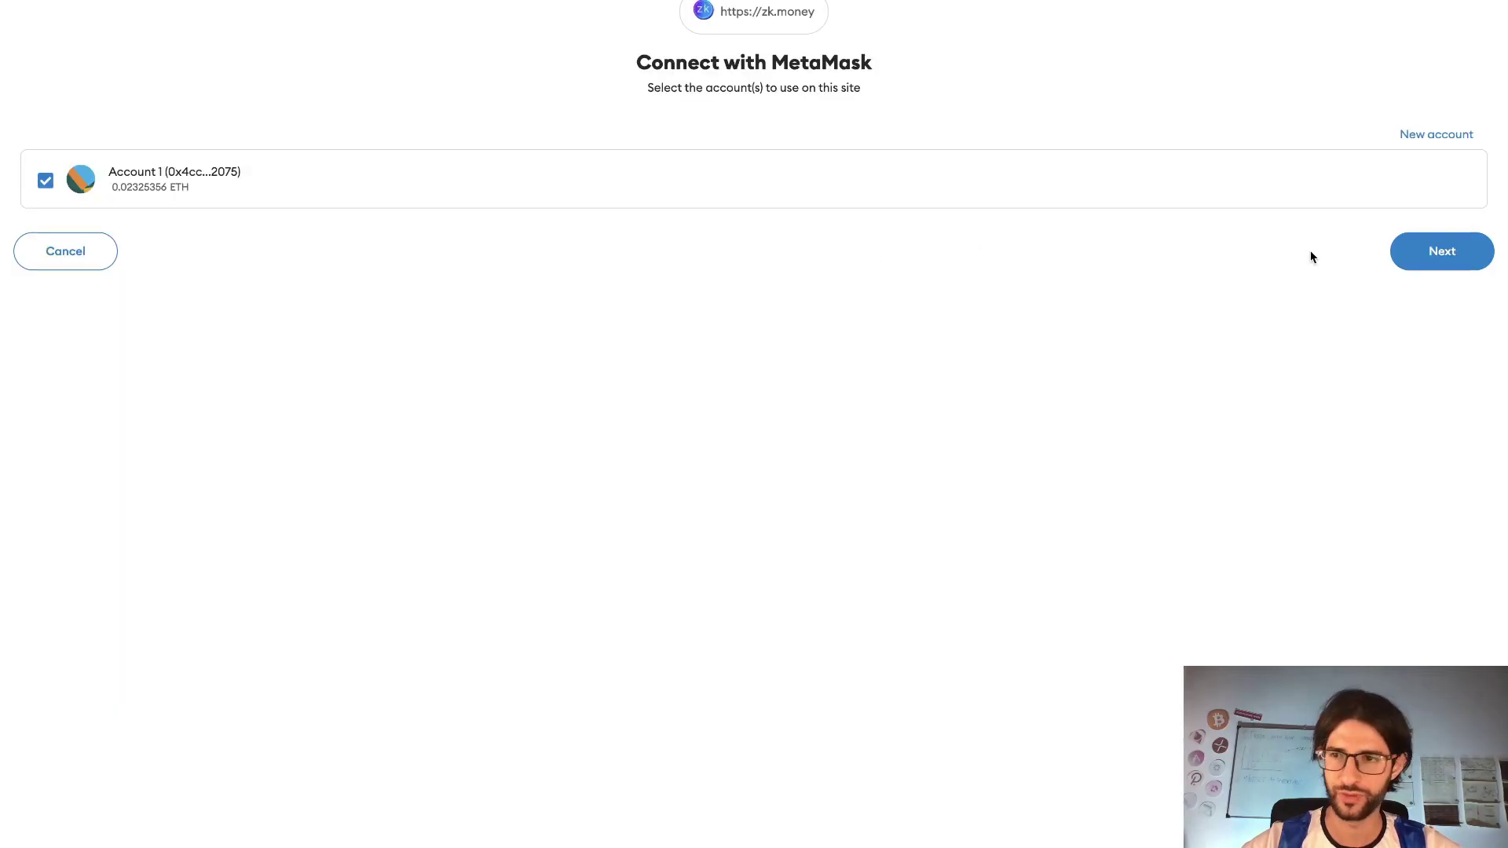
left_click(1435, 267)
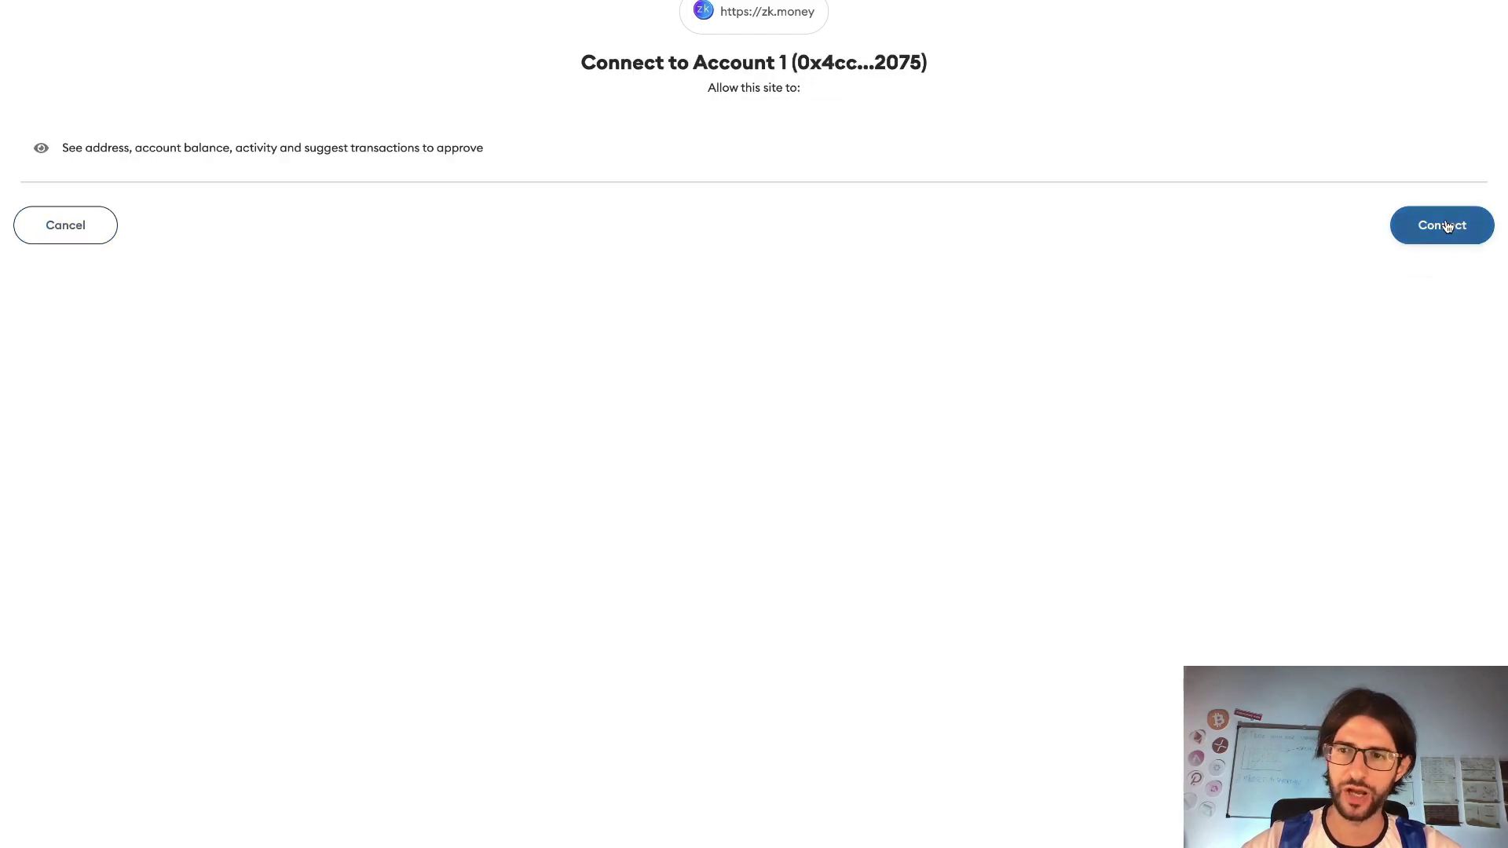
left_click(1445, 225)
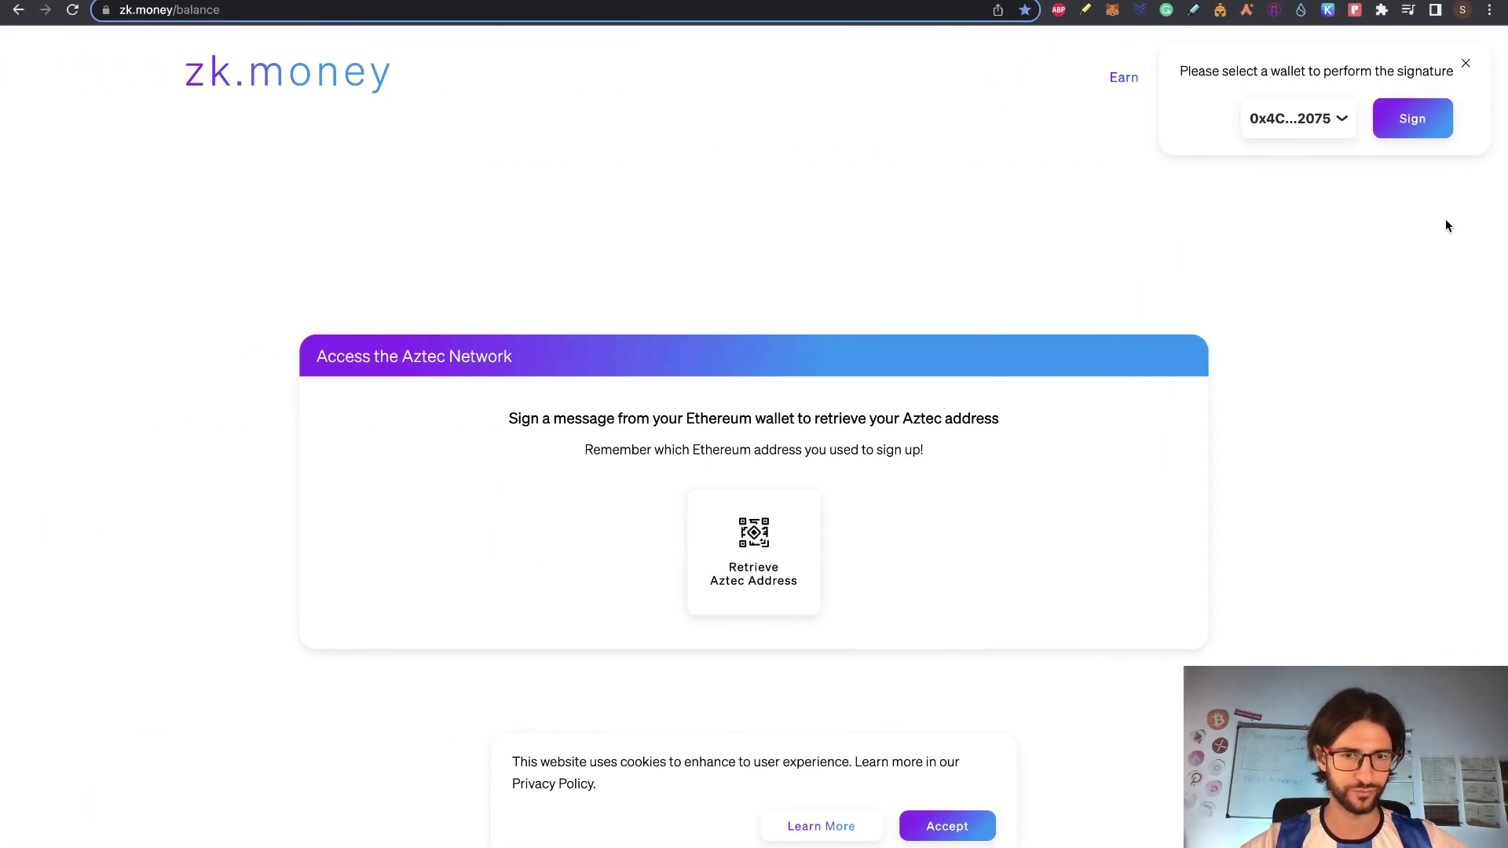
Sign the key generation message twice with the connected wallet to retrieve the Aztec address
left_click(1406, 125)
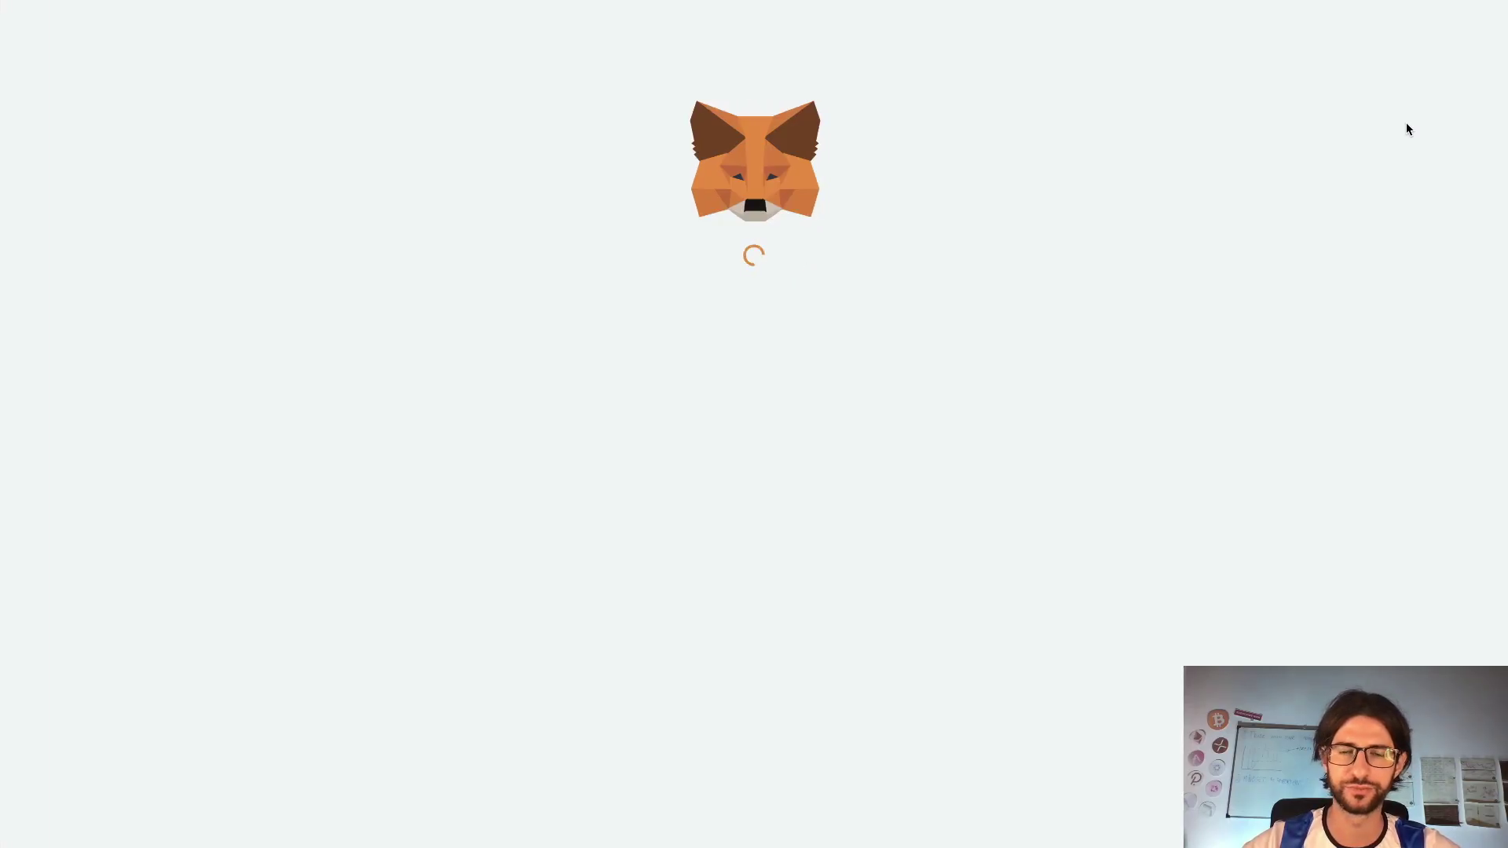
left_click(845, 434)
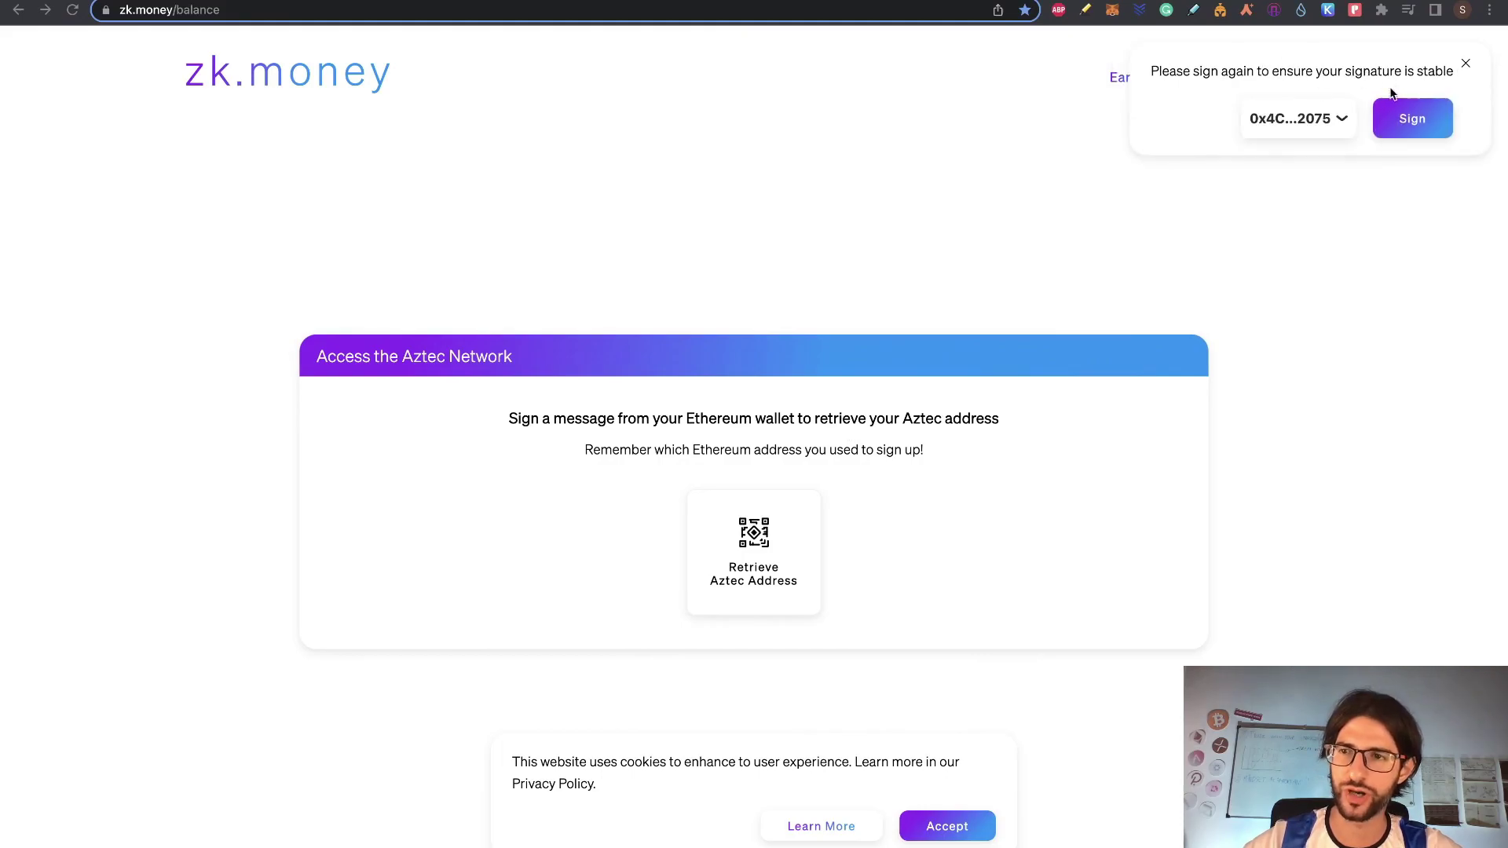
left_click(1407, 120)
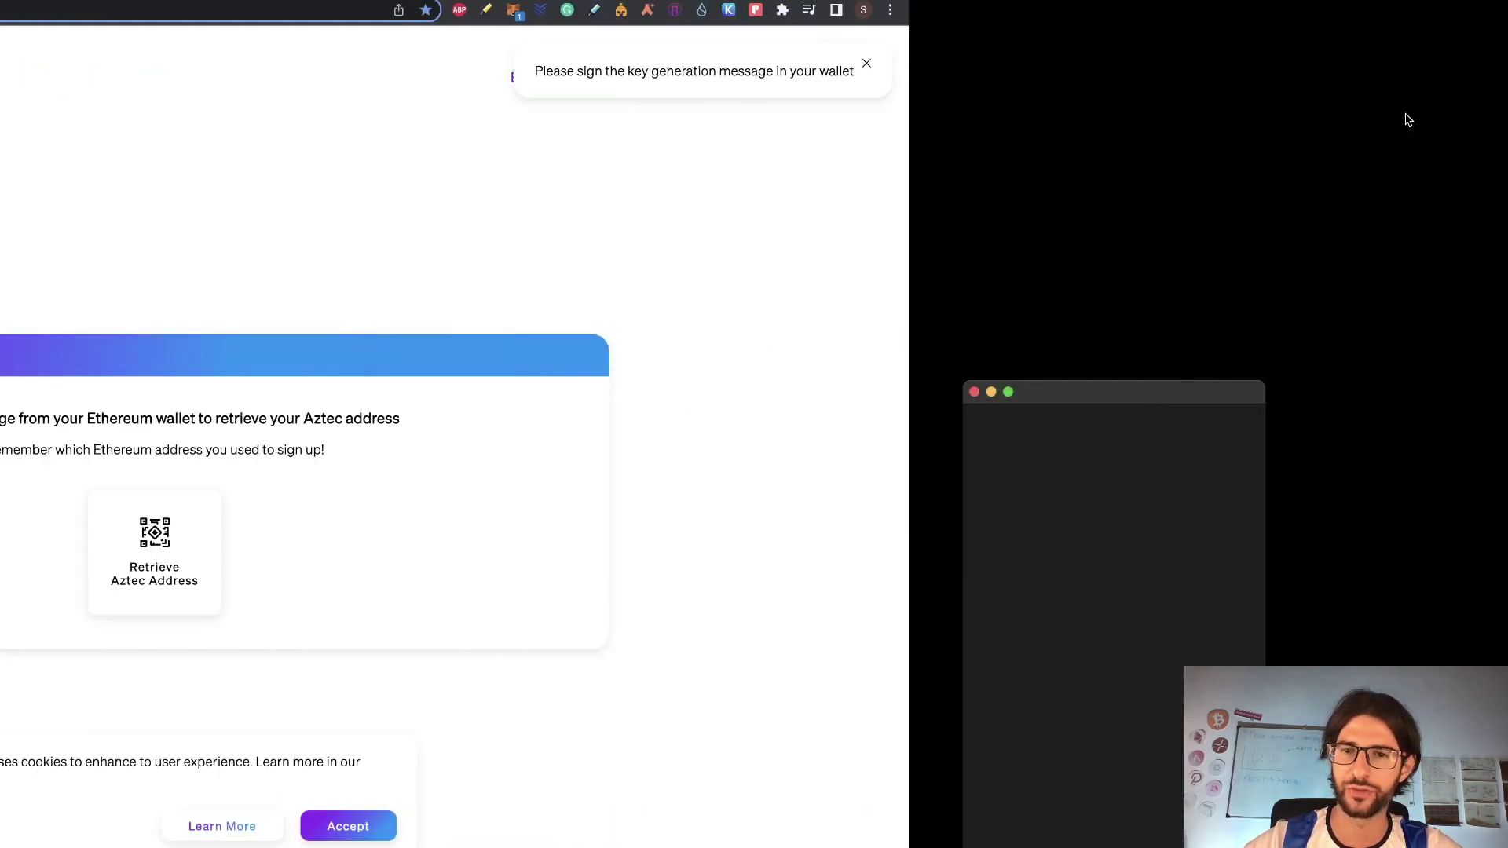
left_click(819, 440)
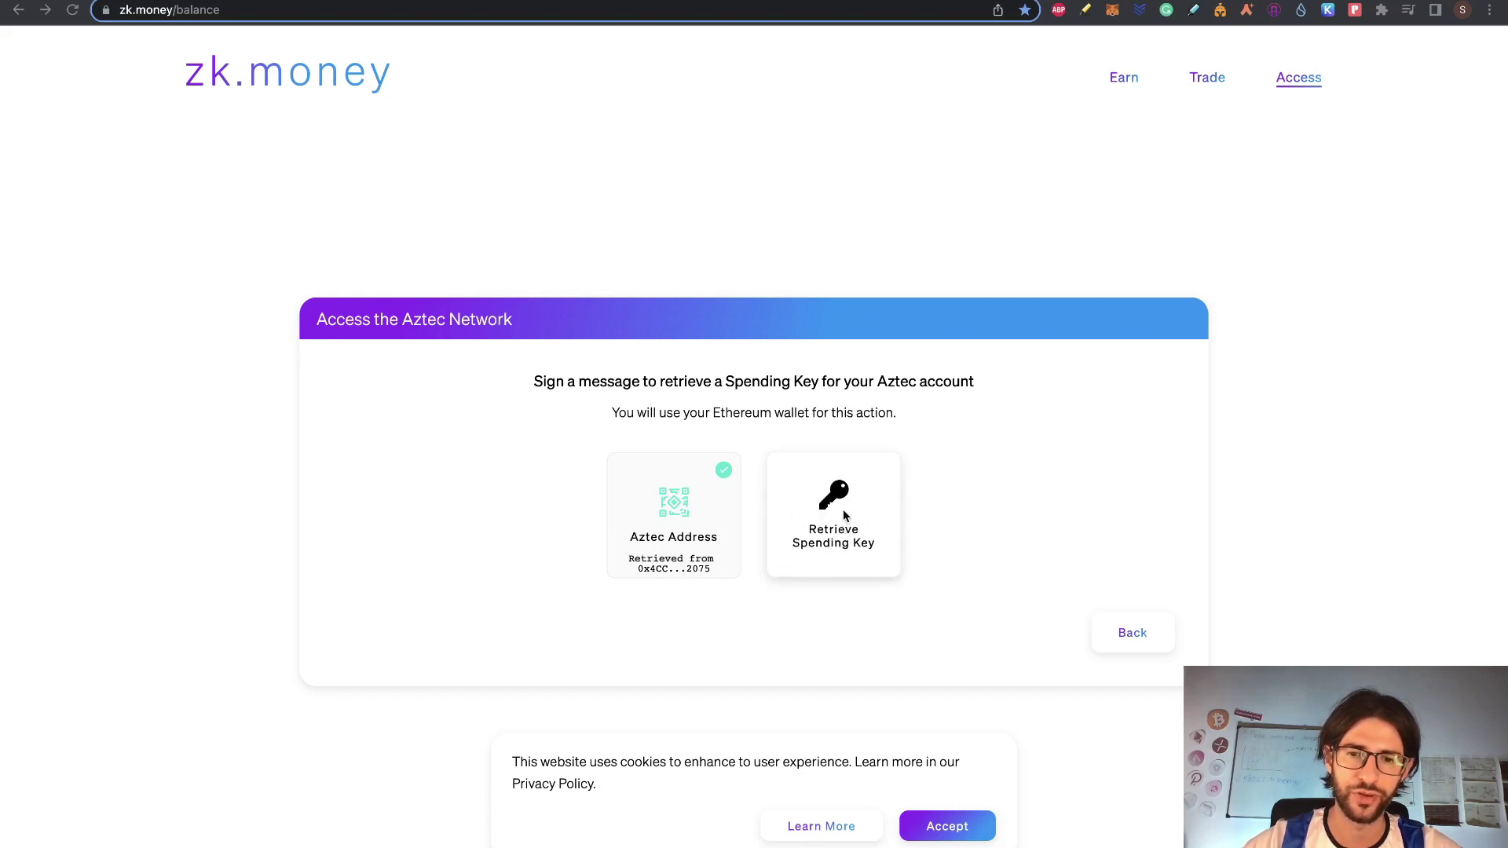
Retrieve the Aztec account's spending key by signing the request with the connected wallet
left_click(856, 518)
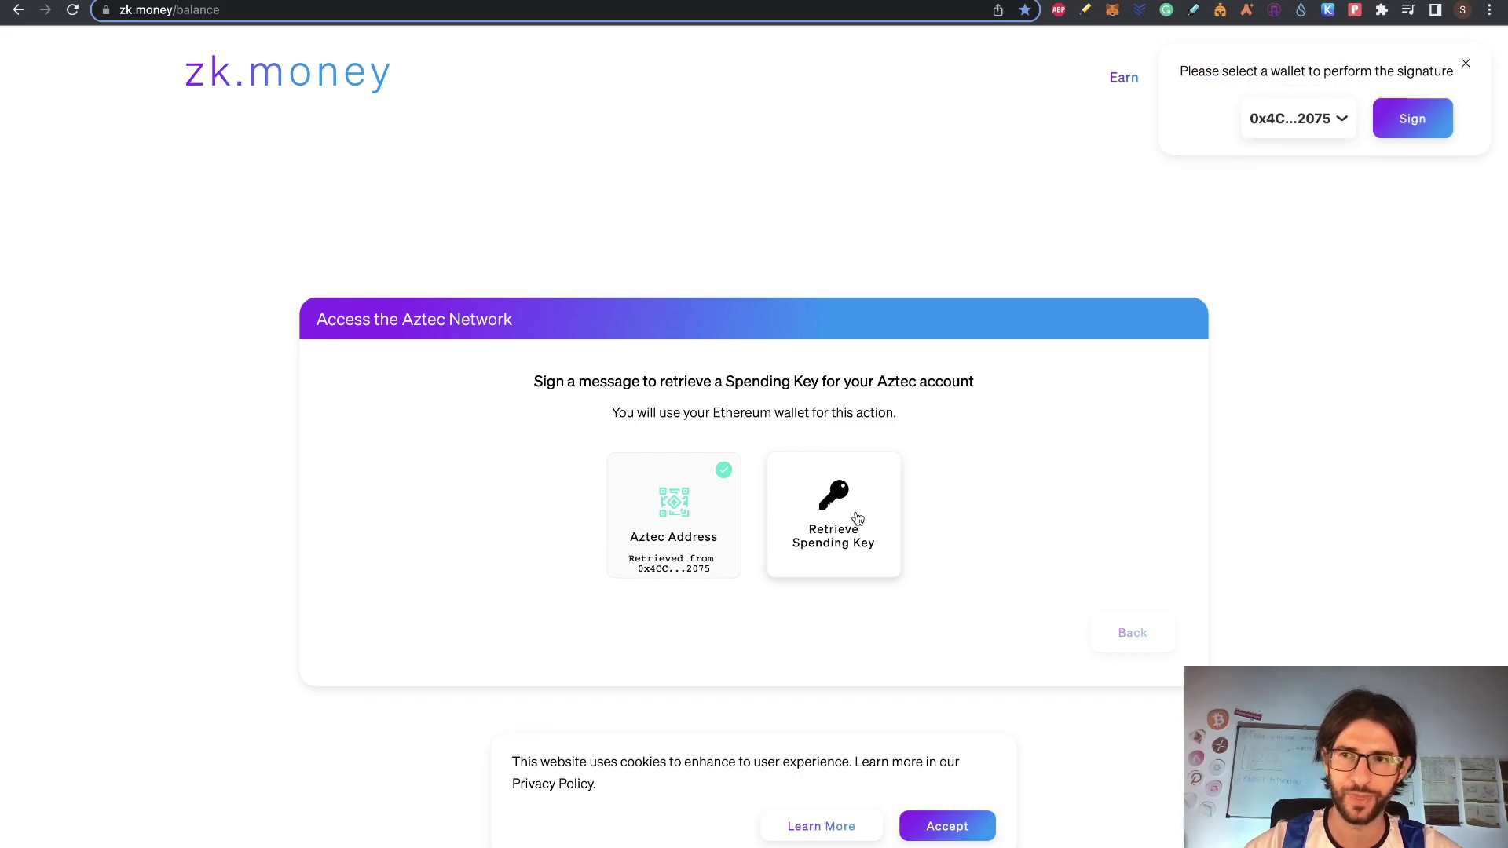
left_click(1416, 131)
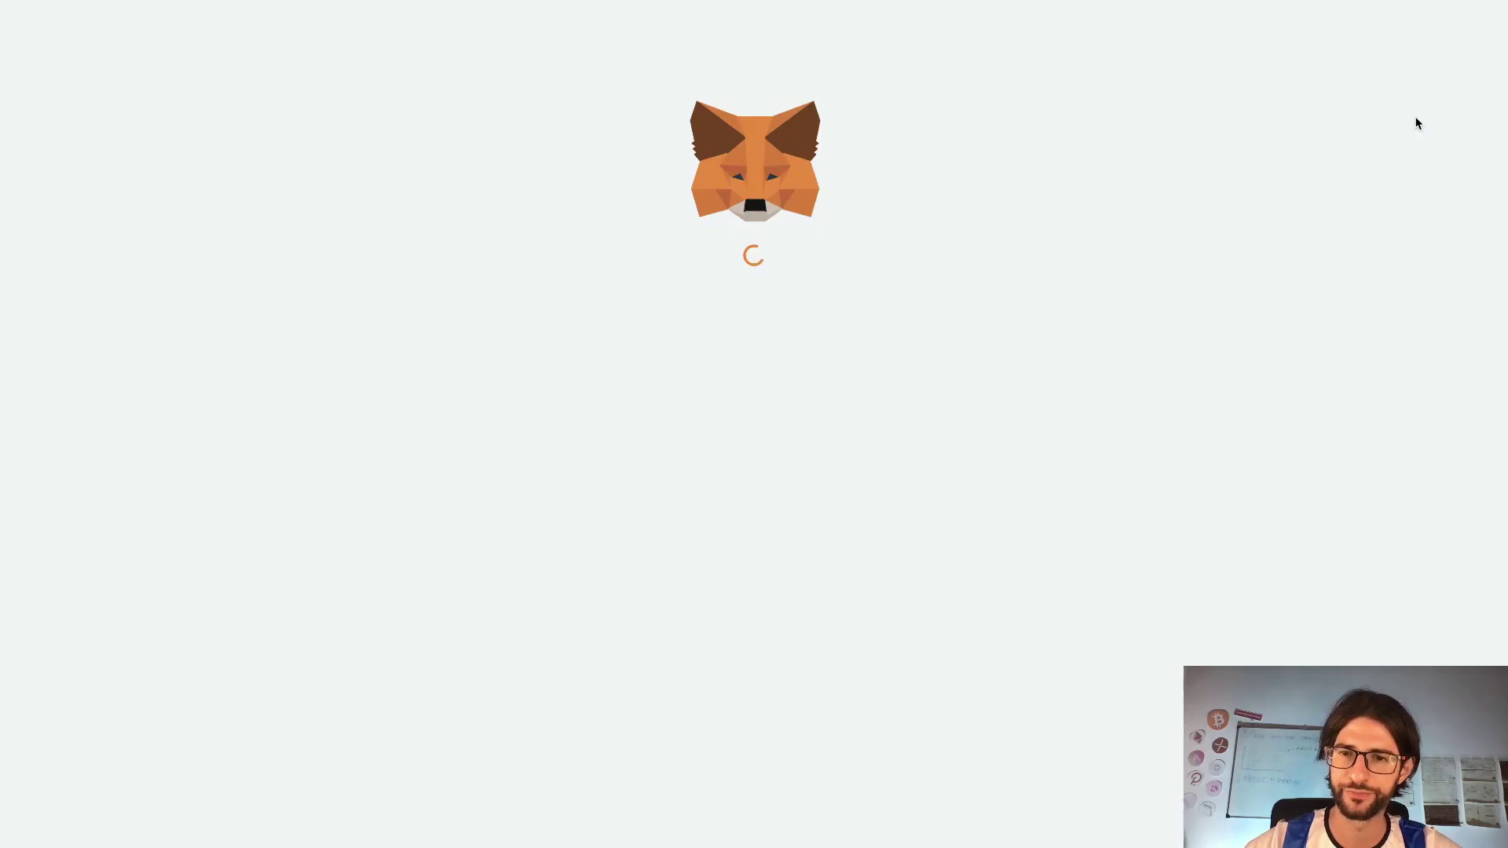
left_click(827, 438)
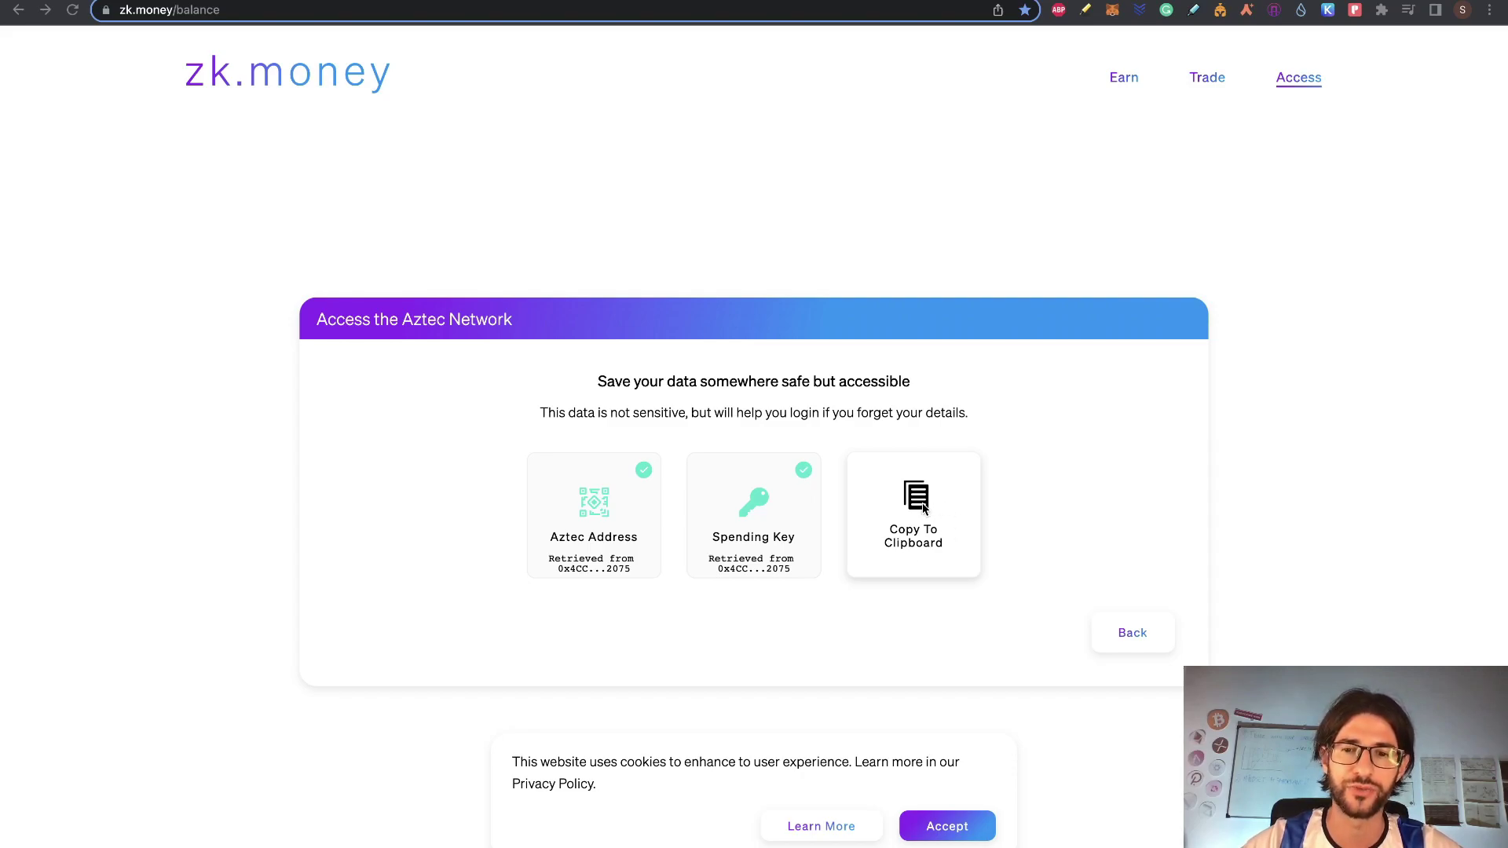
left_click(924, 508)
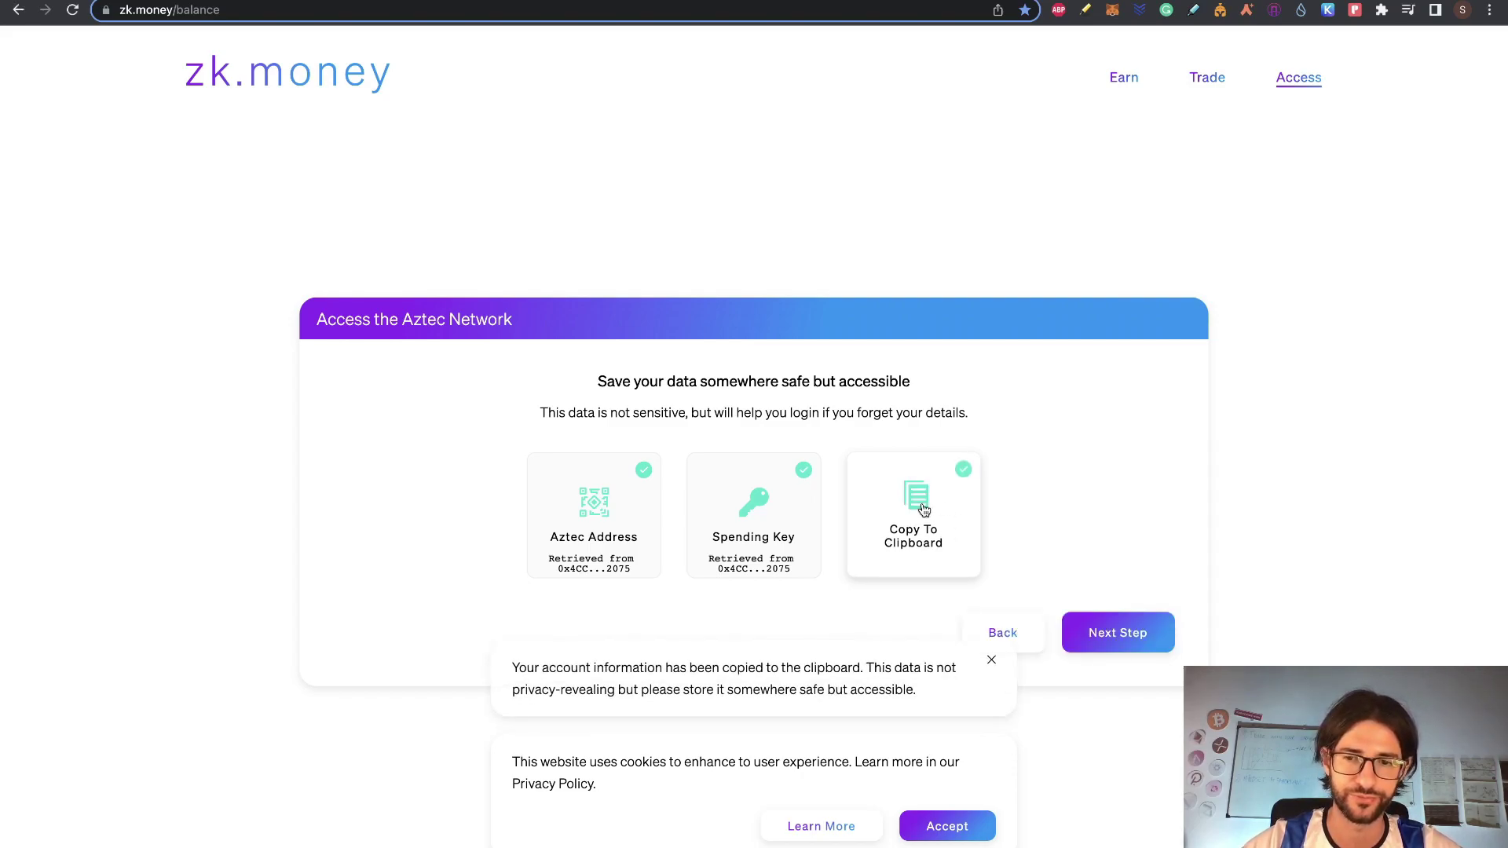
left_click(1108, 628)
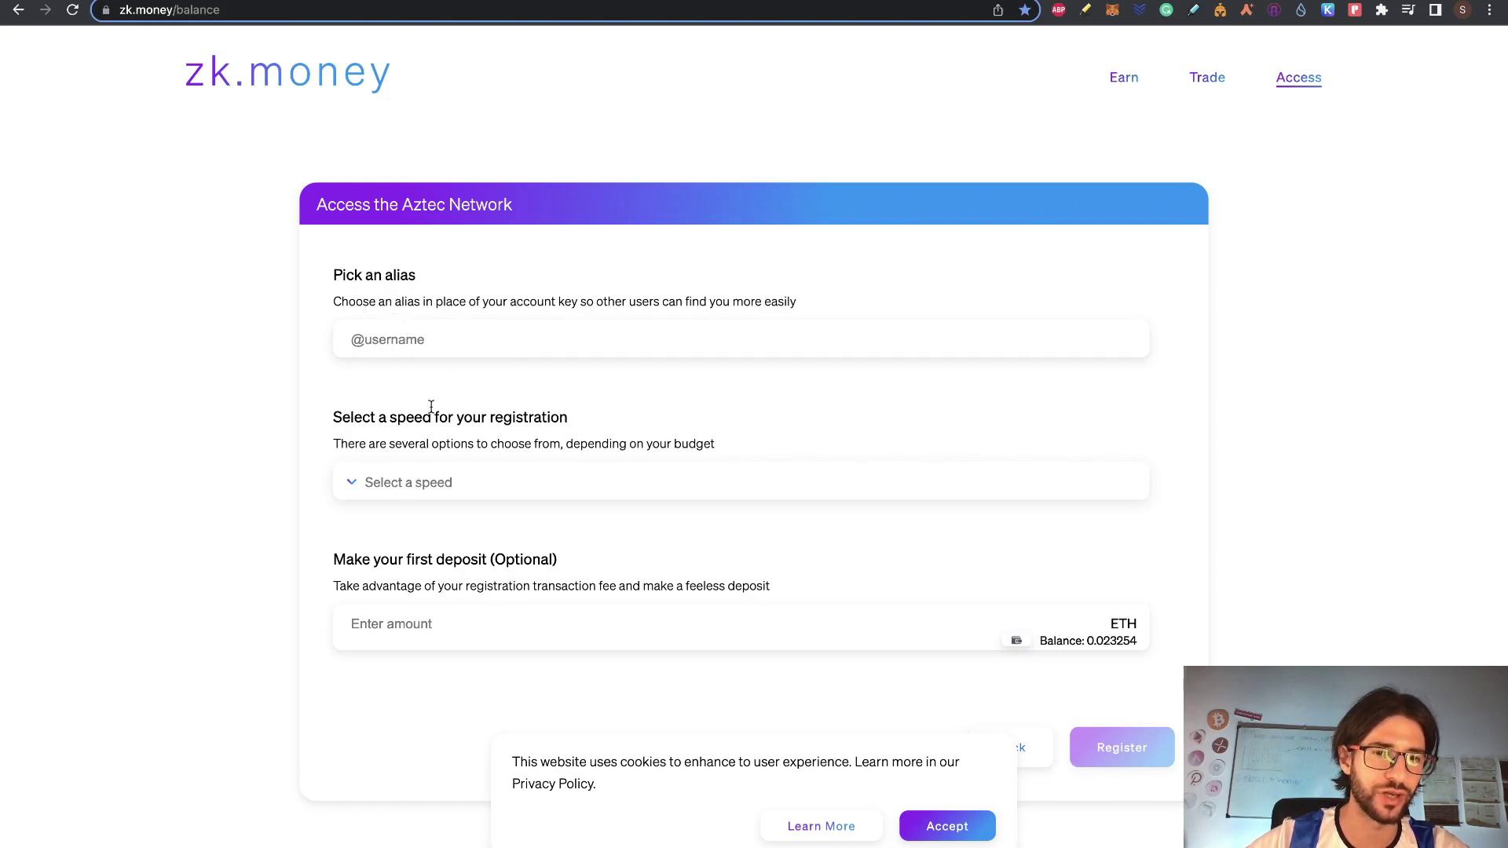
left_click(401, 490)
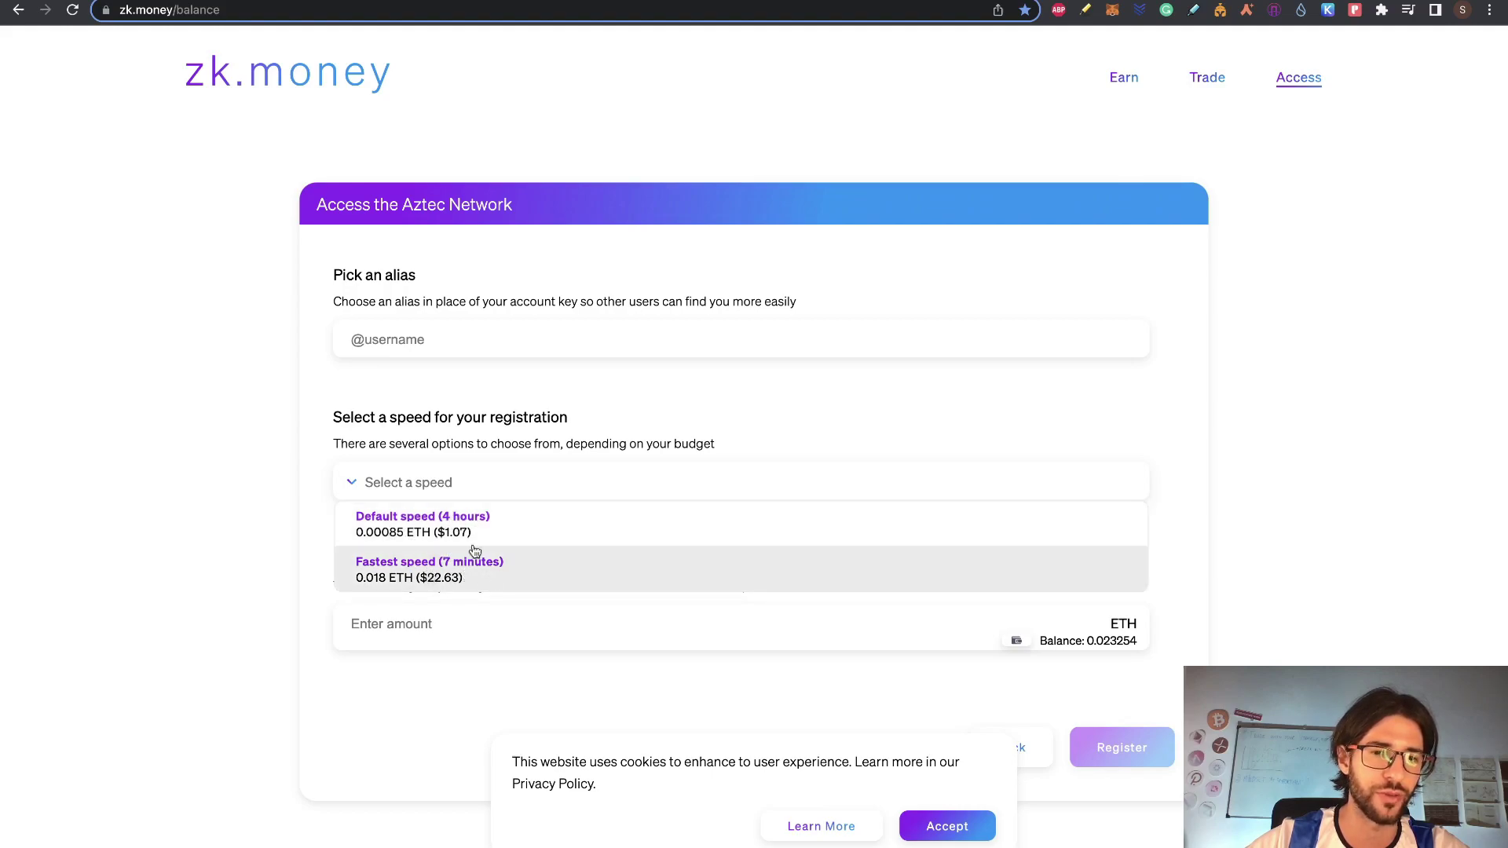
left_click(399, 492)
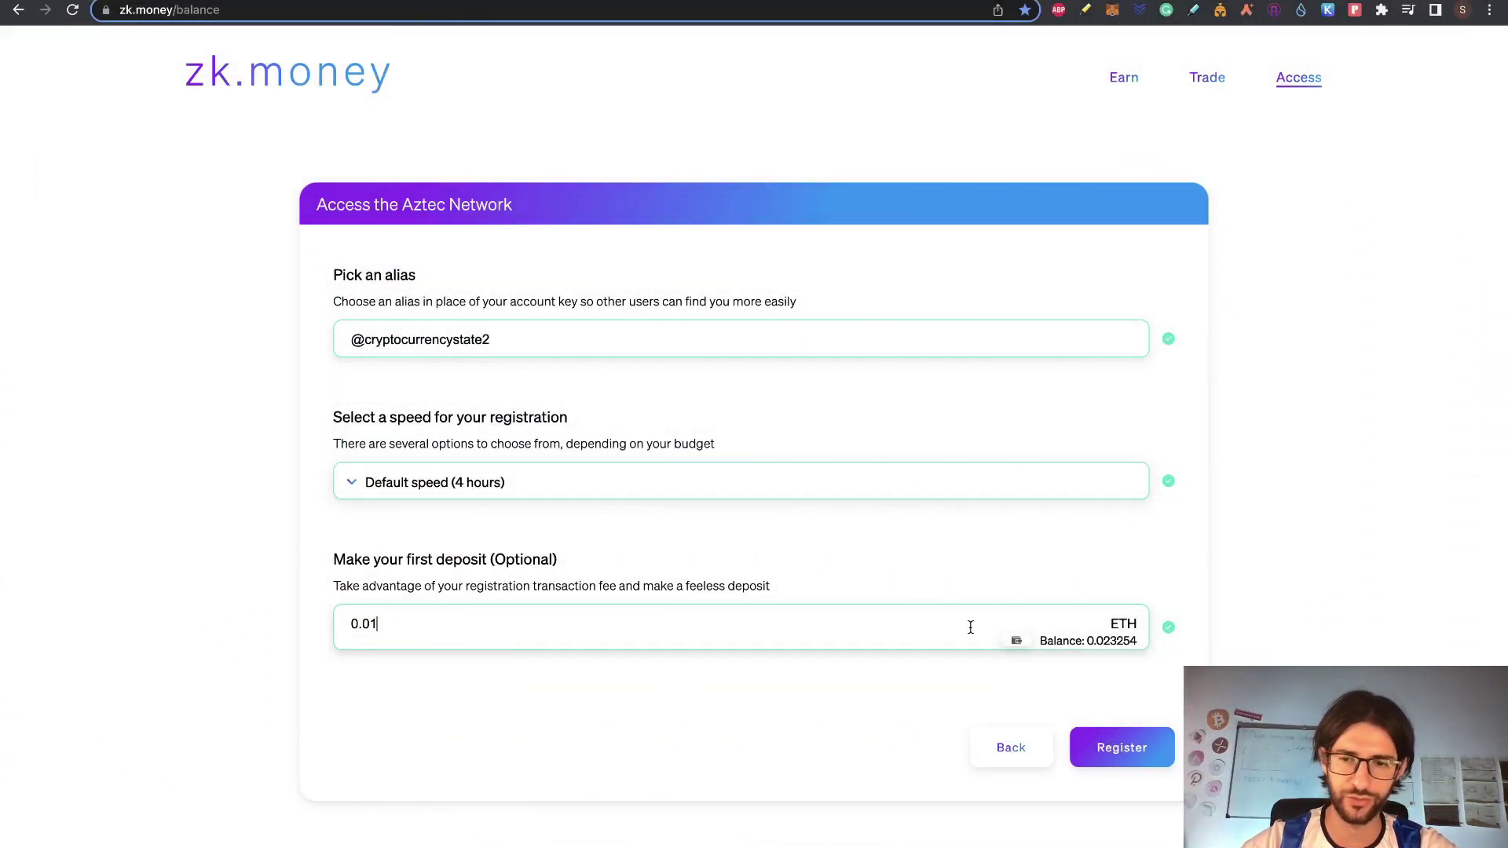
left_click(473, 485)
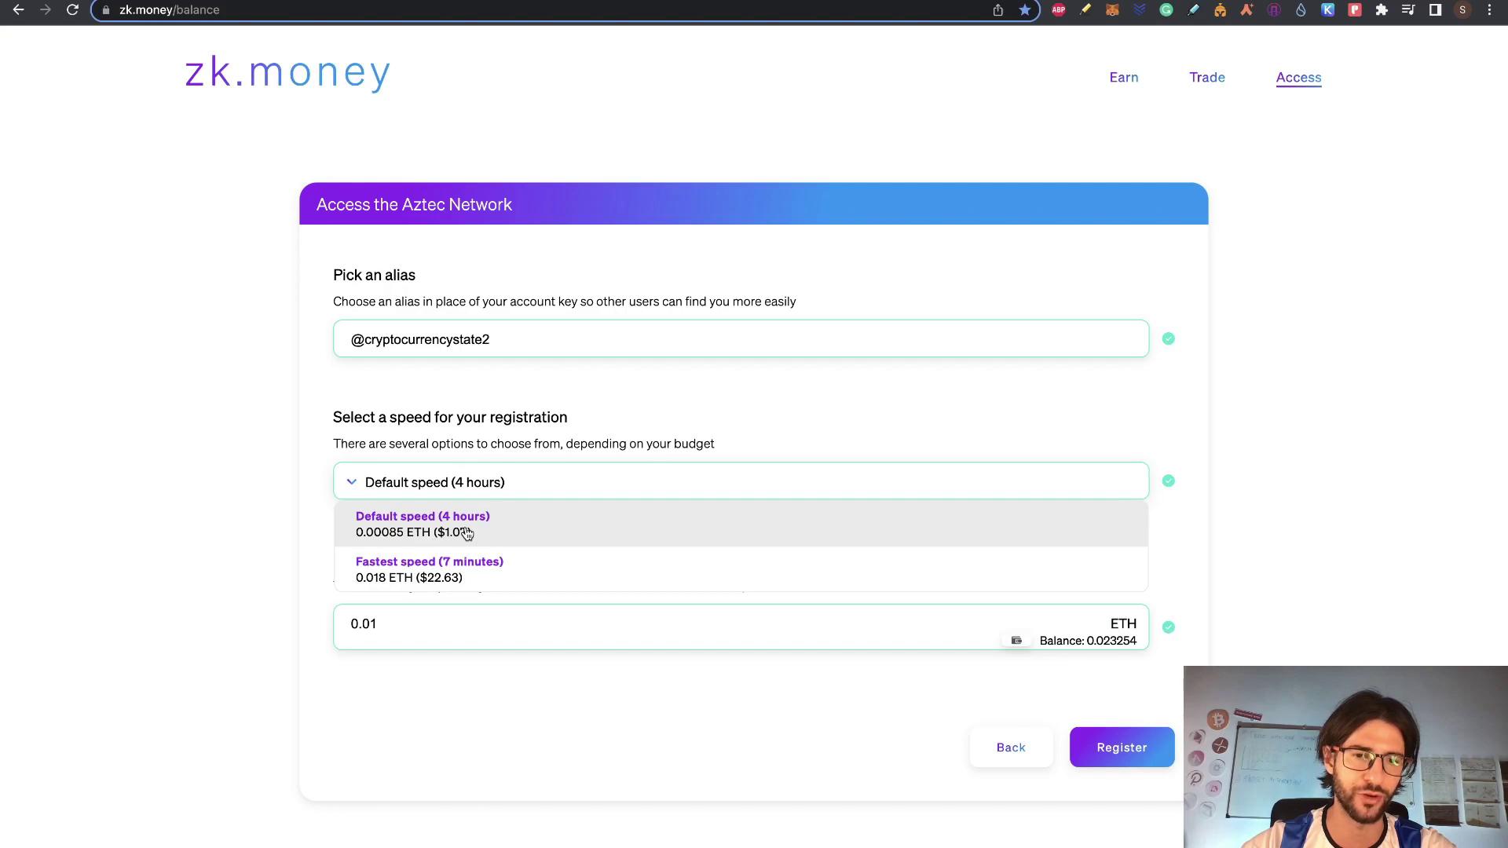
left_click(507, 526)
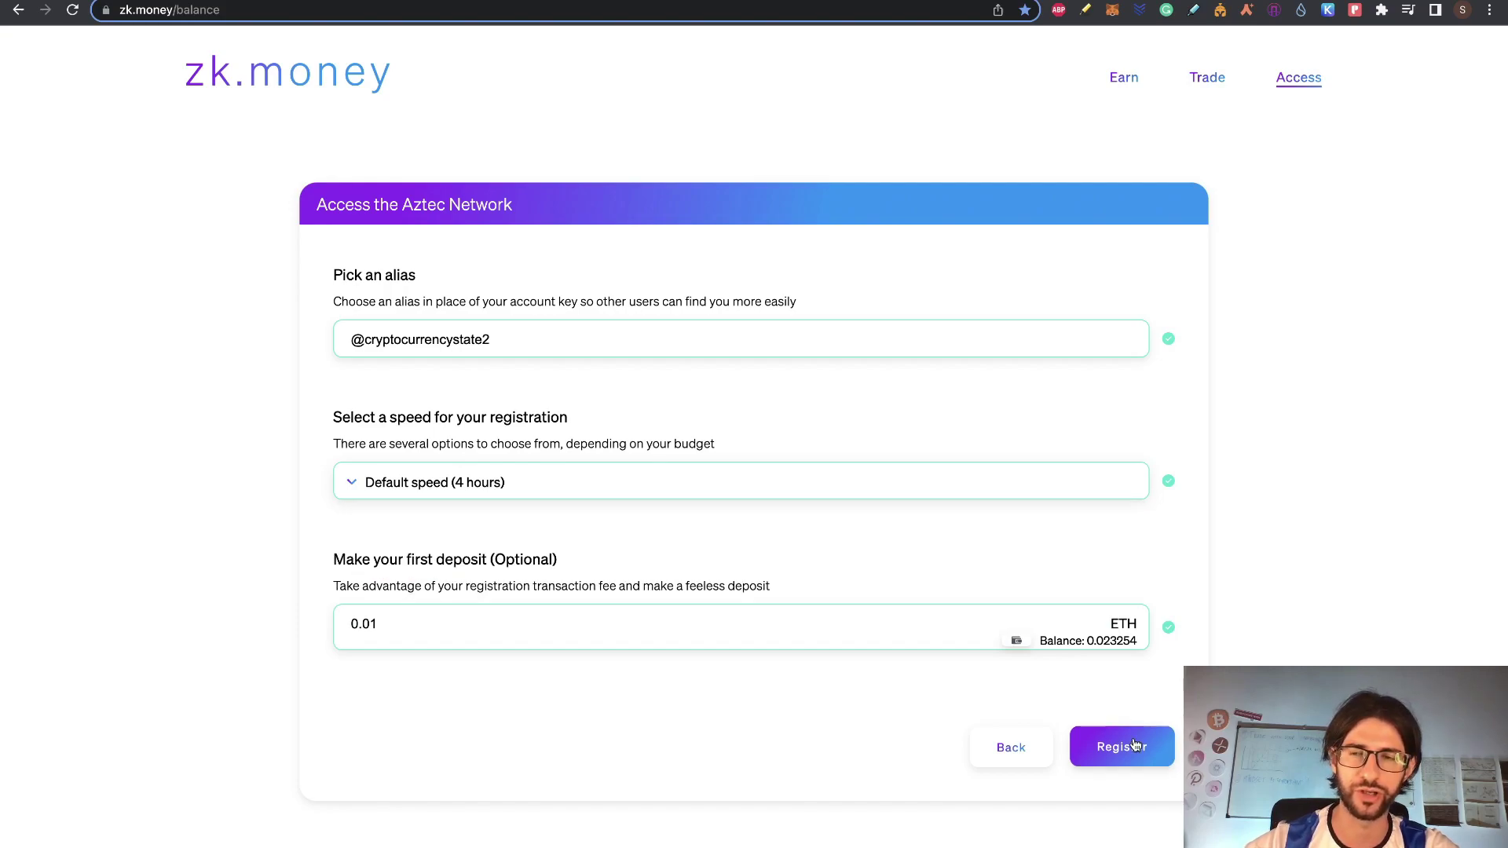
Register the account, confirming the 0.01085 ETH deposit and signing the pending funds message in MetaMask
left_click(1133, 746)
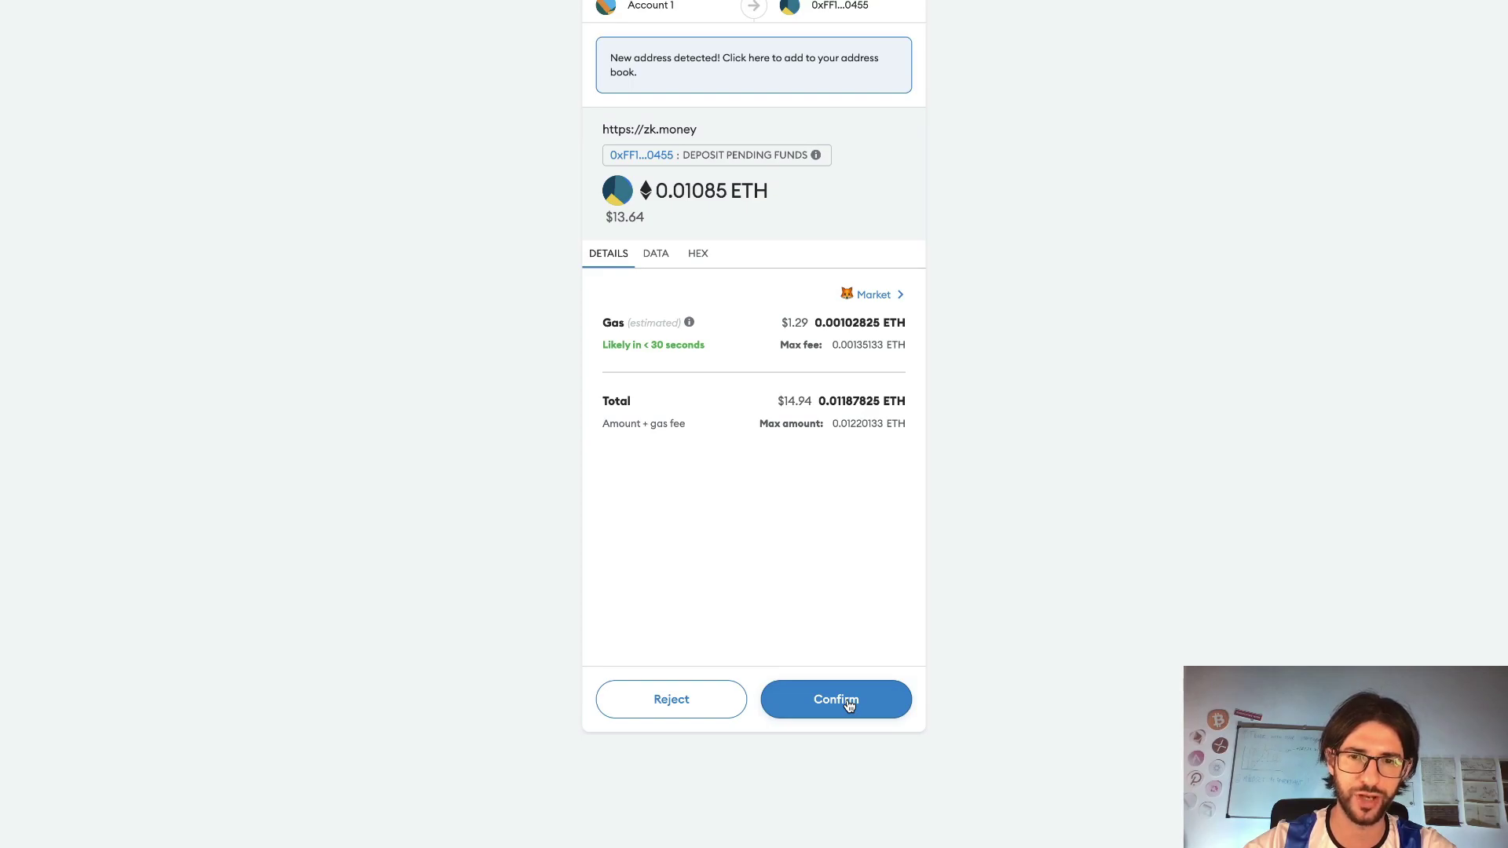
left_click(835, 699)
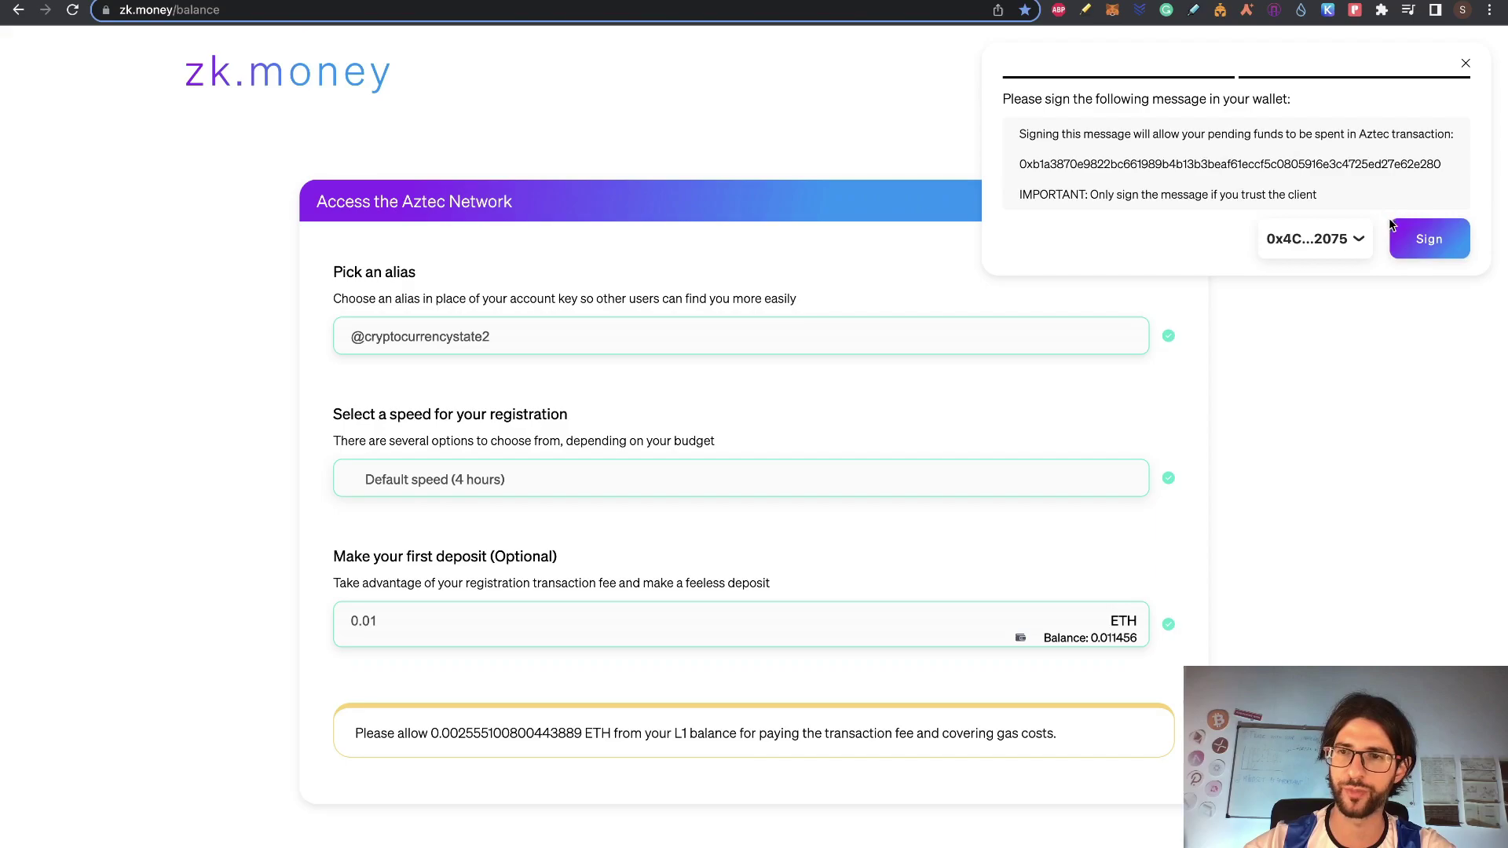
left_click(1412, 239)
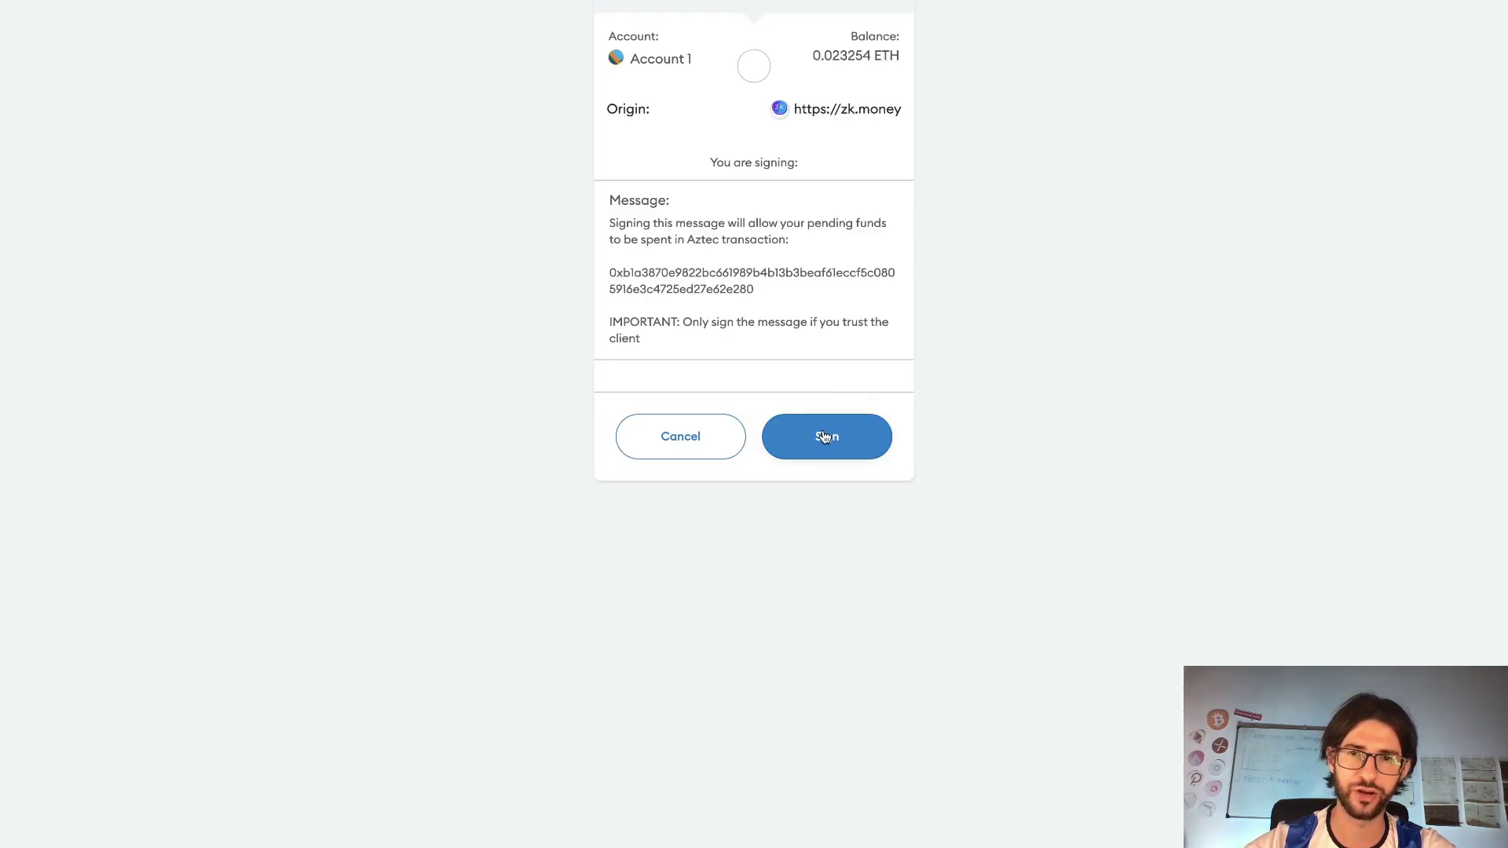
left_click(823, 437)
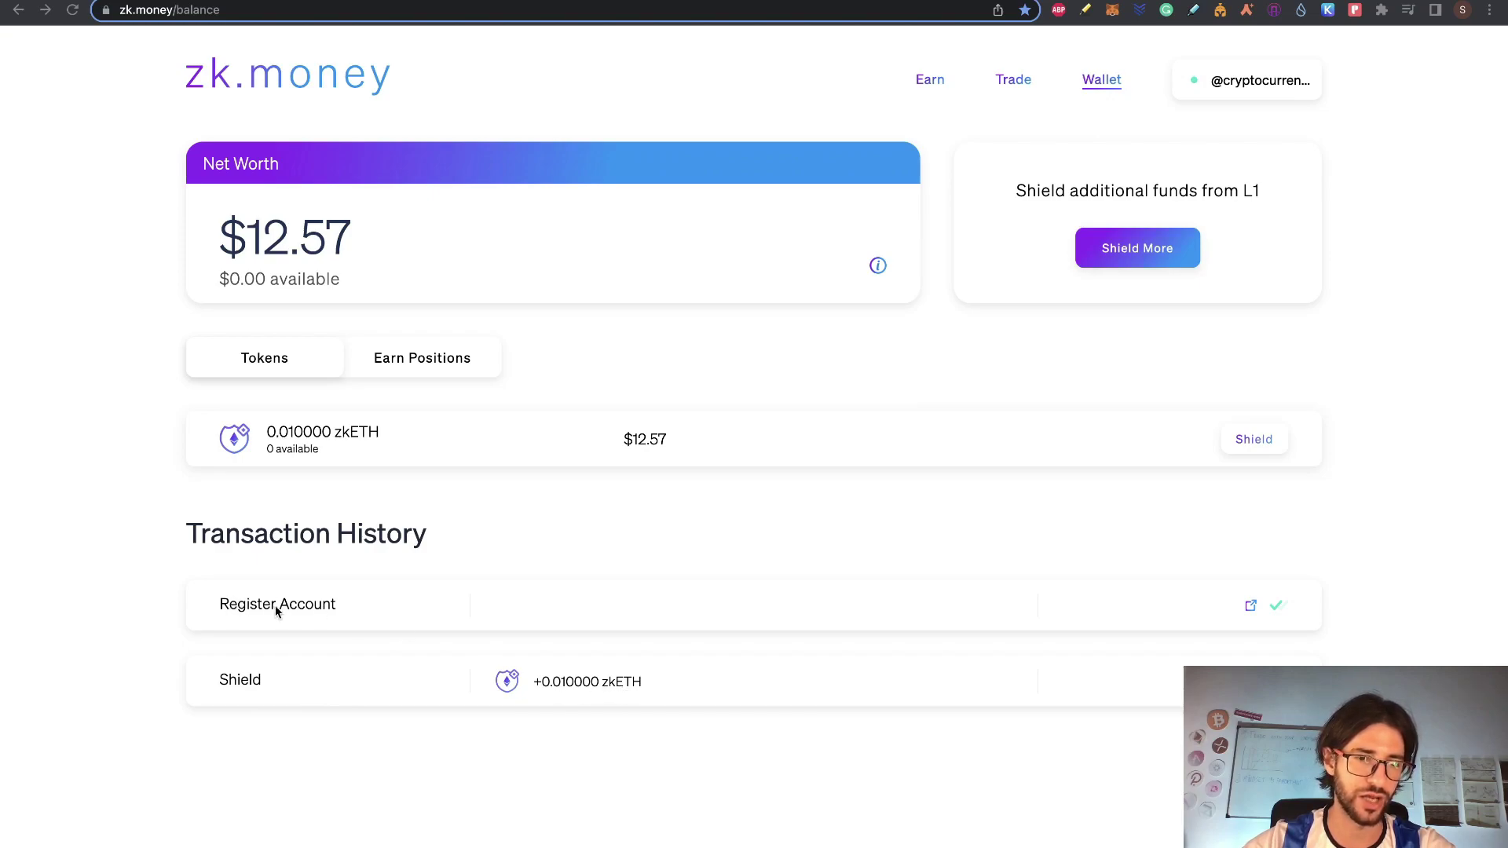
Check the registration status in the transaction history, the Trade page and the Aztec instructions in the Airdrops spreadsheet
mouse_move(1278, 610)
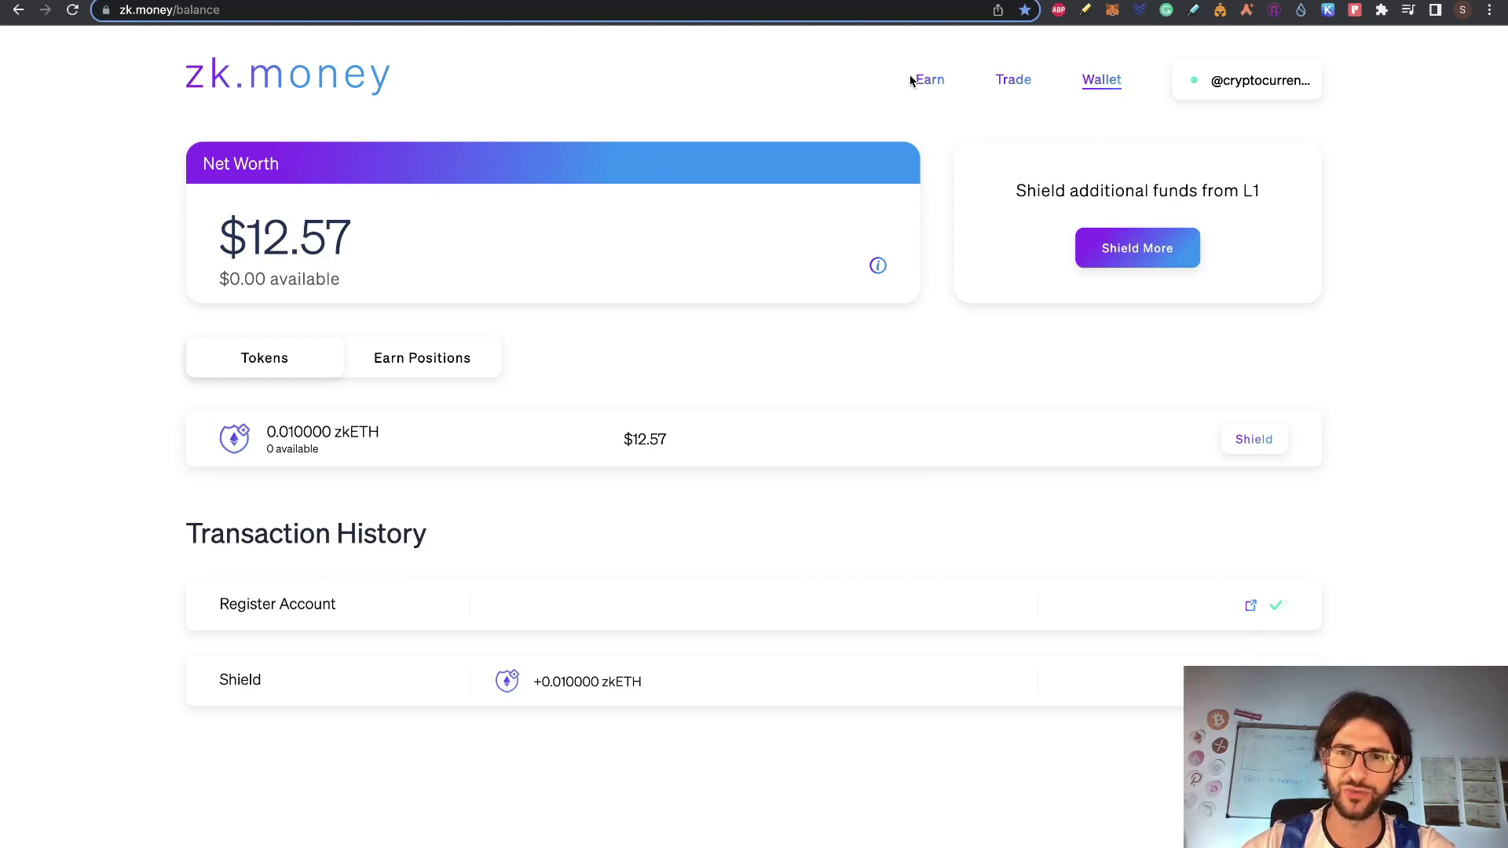
left_click(1013, 88)
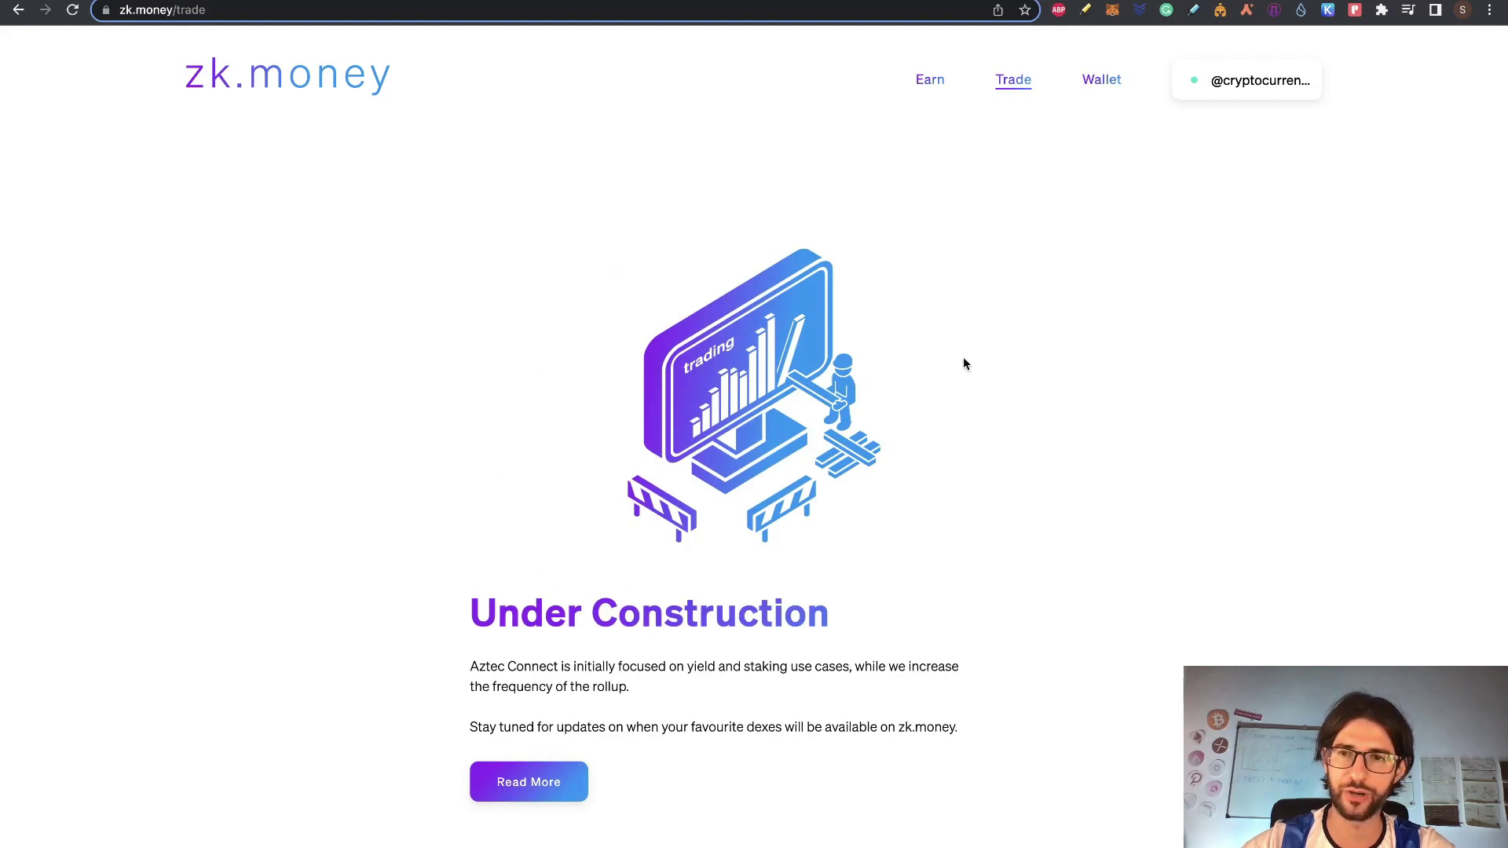
scroll(963, 357, "down", 2)
scroll(894, 312, "up", 2)
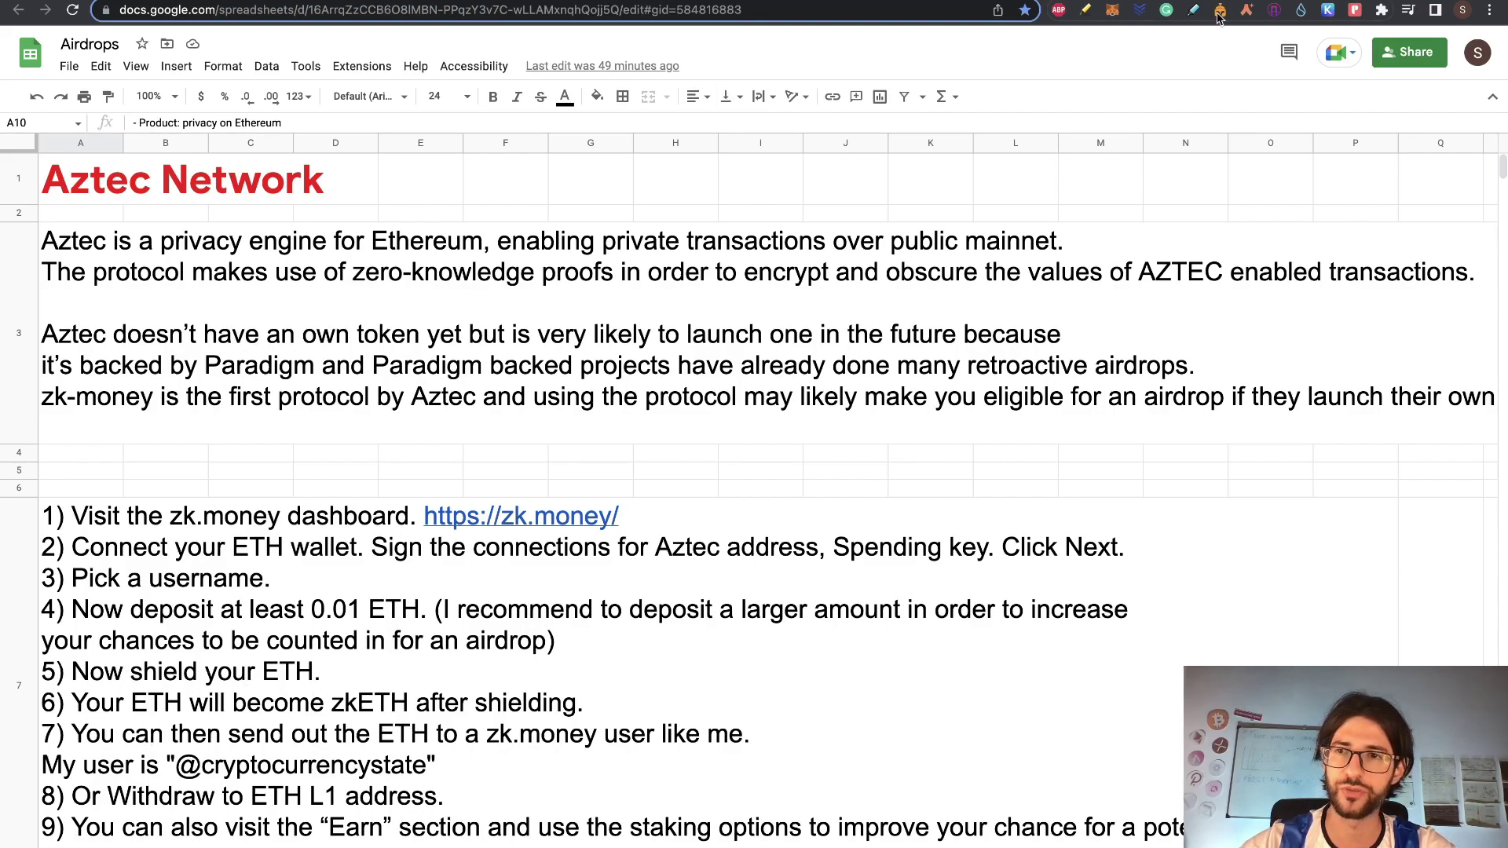
key("ctrl+Tab")
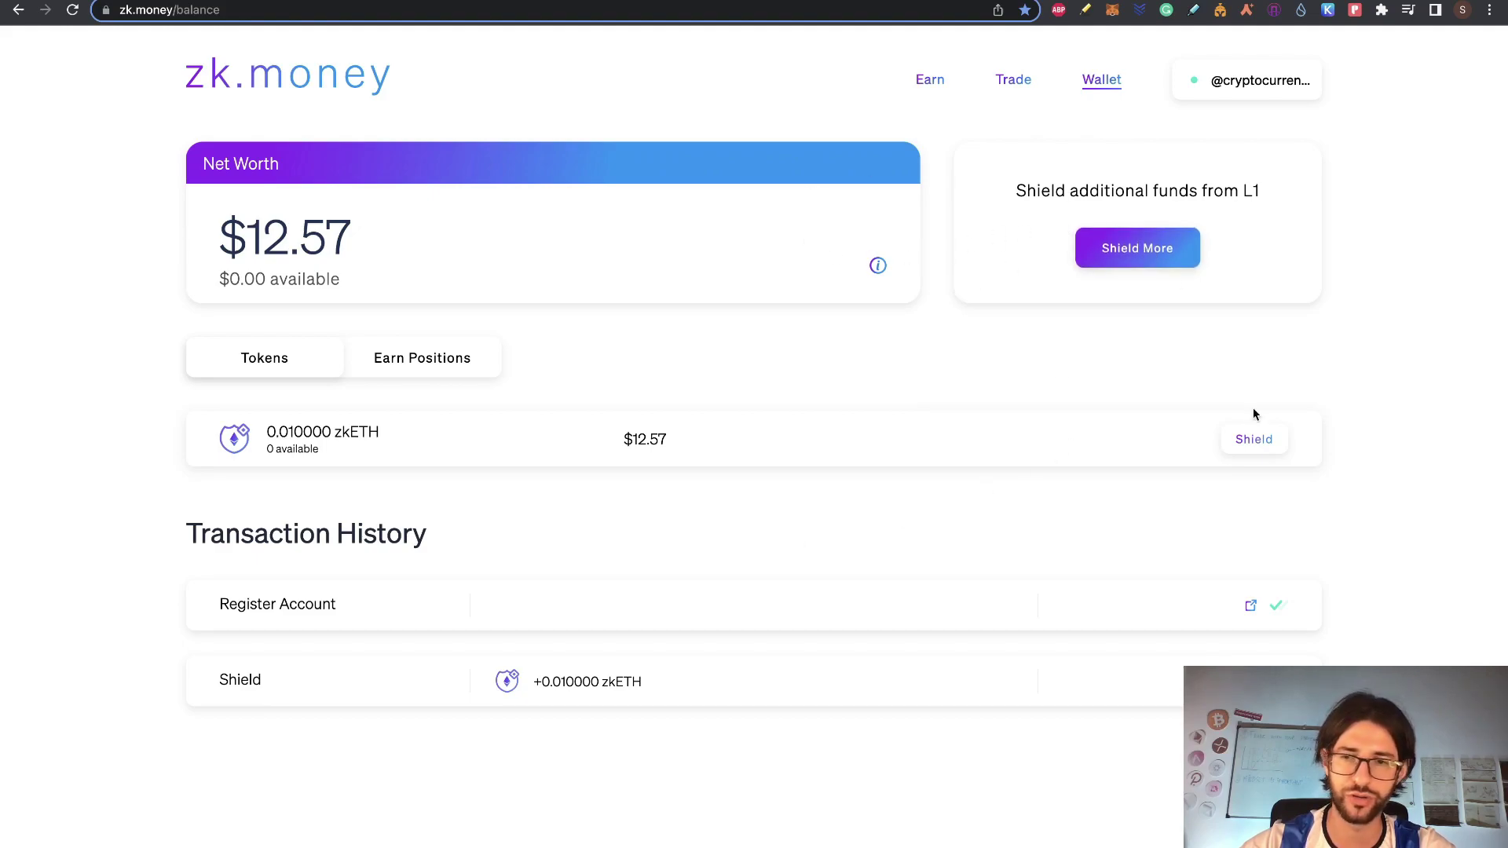
left_click(1259, 443)
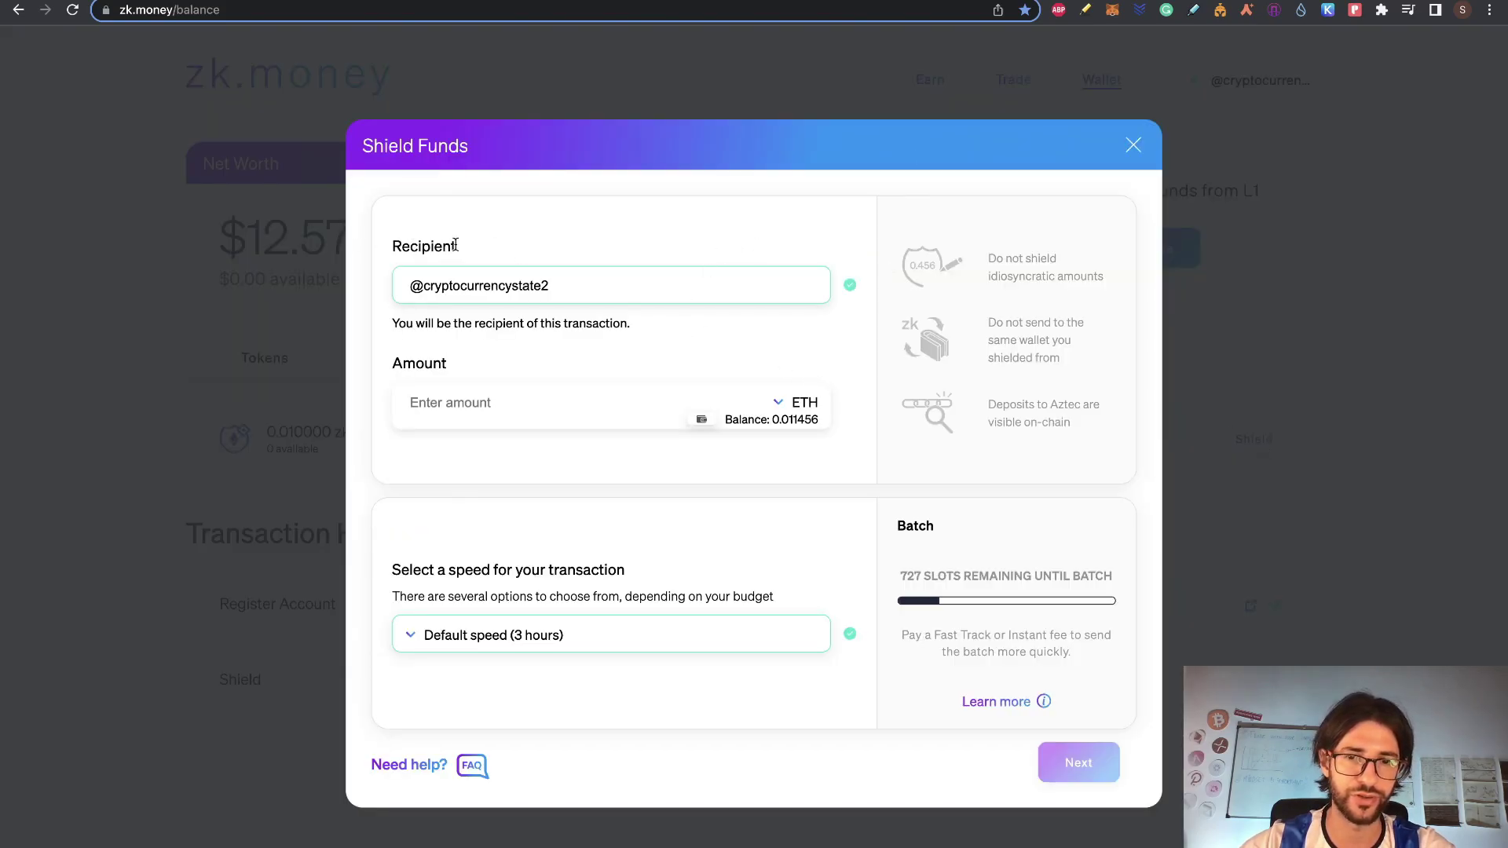
left_click_drag(557, 289, 347, 289)
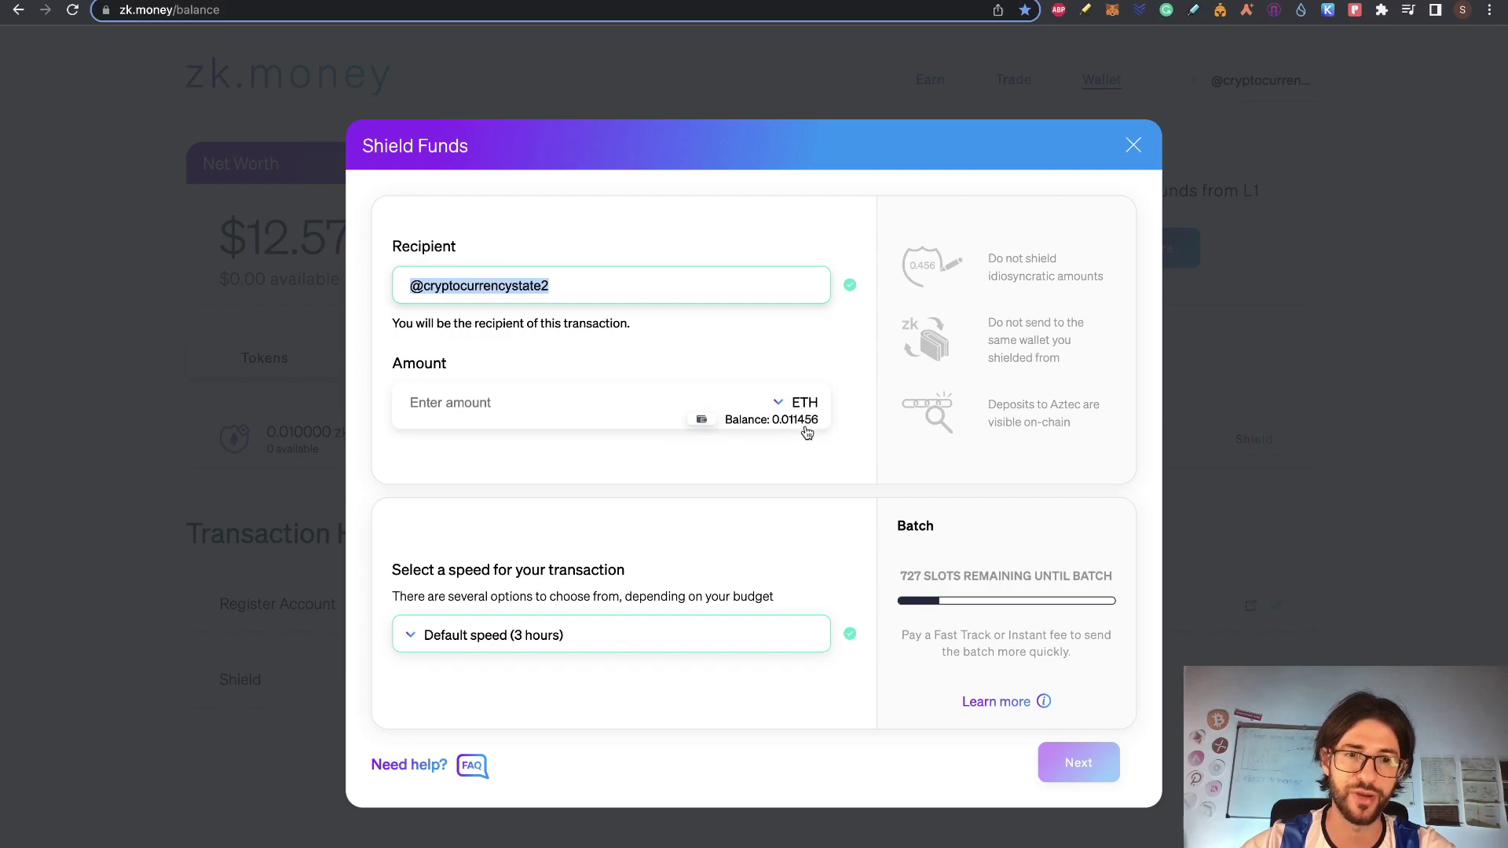
left_click(593, 419)
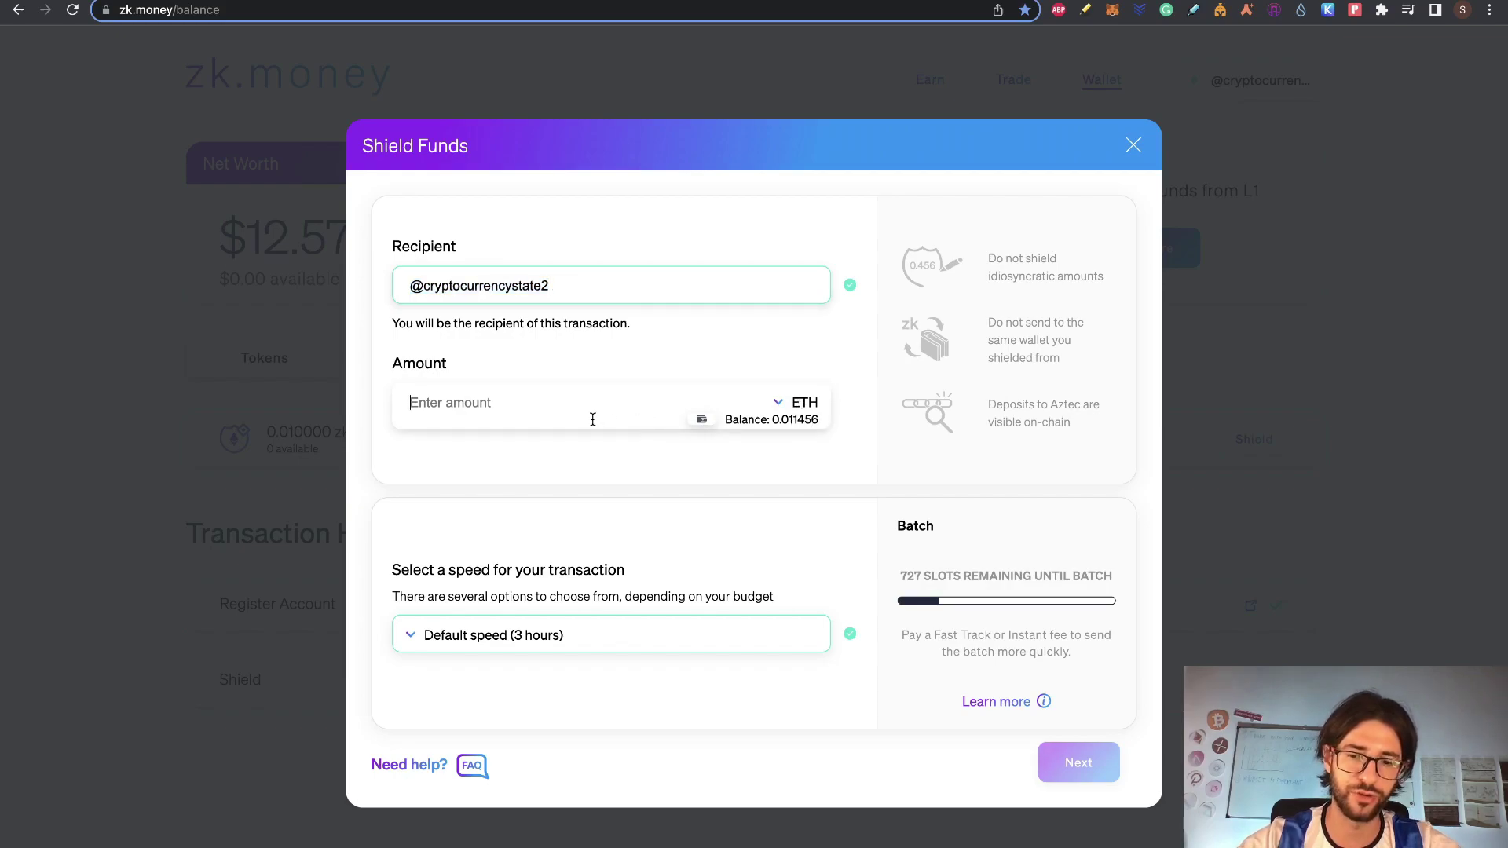
type("0.001")
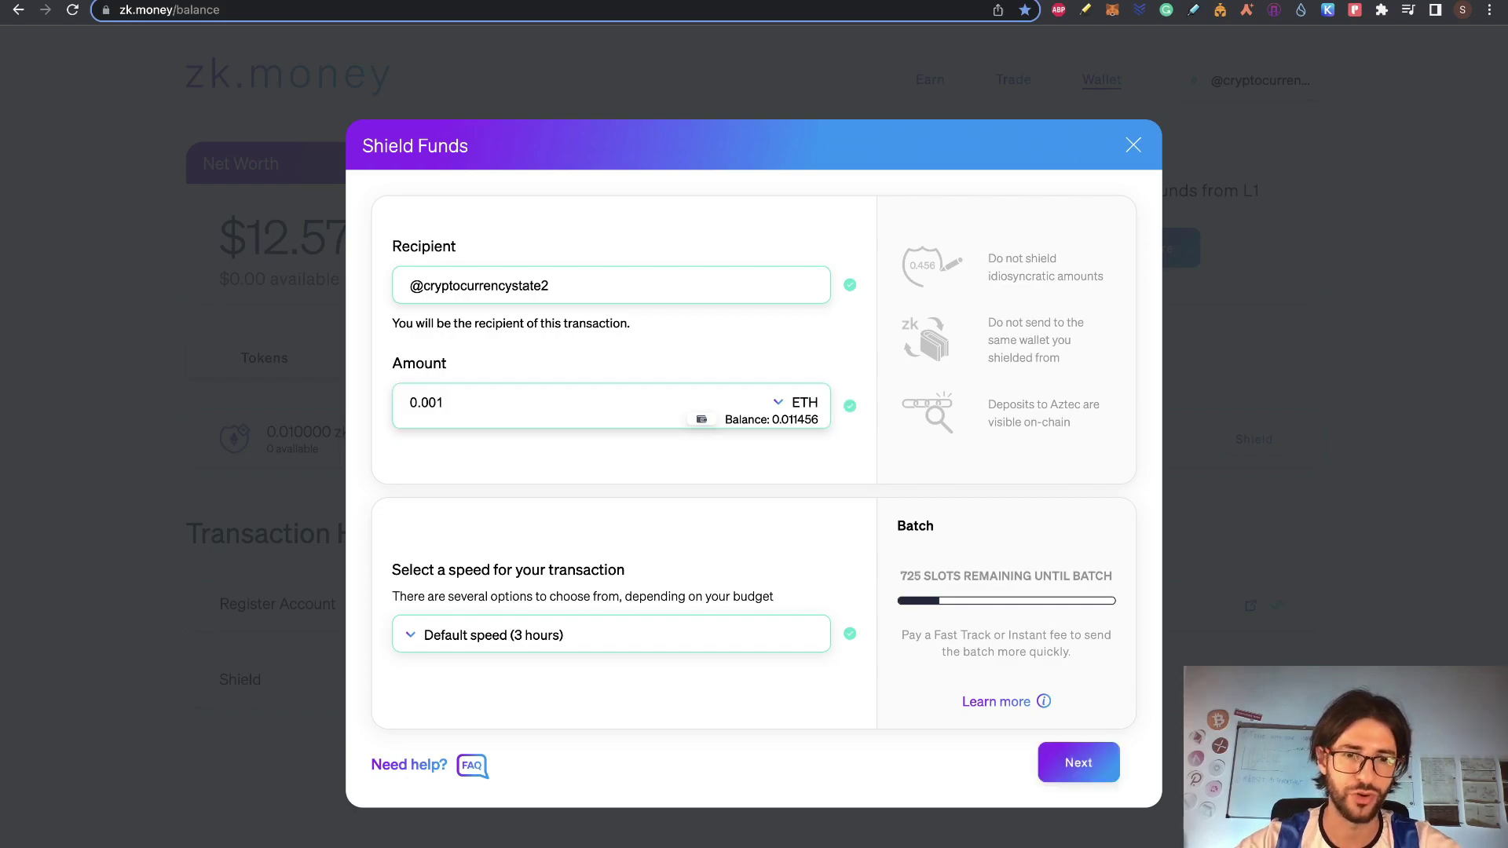
left_click(475, 642)
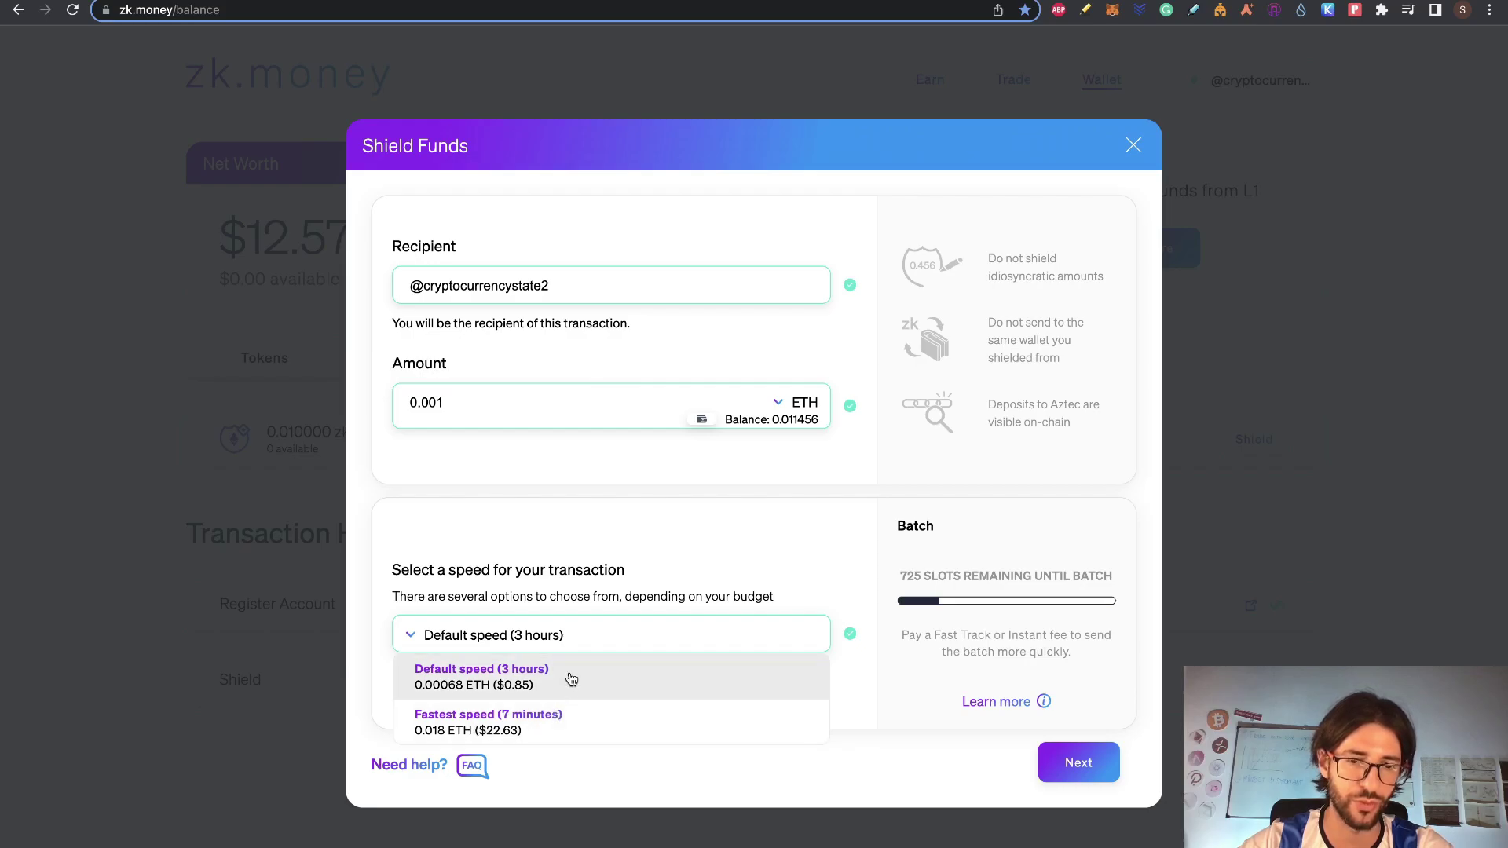
left_click(549, 668)
left_click(1074, 760)
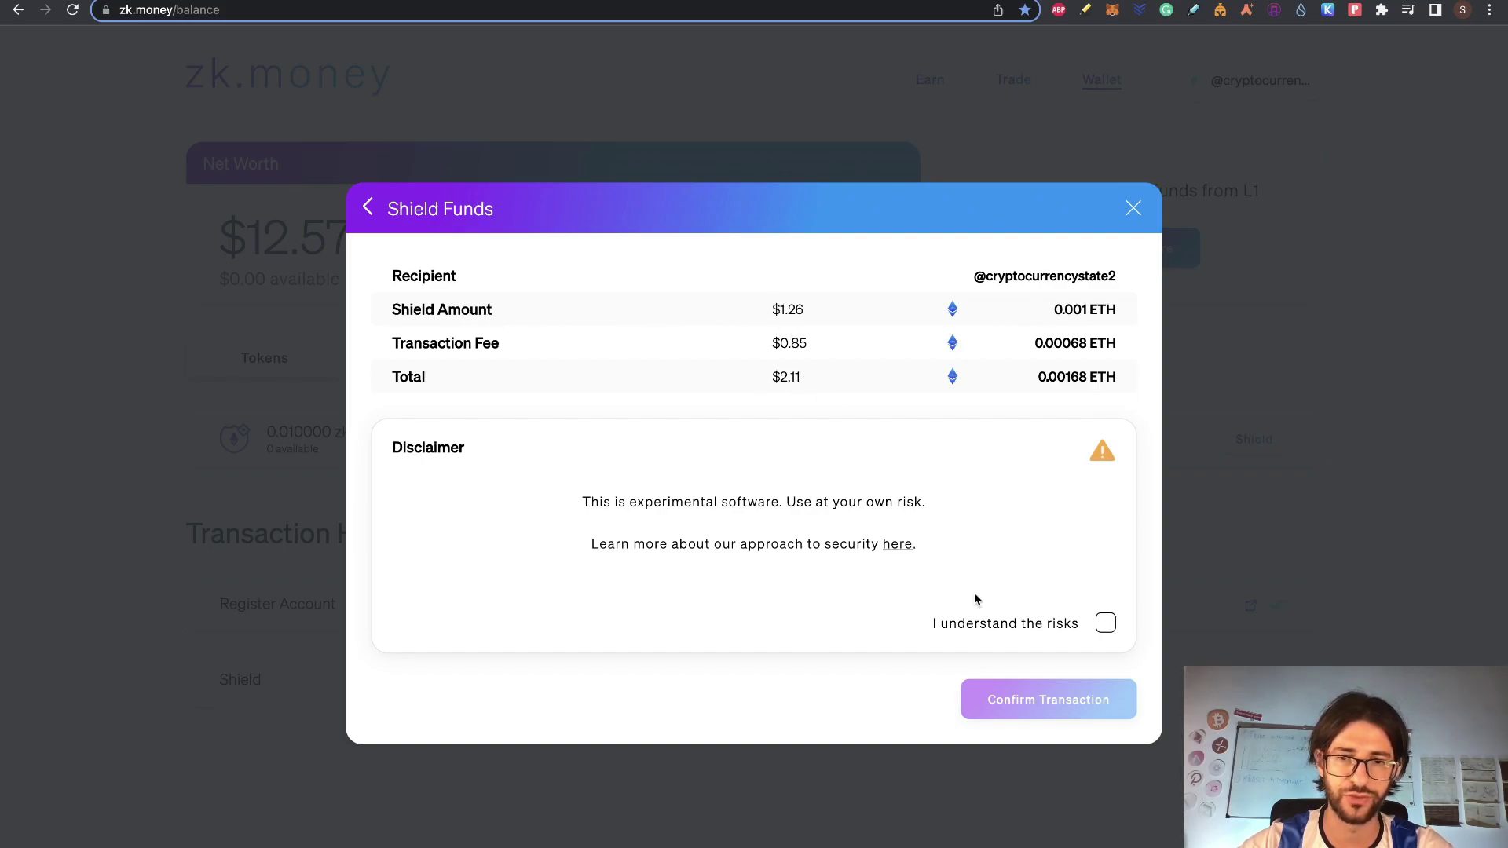
Accept the risk disclaimer and confirm the shield transaction, approving the deposit and signing the pending funds message in MetaMask
left_click(1105, 622)
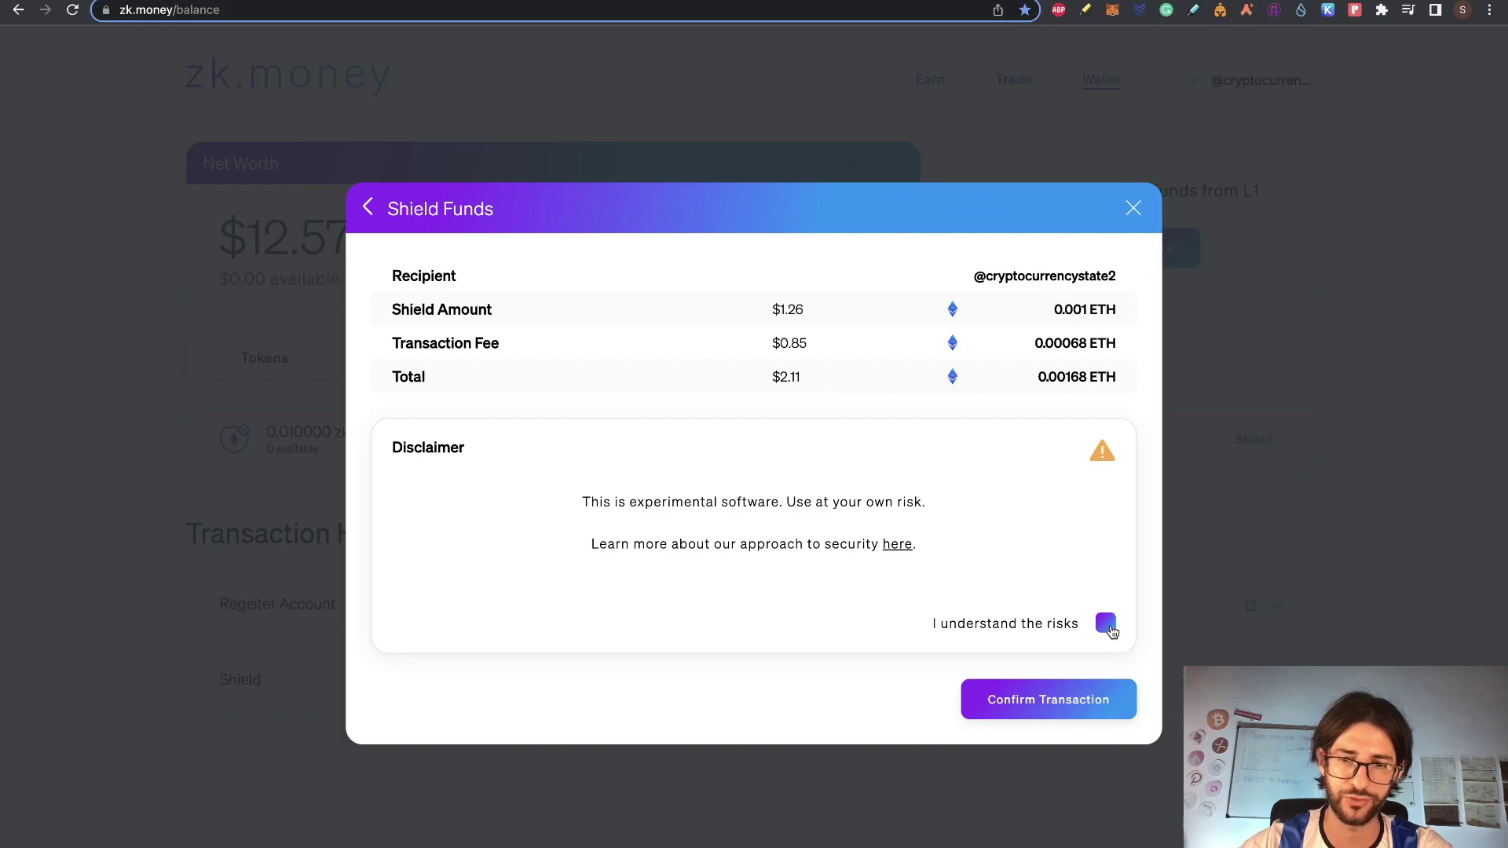
left_click(1064, 702)
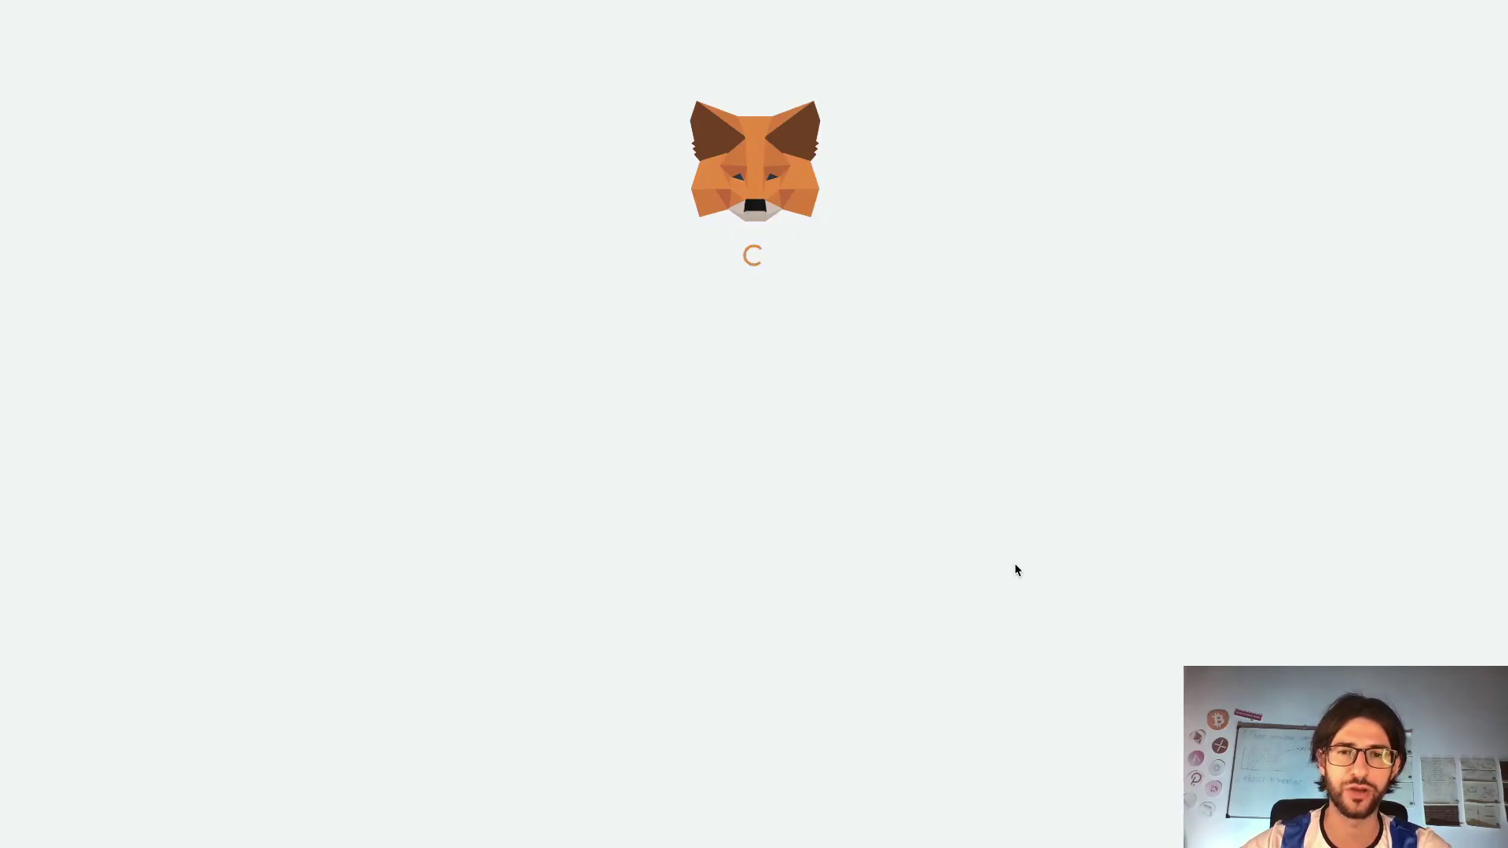
left_click(848, 697)
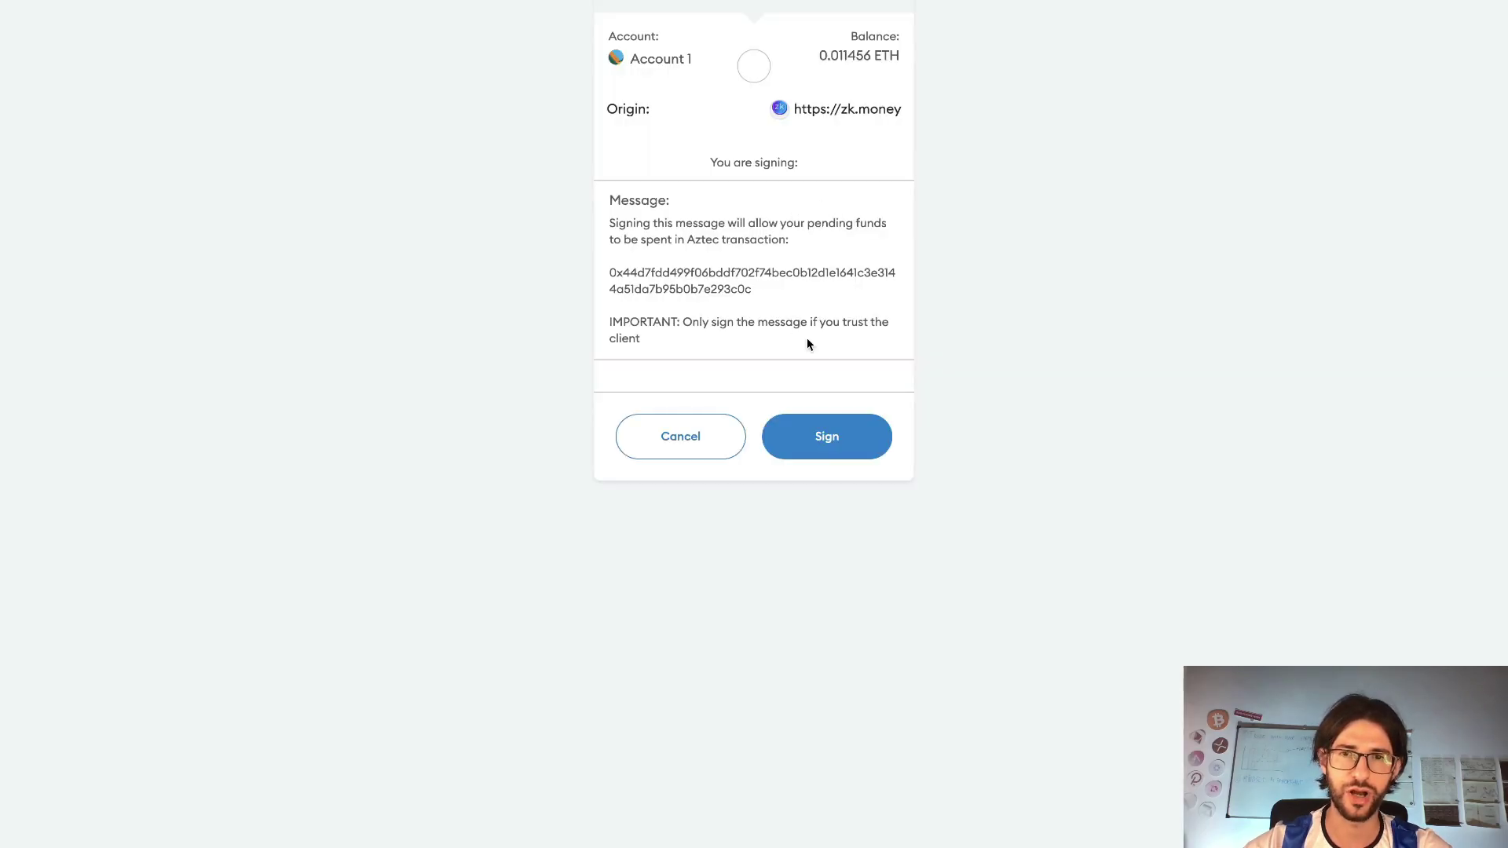
left_click(845, 433)
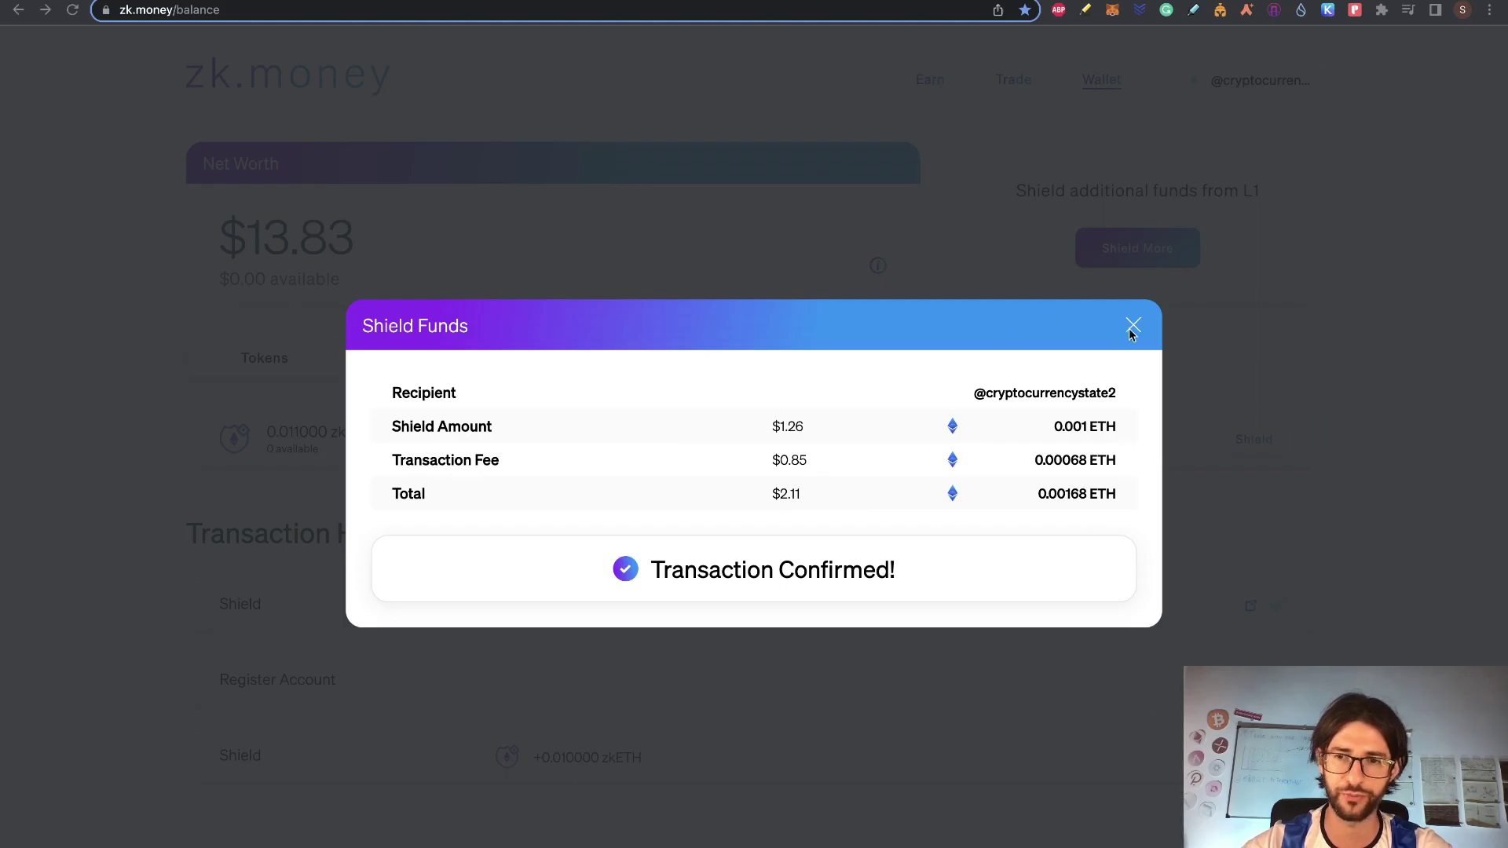
left_click(903, 579)
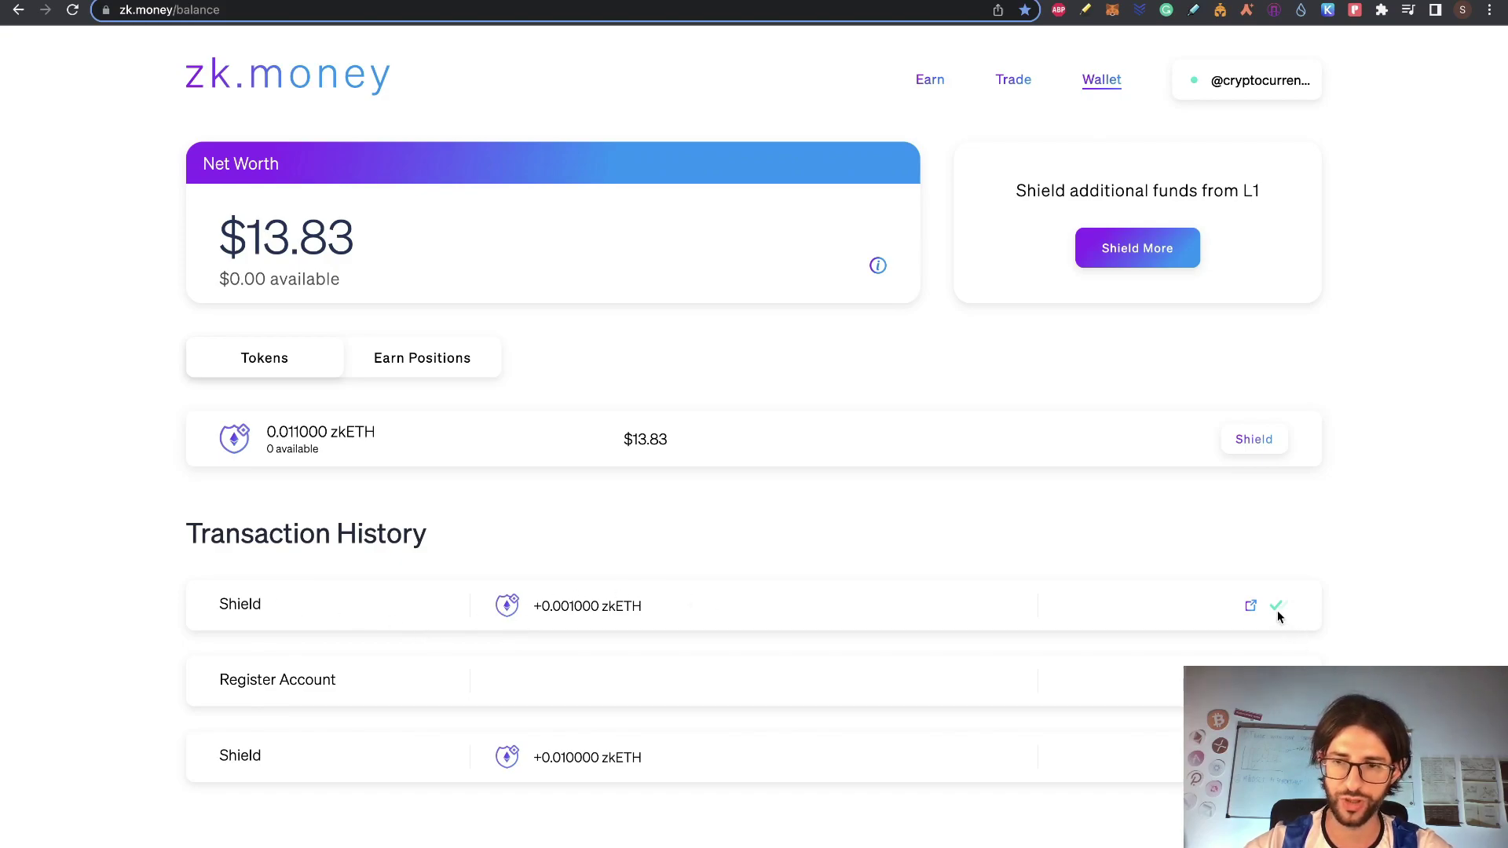
Check the settlement status of the listed transactions and browse the investment opportunities in the Earn section
mouse_move(1275, 607)
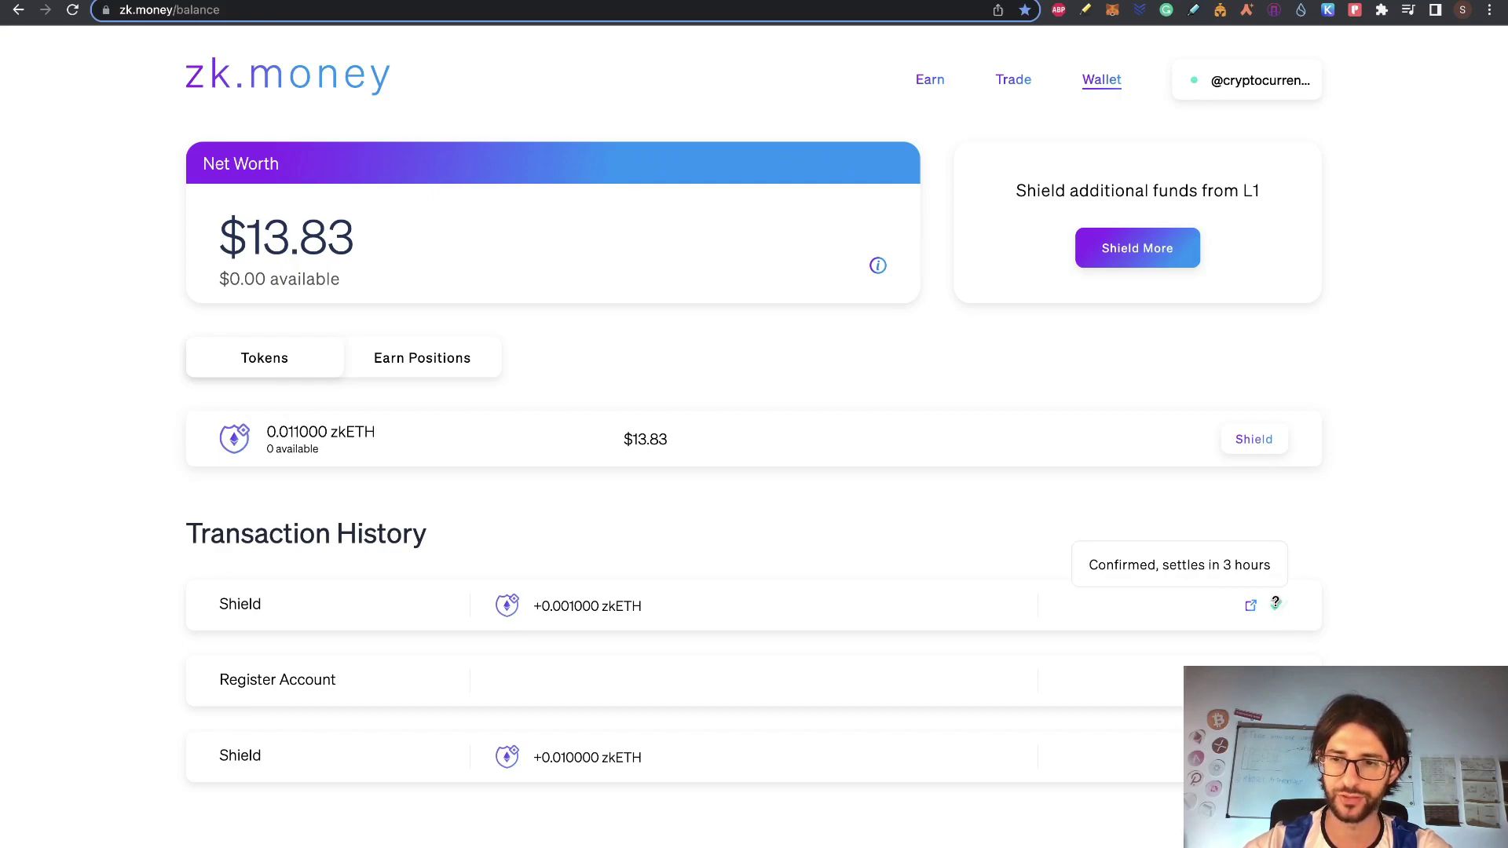
mouse_move(1275, 681)
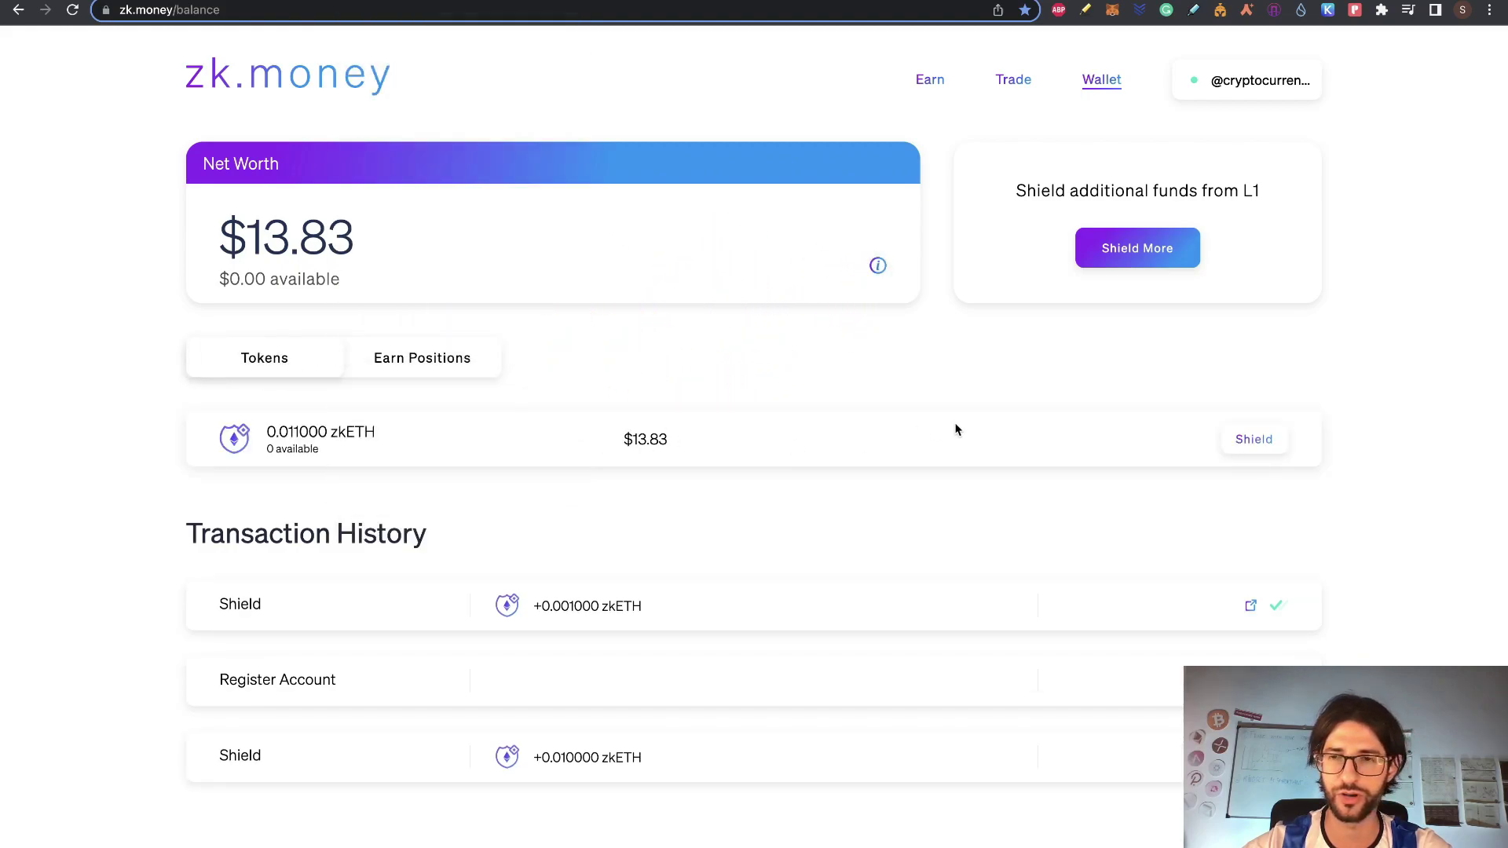
left_click(928, 81)
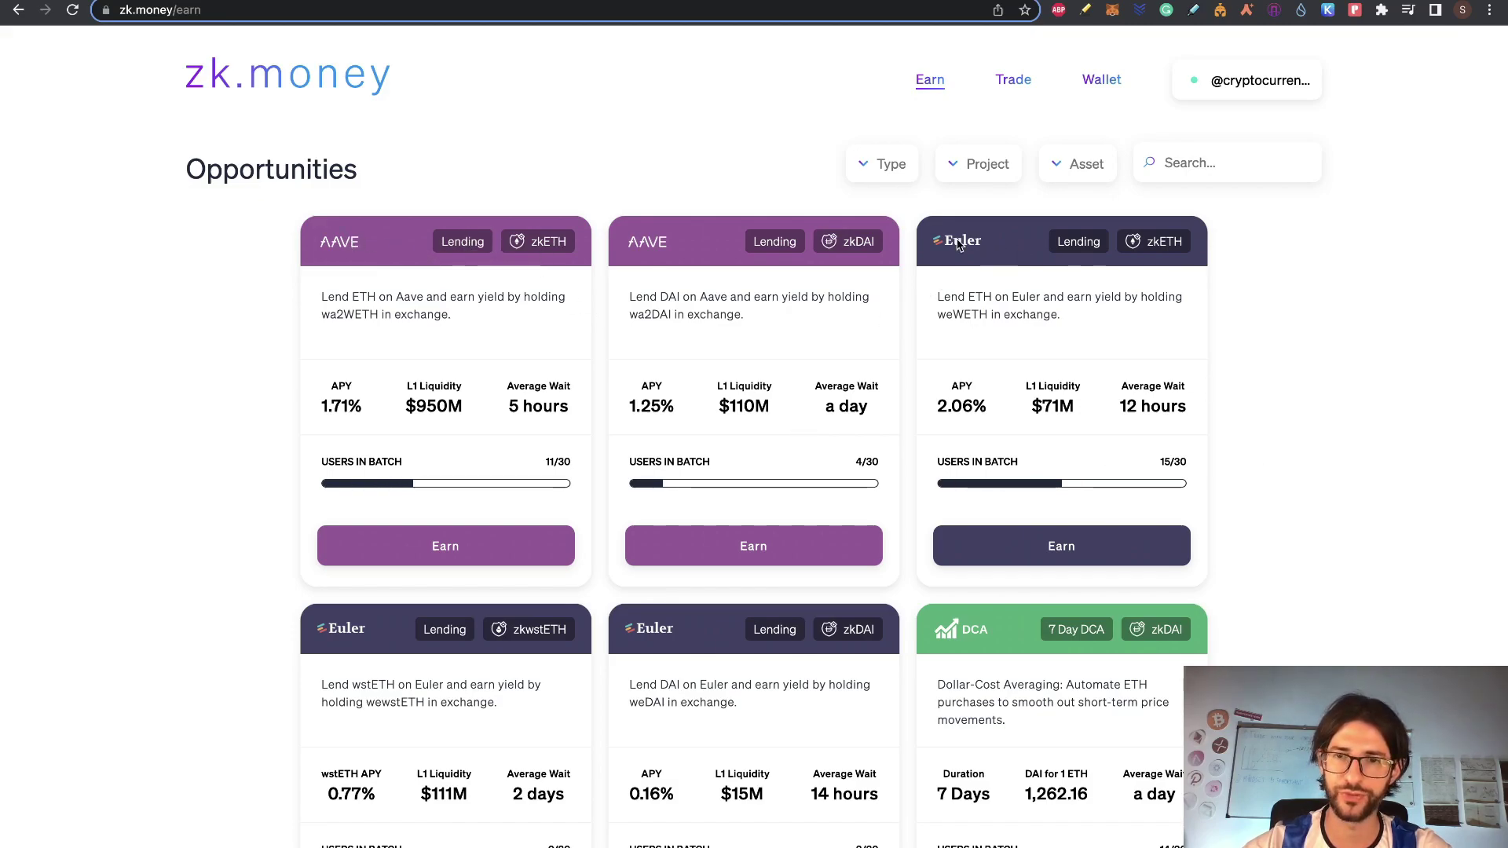
scroll(1112, 433, "down", 5)
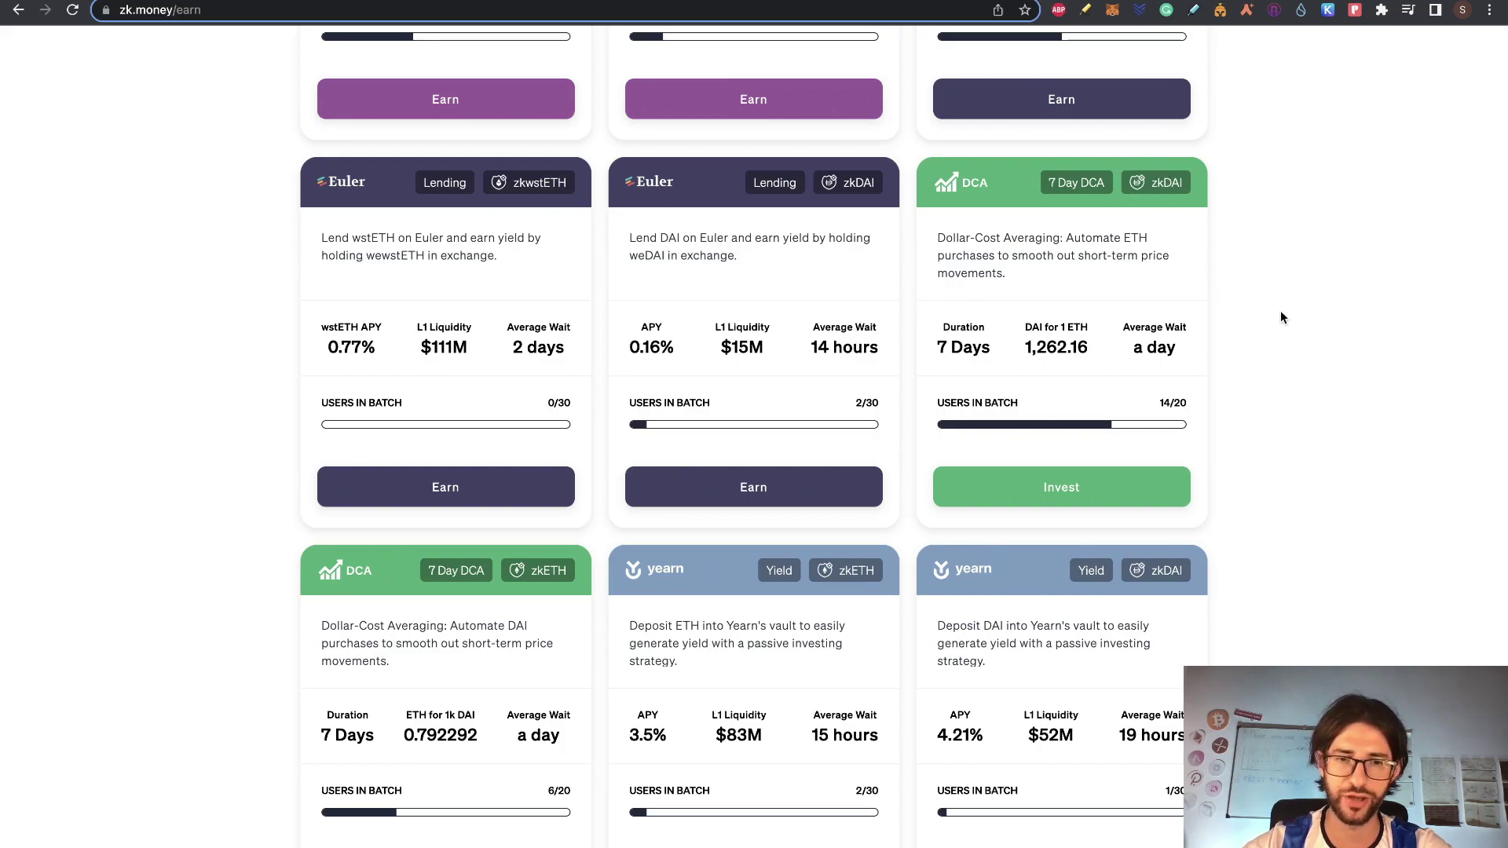
scroll(1280, 318, "down", 10)
scroll(1190, 199, "up", 3)
scroll(1253, 241, "down", 1)
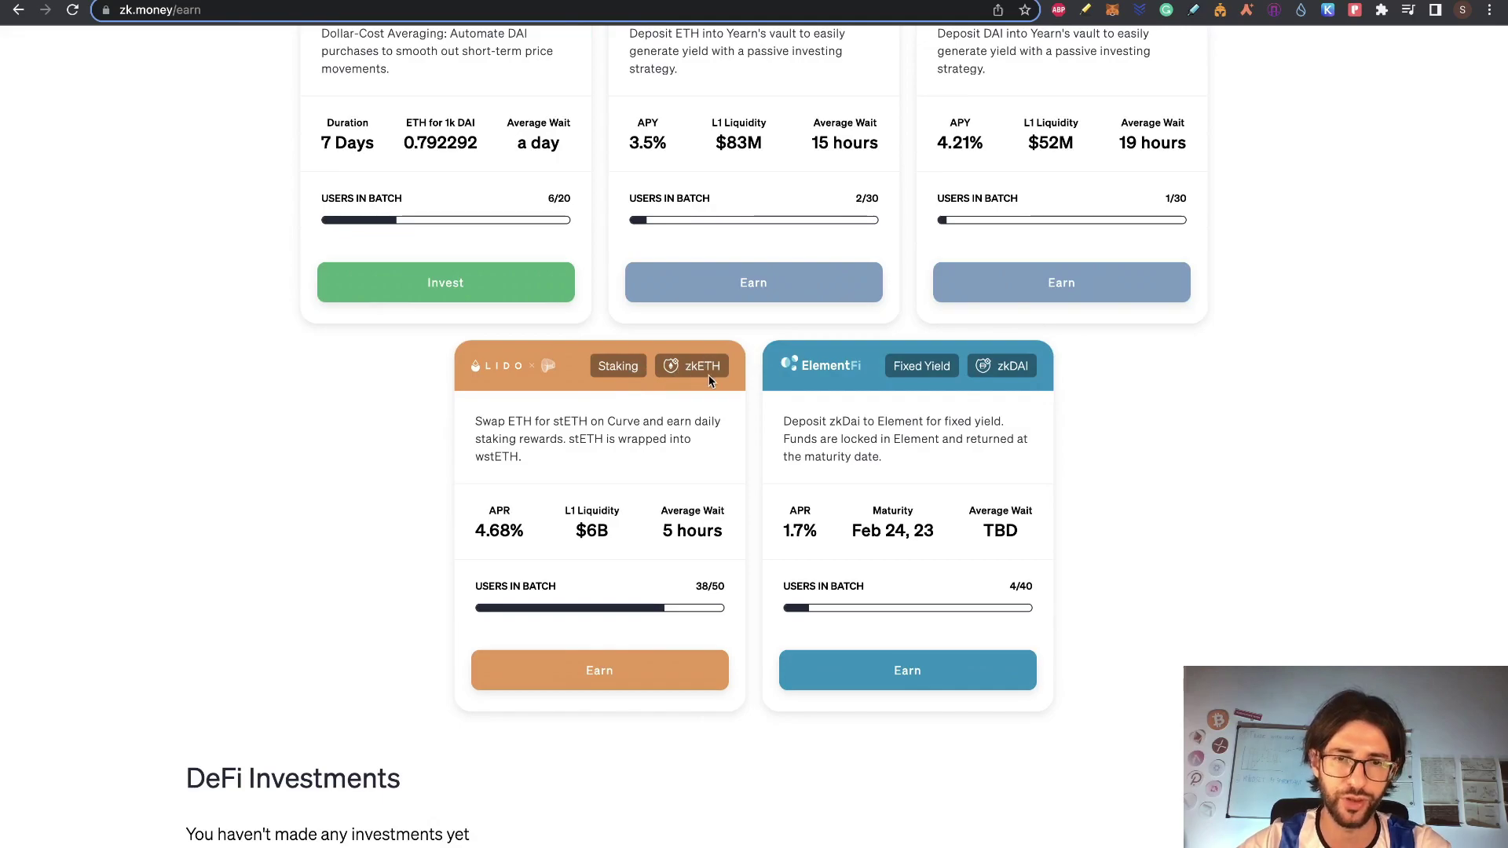
Try out the Lido zkETH staking form with its amount and transaction speed options, and close it without staking
left_click(660, 680)
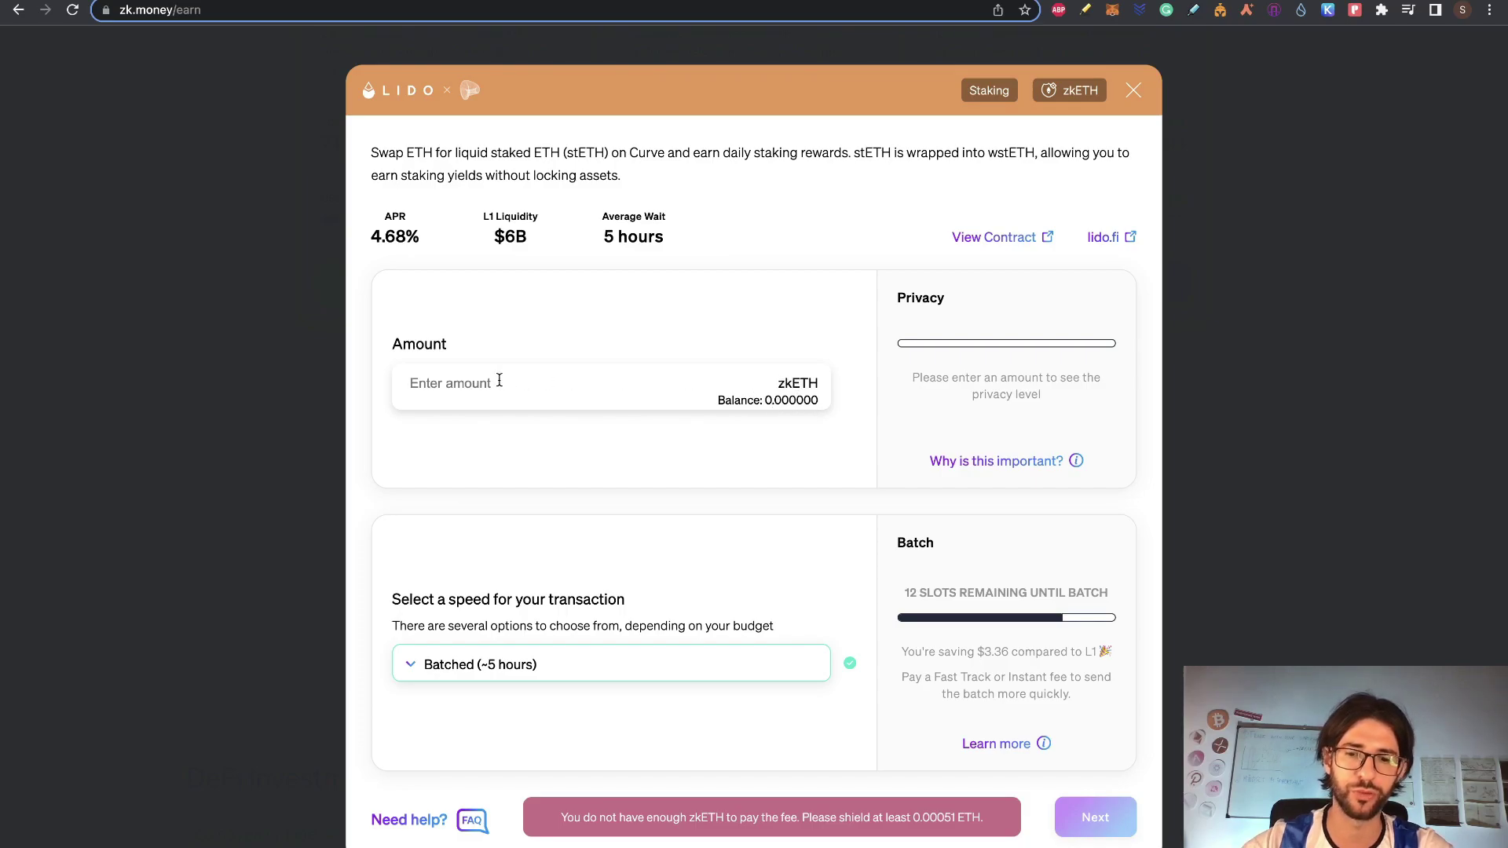
type("00")
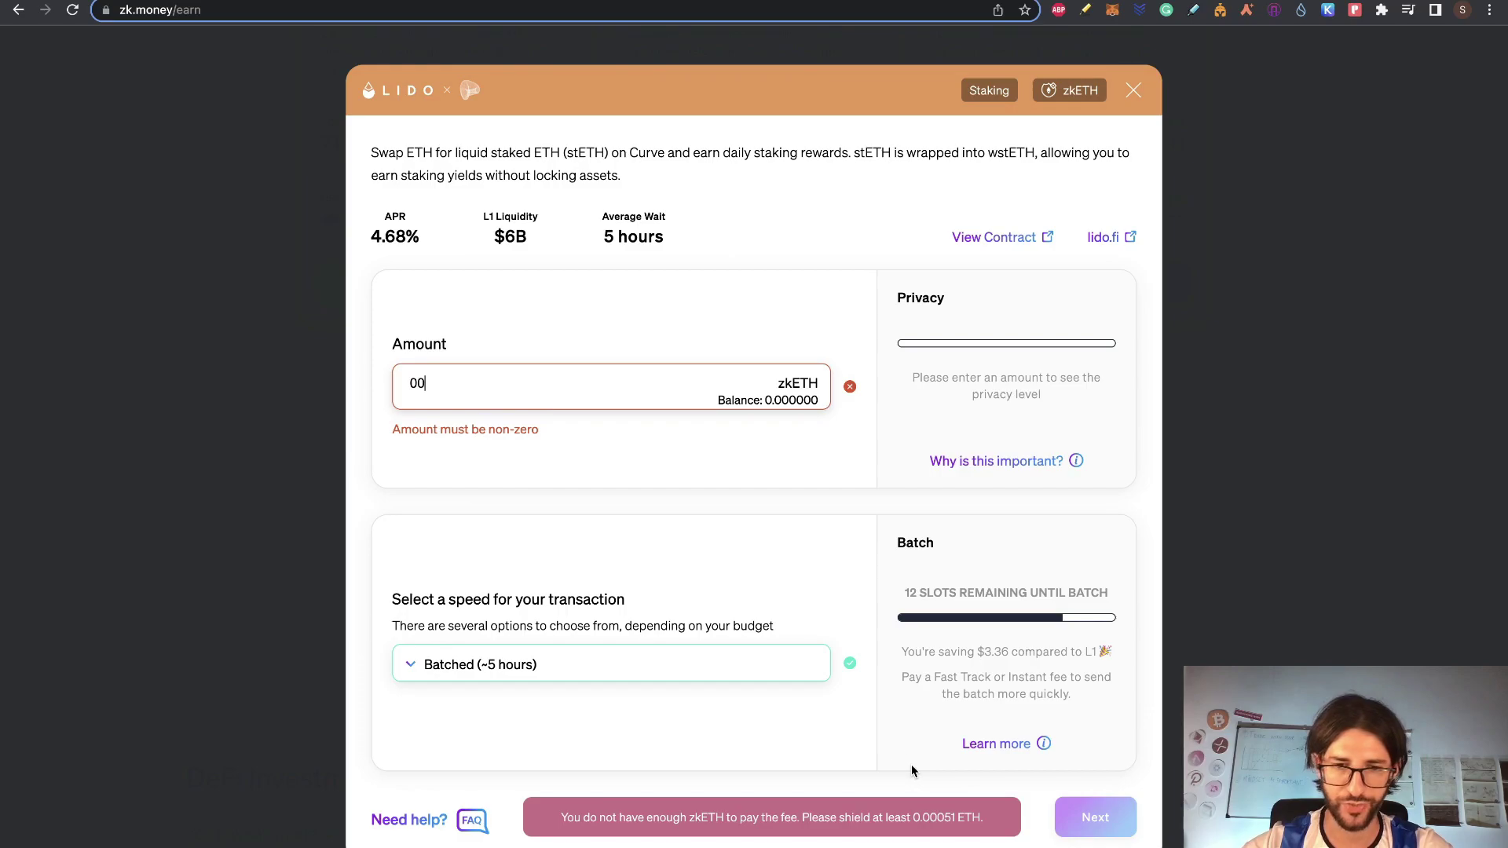
left_click(431, 672)
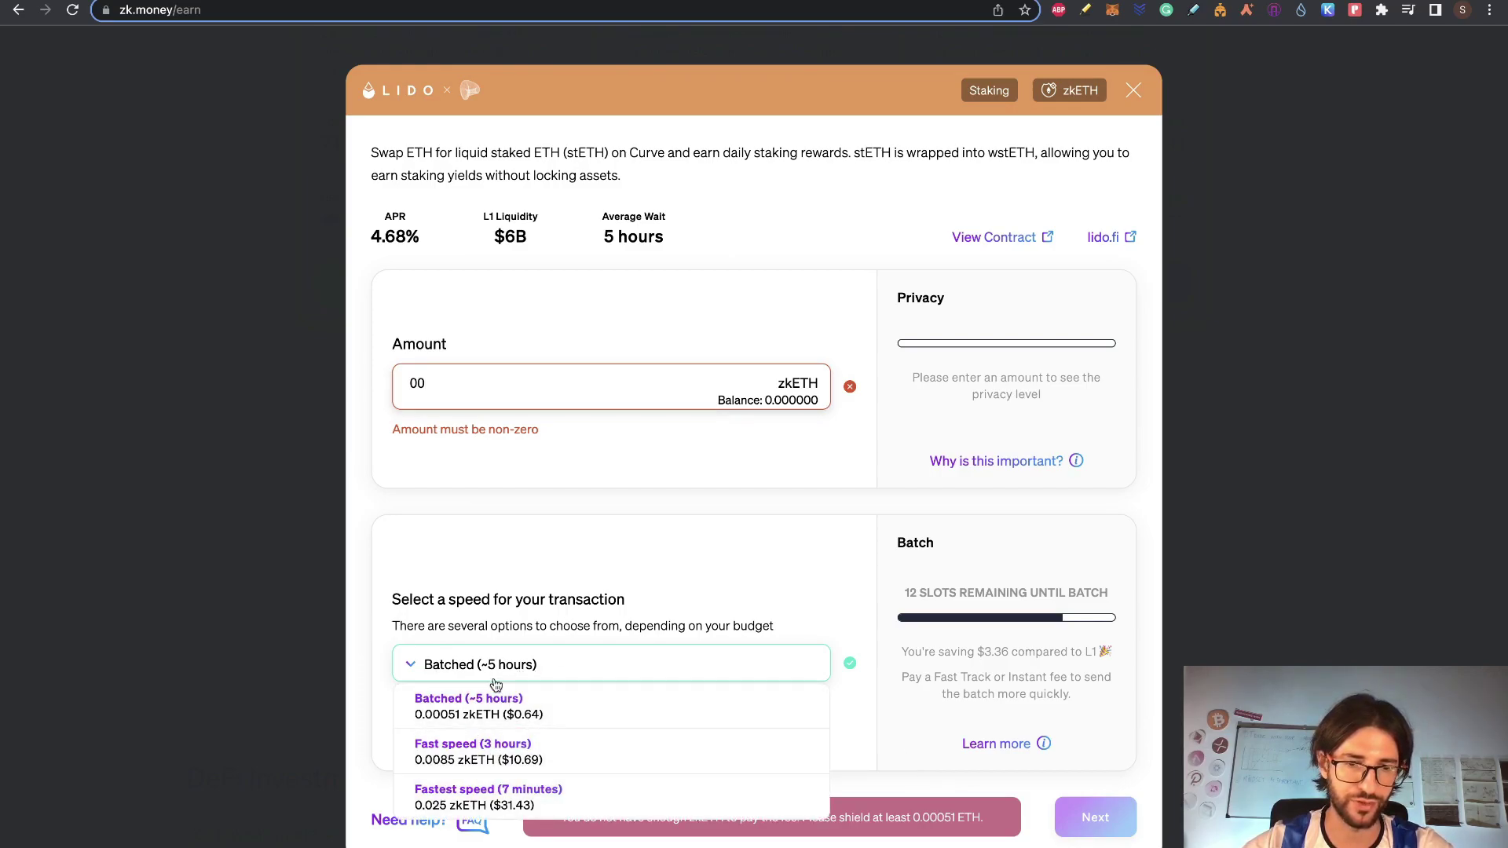
left_click(524, 669)
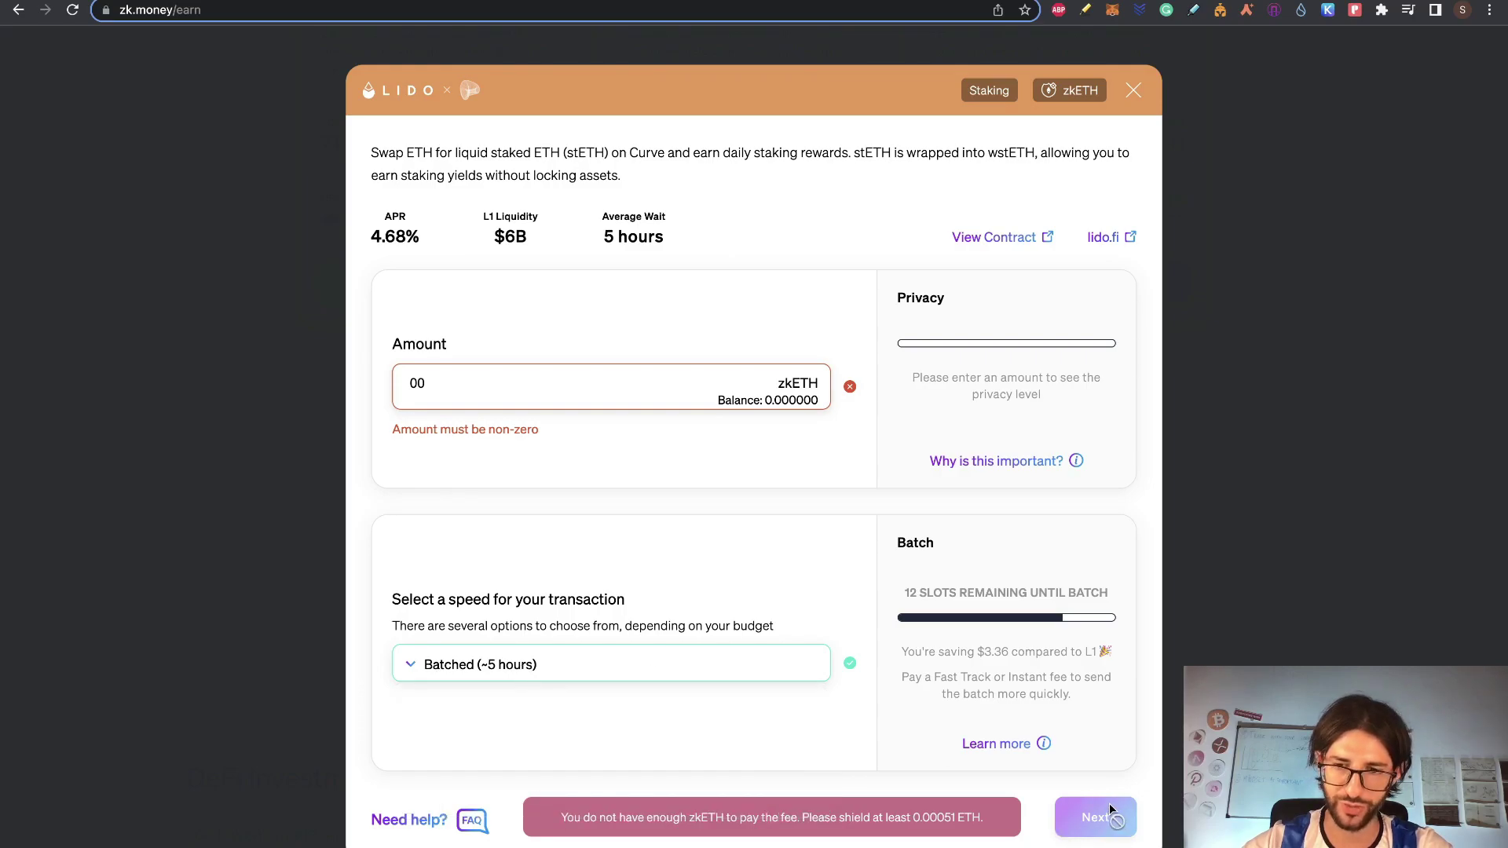
left_click(1133, 93)
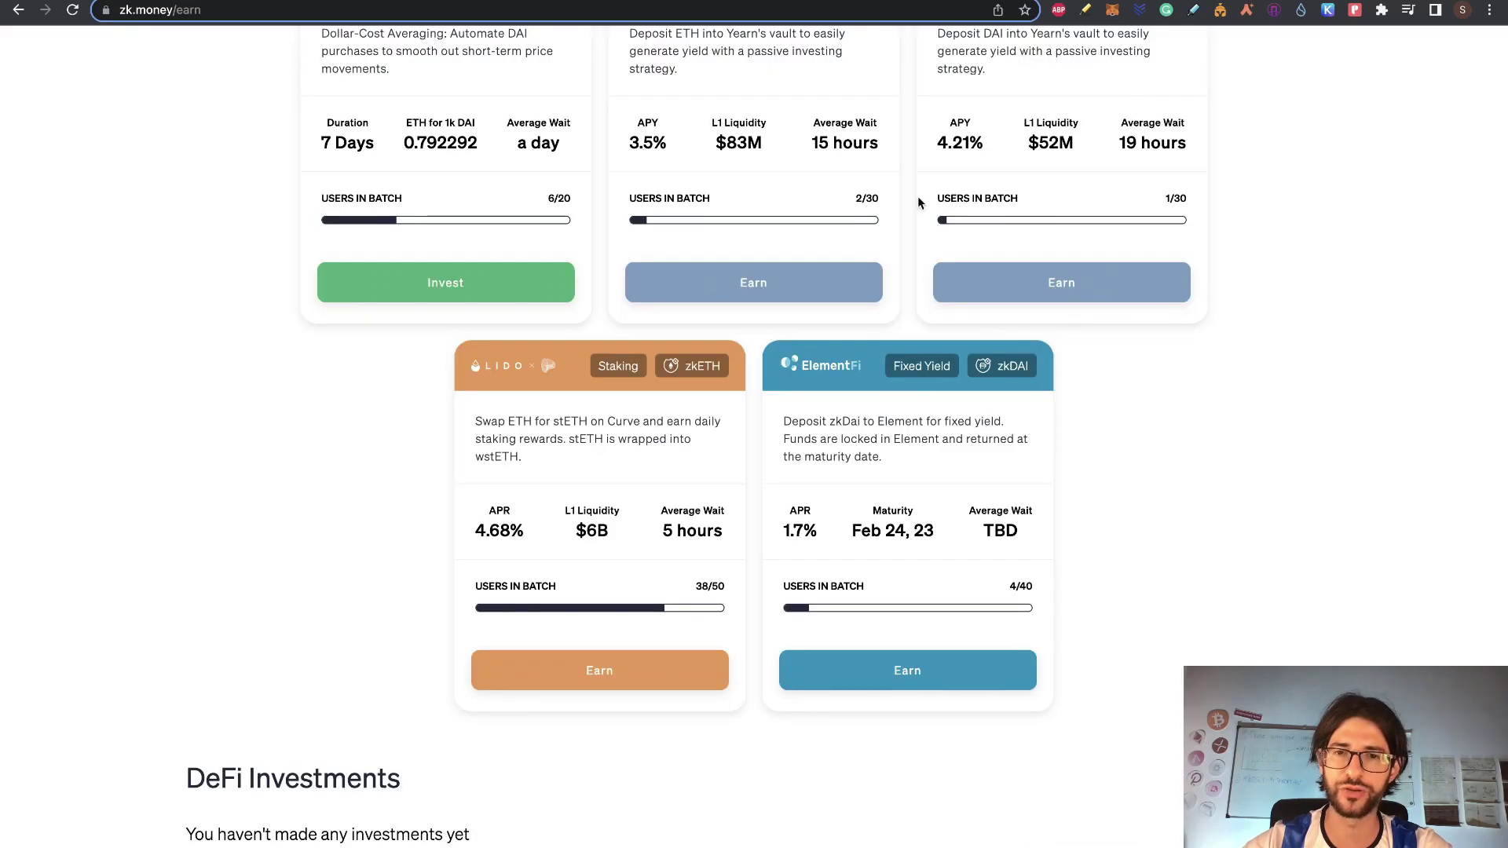
Leave the Earn opportunities, look in on the Trade section and open the Wallet overview
scroll(1086, 416, "up", 5)
scroll(1366, 444, "up", 8)
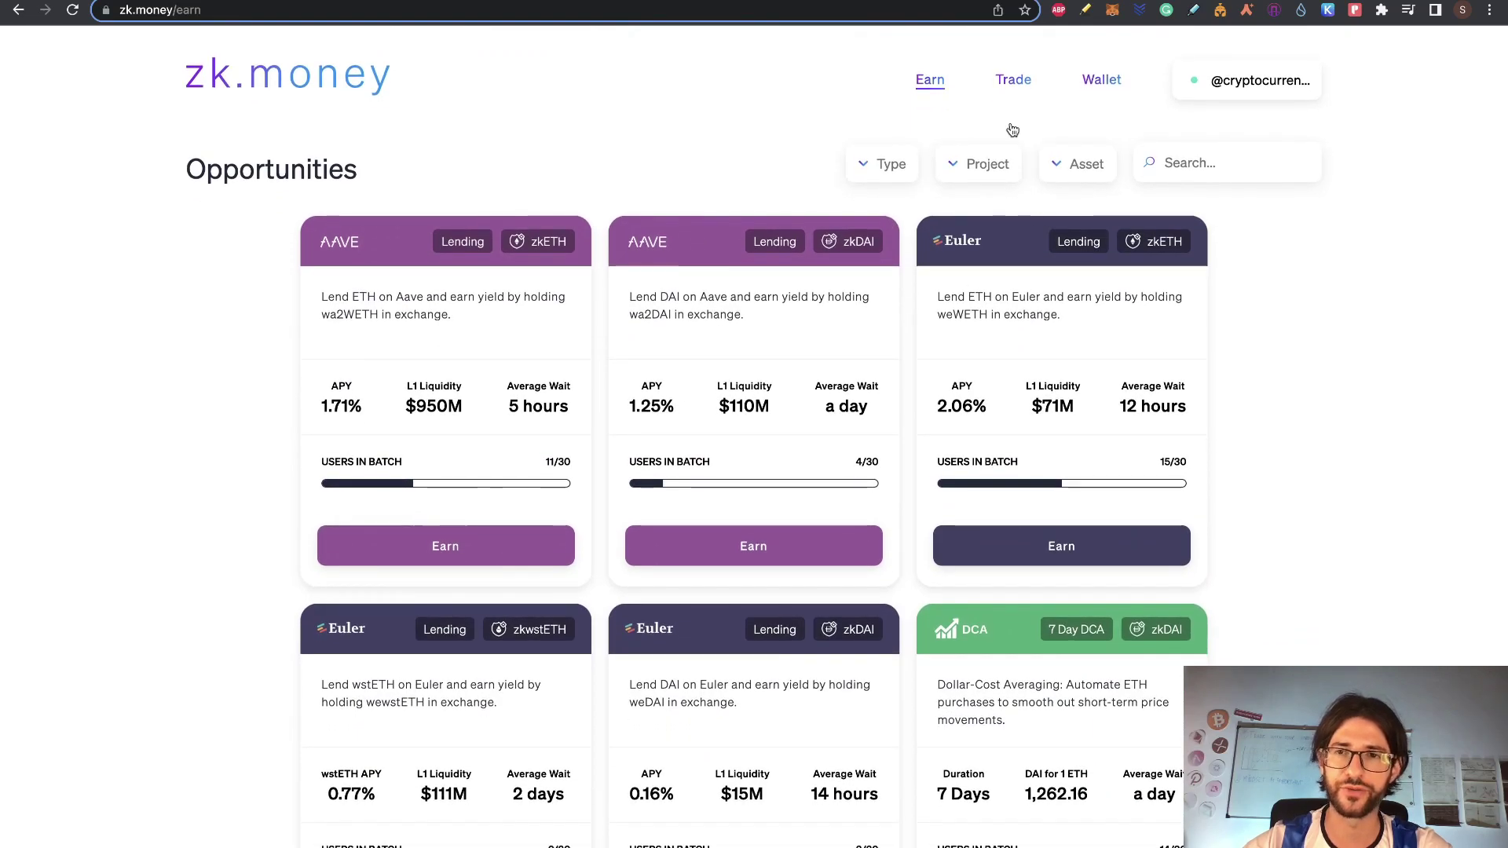
left_click(1013, 81)
left_click(1099, 83)
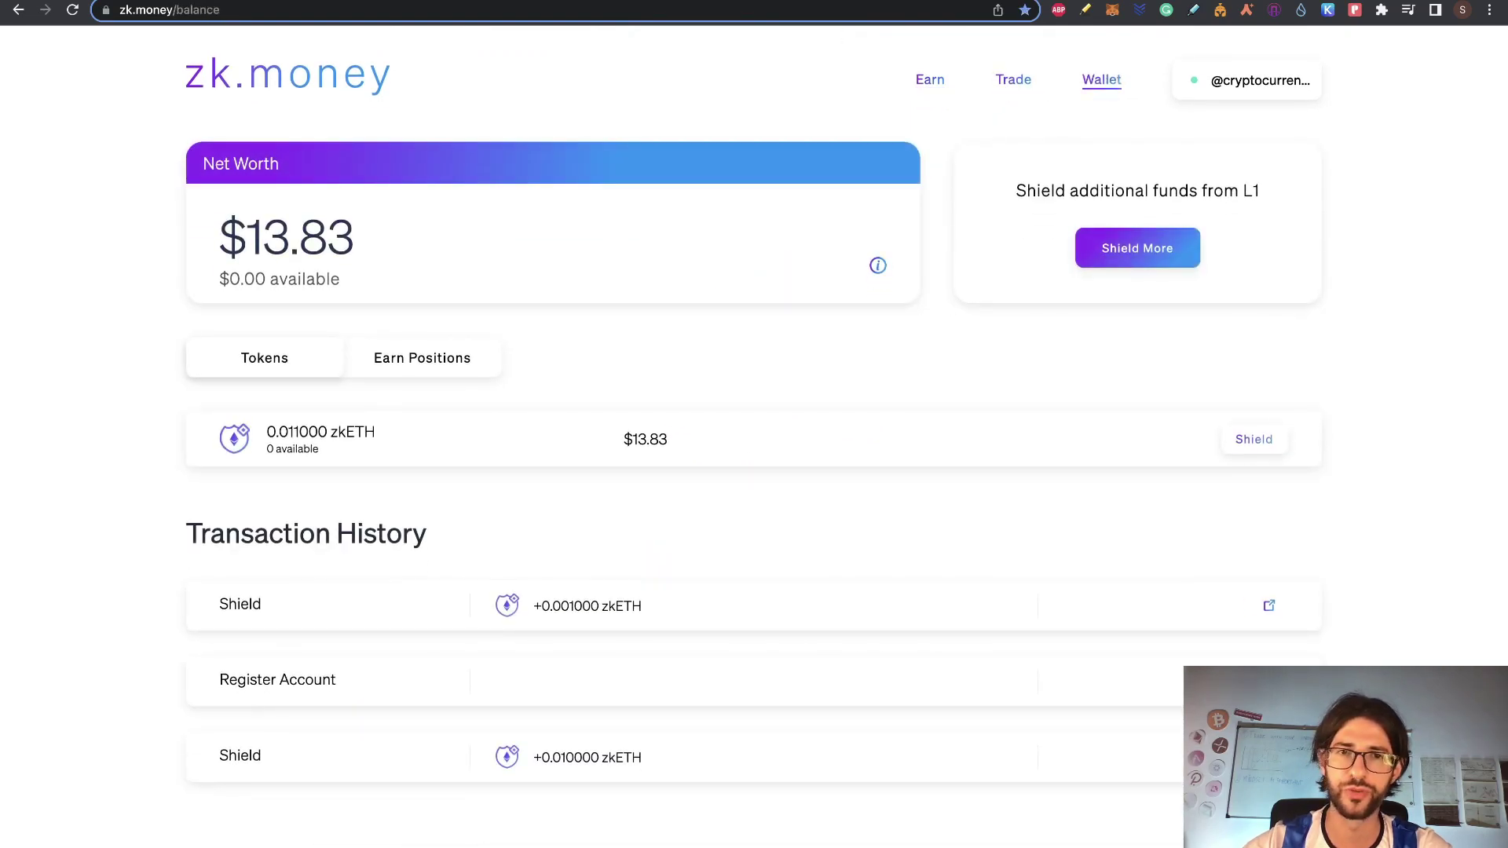
Switch to the Airdrops spreadsheet and review the Aztec Network instructions and project criteria, comparing them with the zk.money wallet
key("ctrl+shift+Tab")
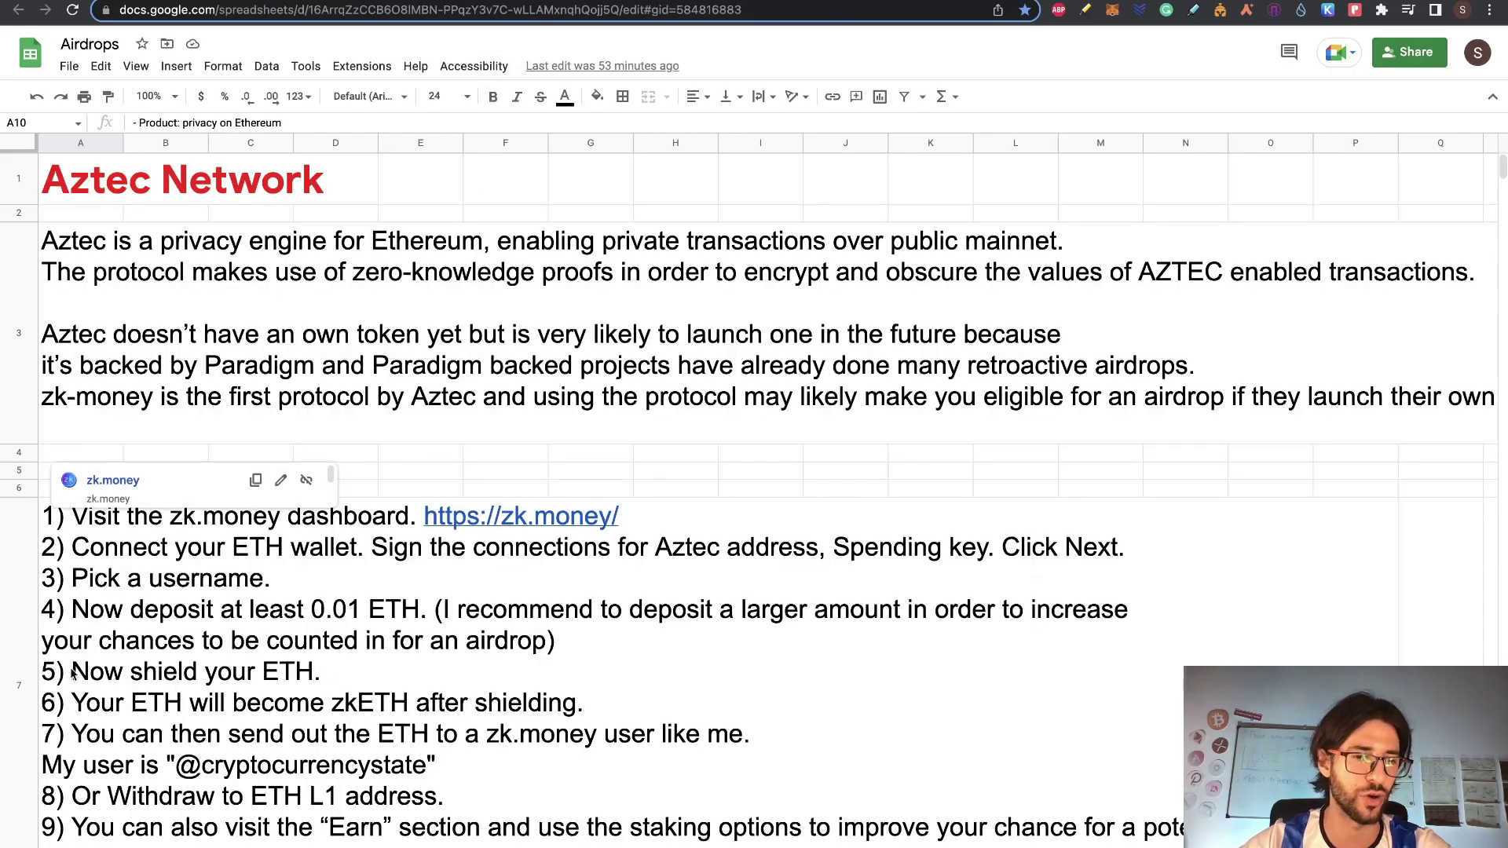
left_click(90, 707)
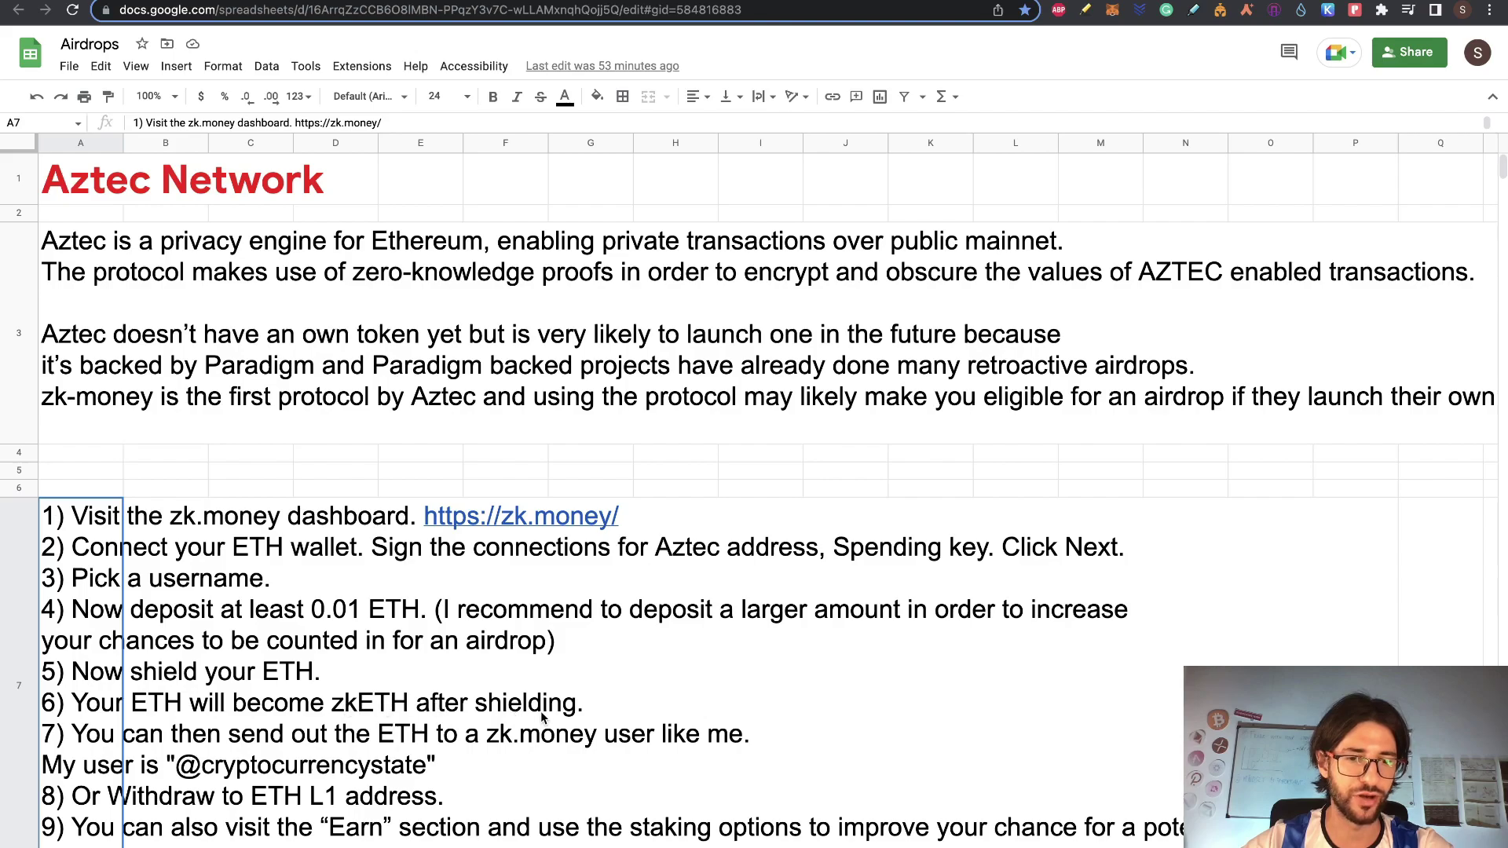
left_click(315, 707)
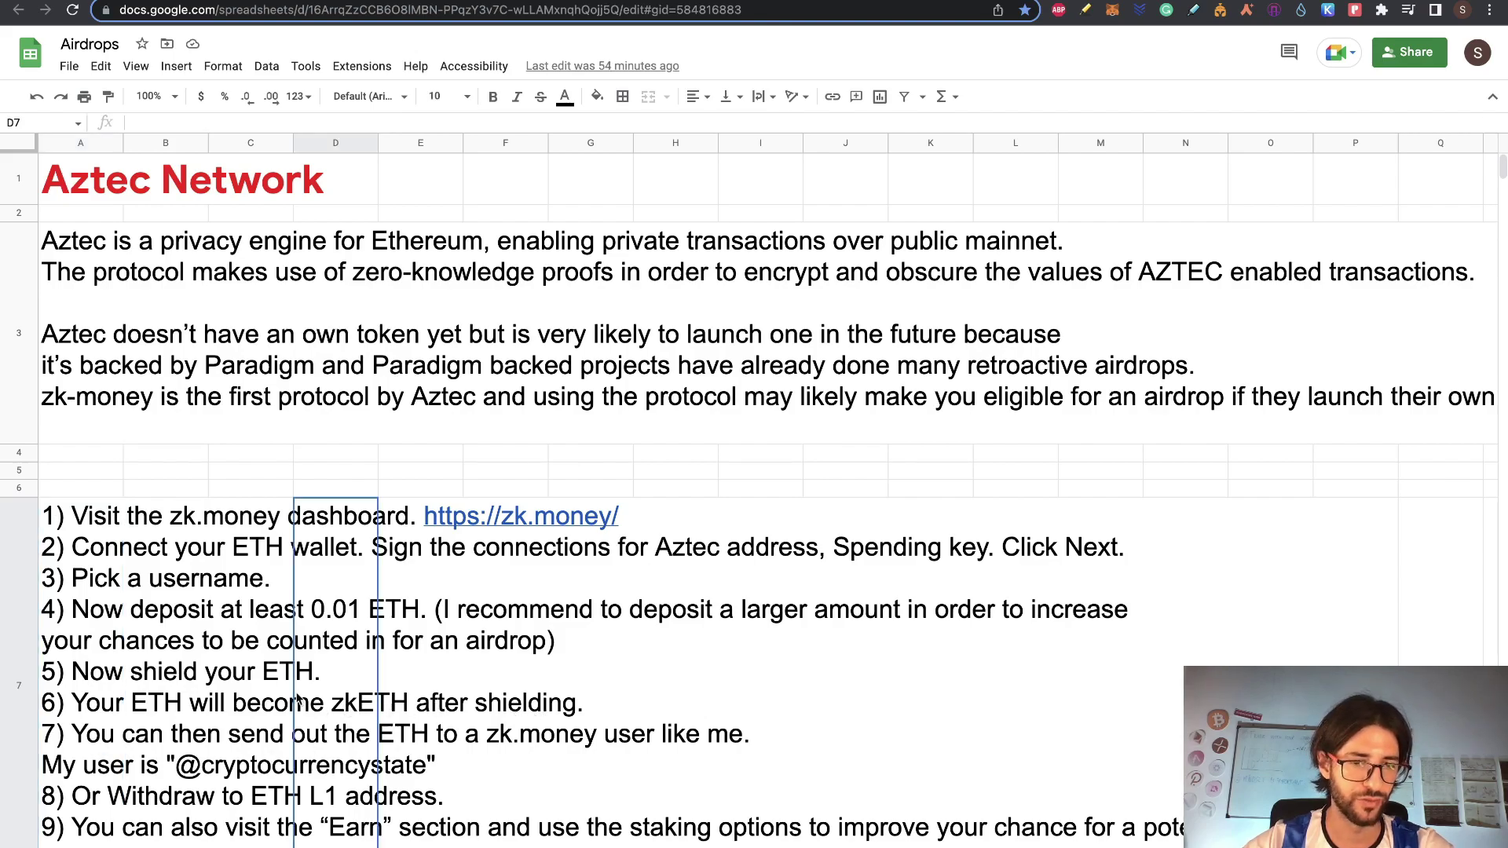
left_click(85, 742)
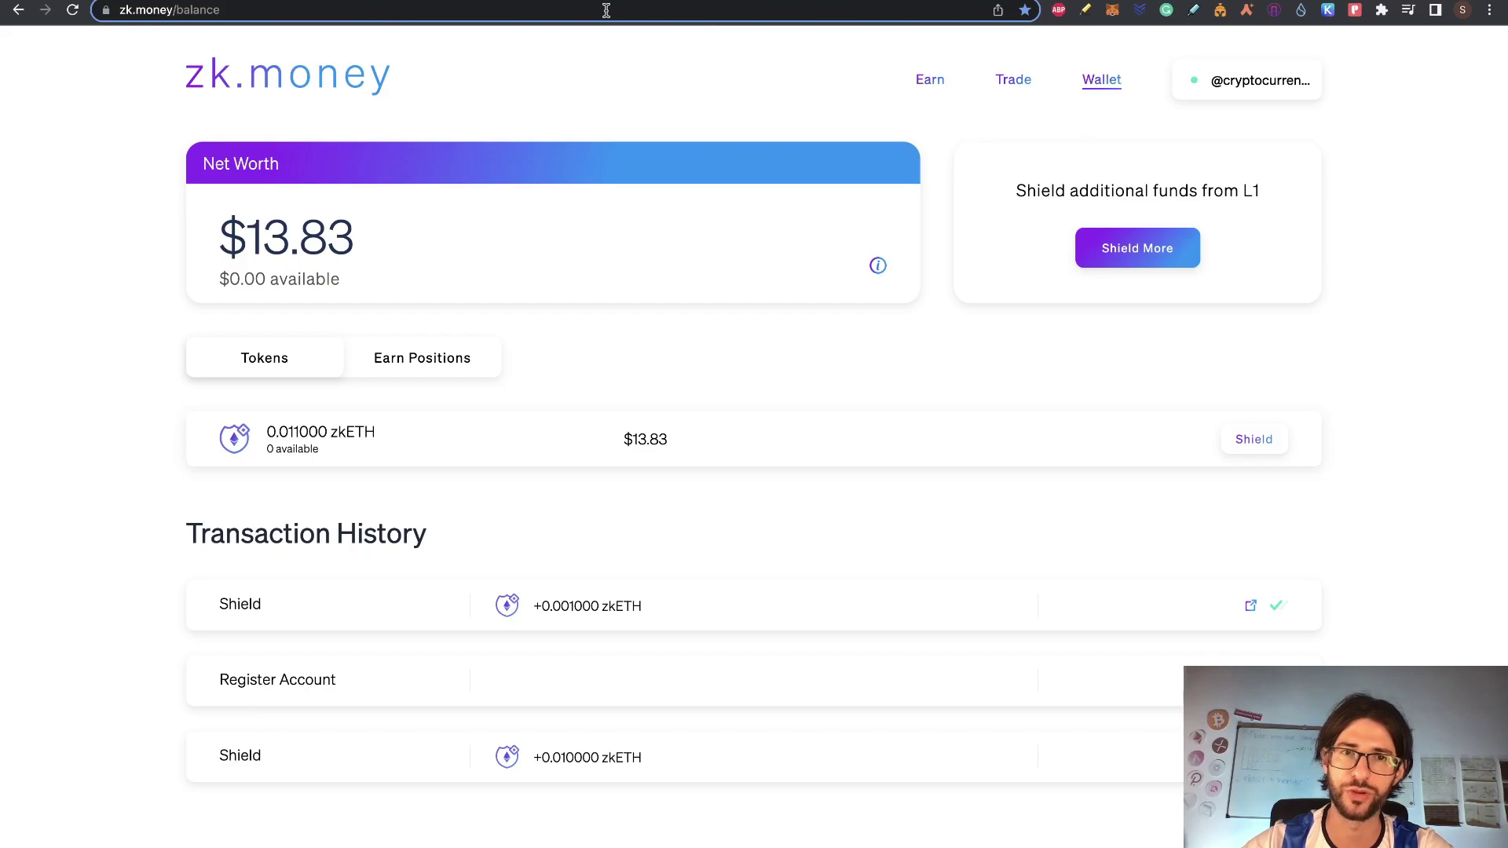
left_click(558, 1)
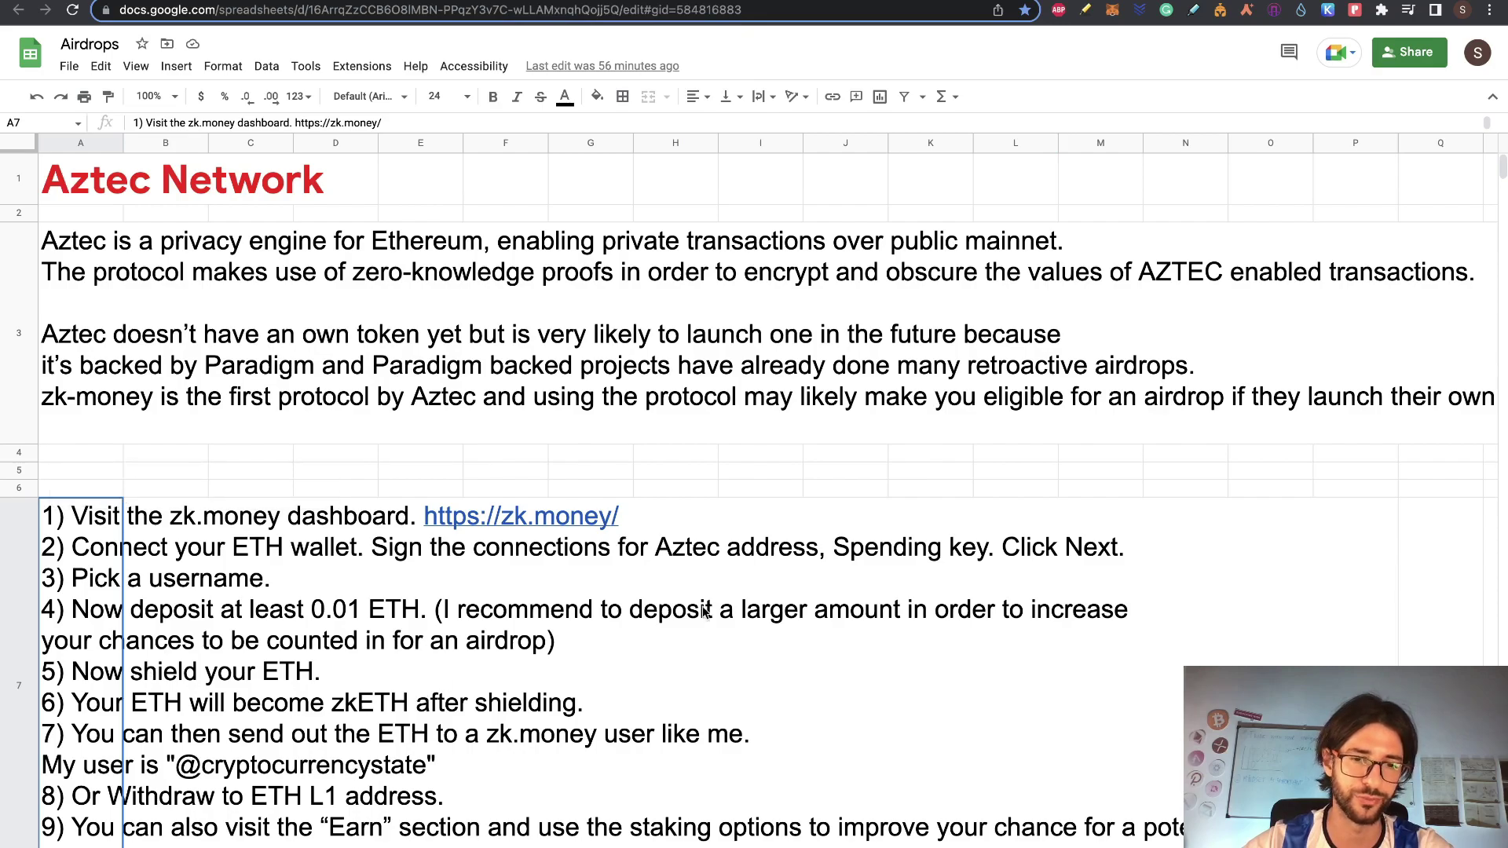
scroll(704, 611, "down", 5)
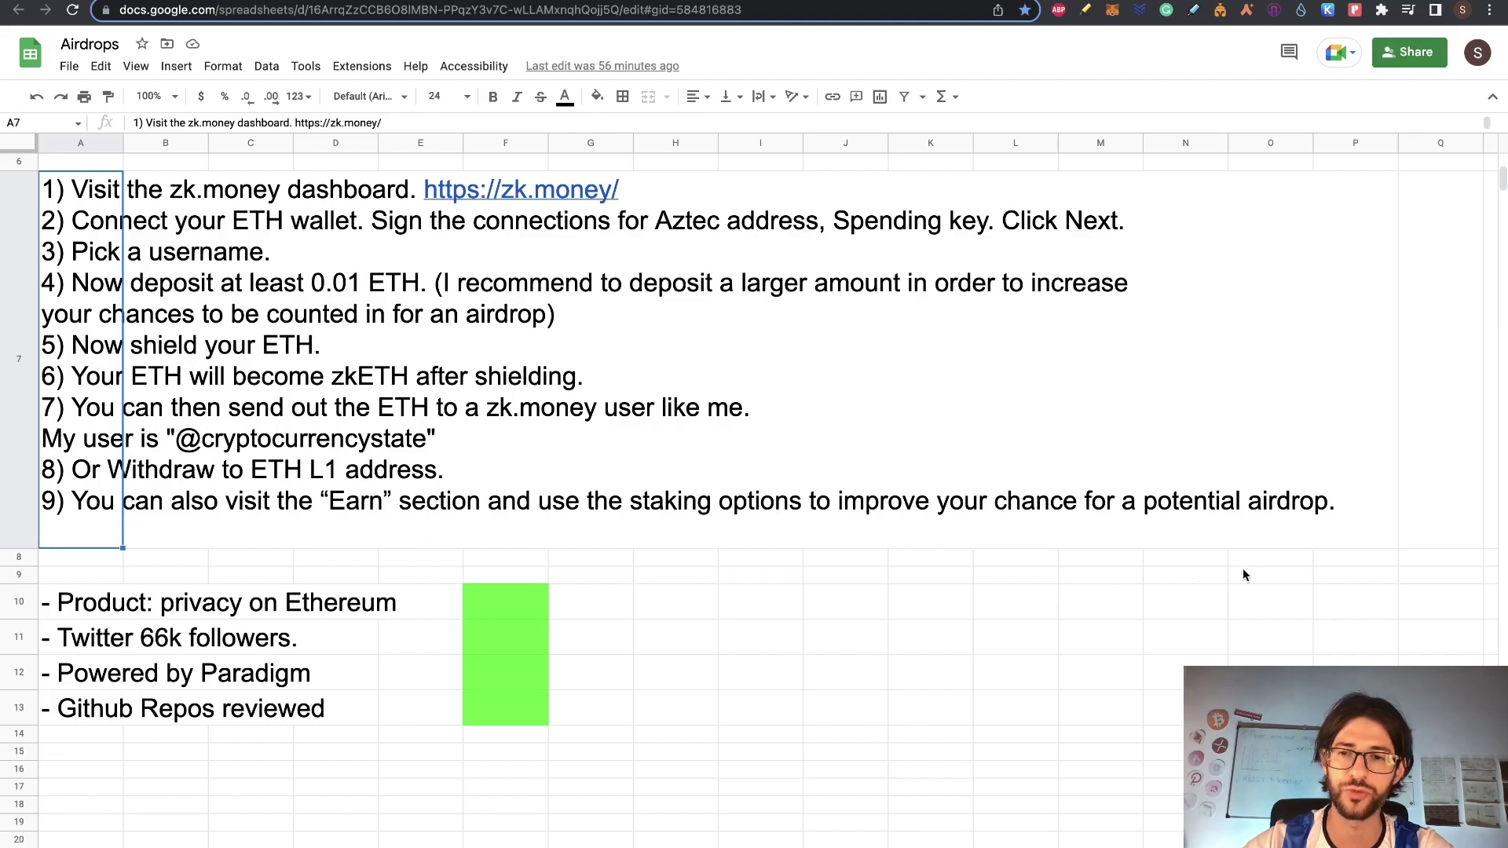
scroll(966, 618, "up", 5)
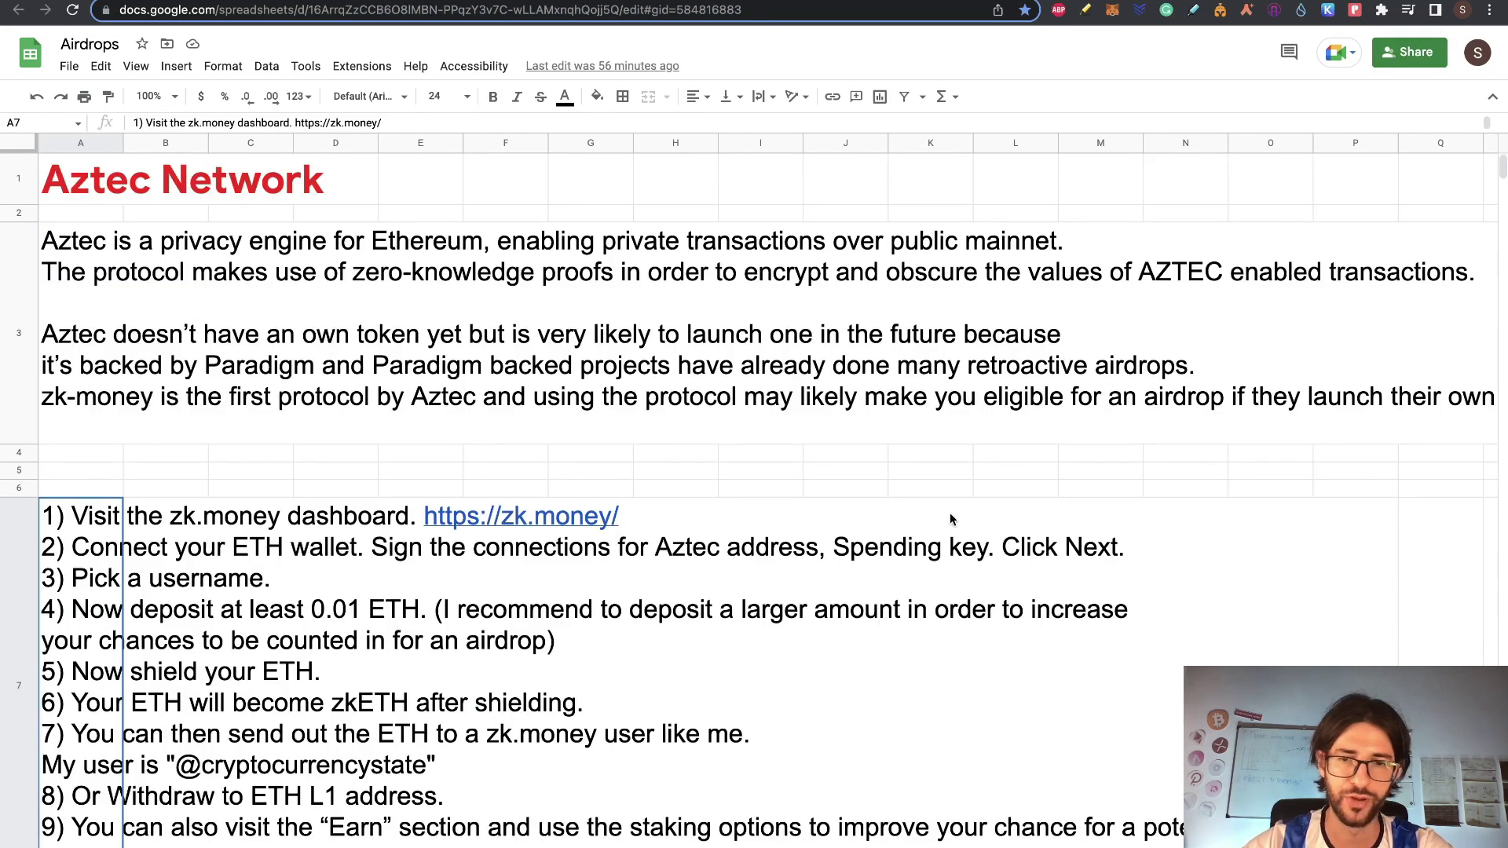
left_click(971, 471)
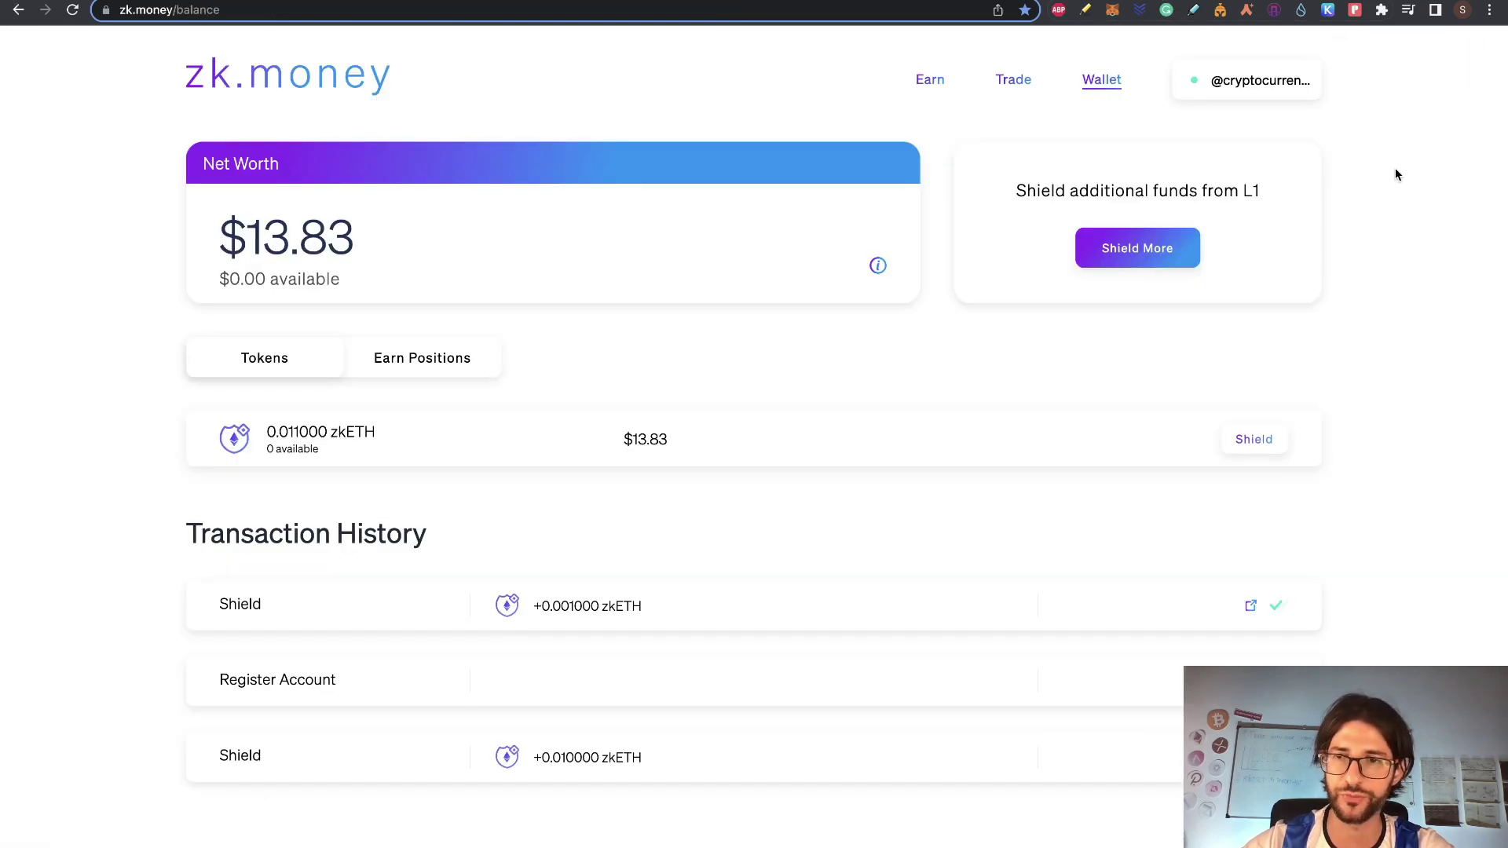
Check the zk.money Trade page, then look over Aztec's Medium blog, the Alpha Insiders Twitter thread and the AztecProtocol GitHub repositories
left_click(1017, 82)
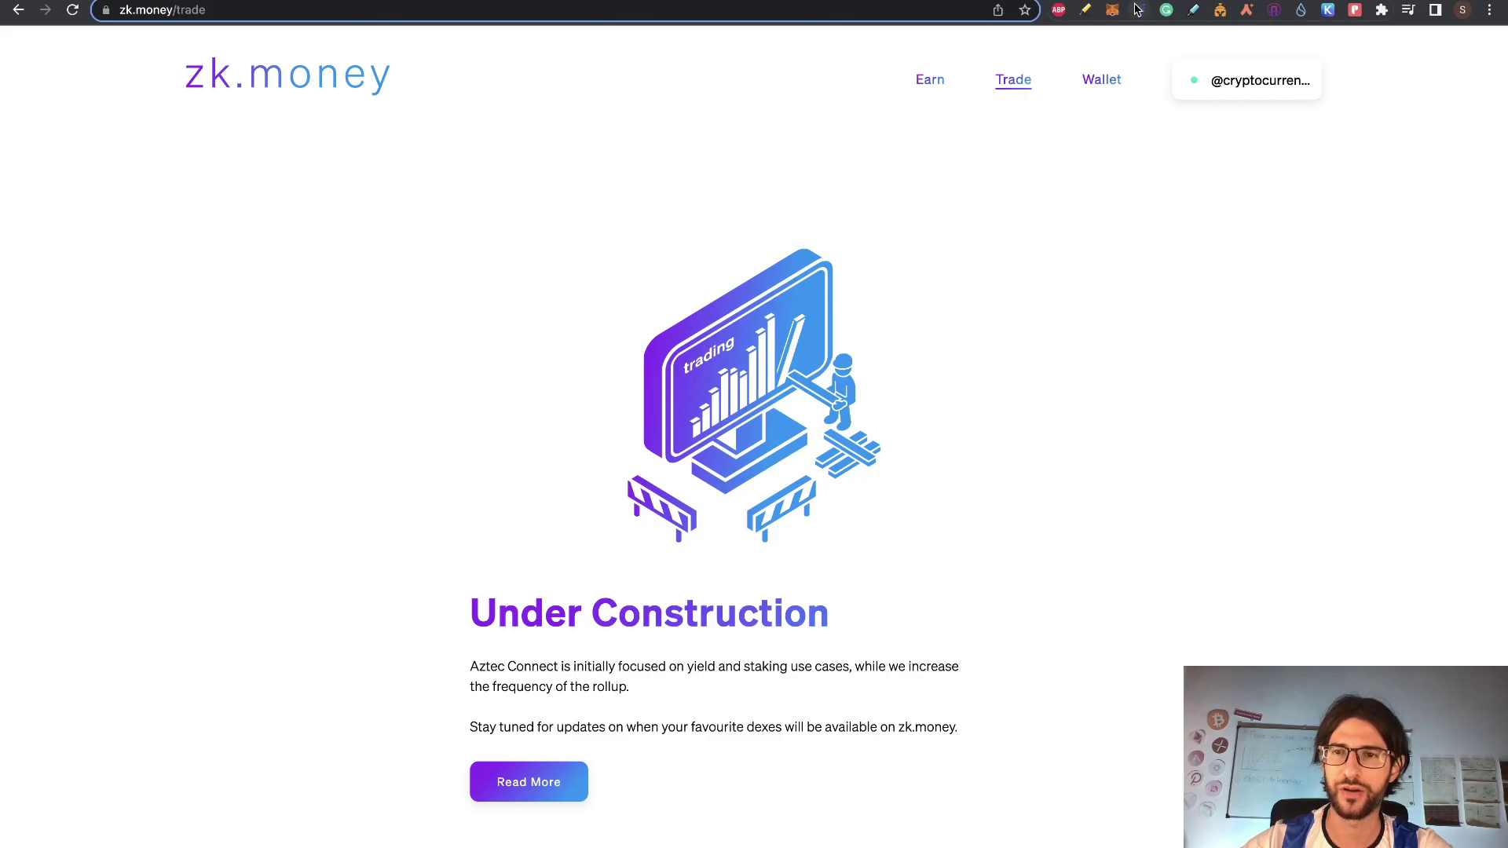
left_click(1229, 6)
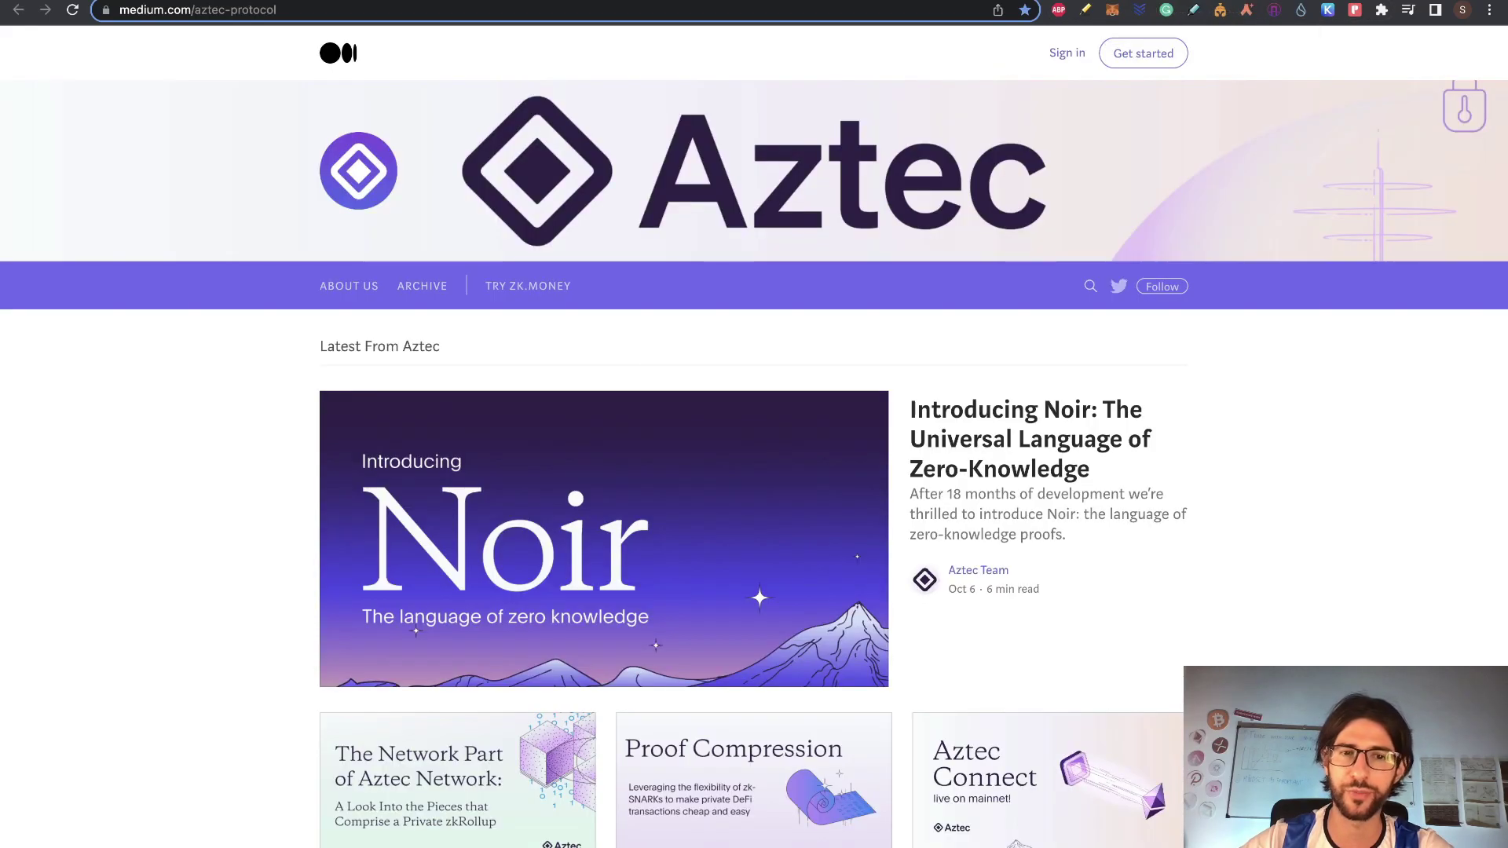
key("ctrl+Tab")
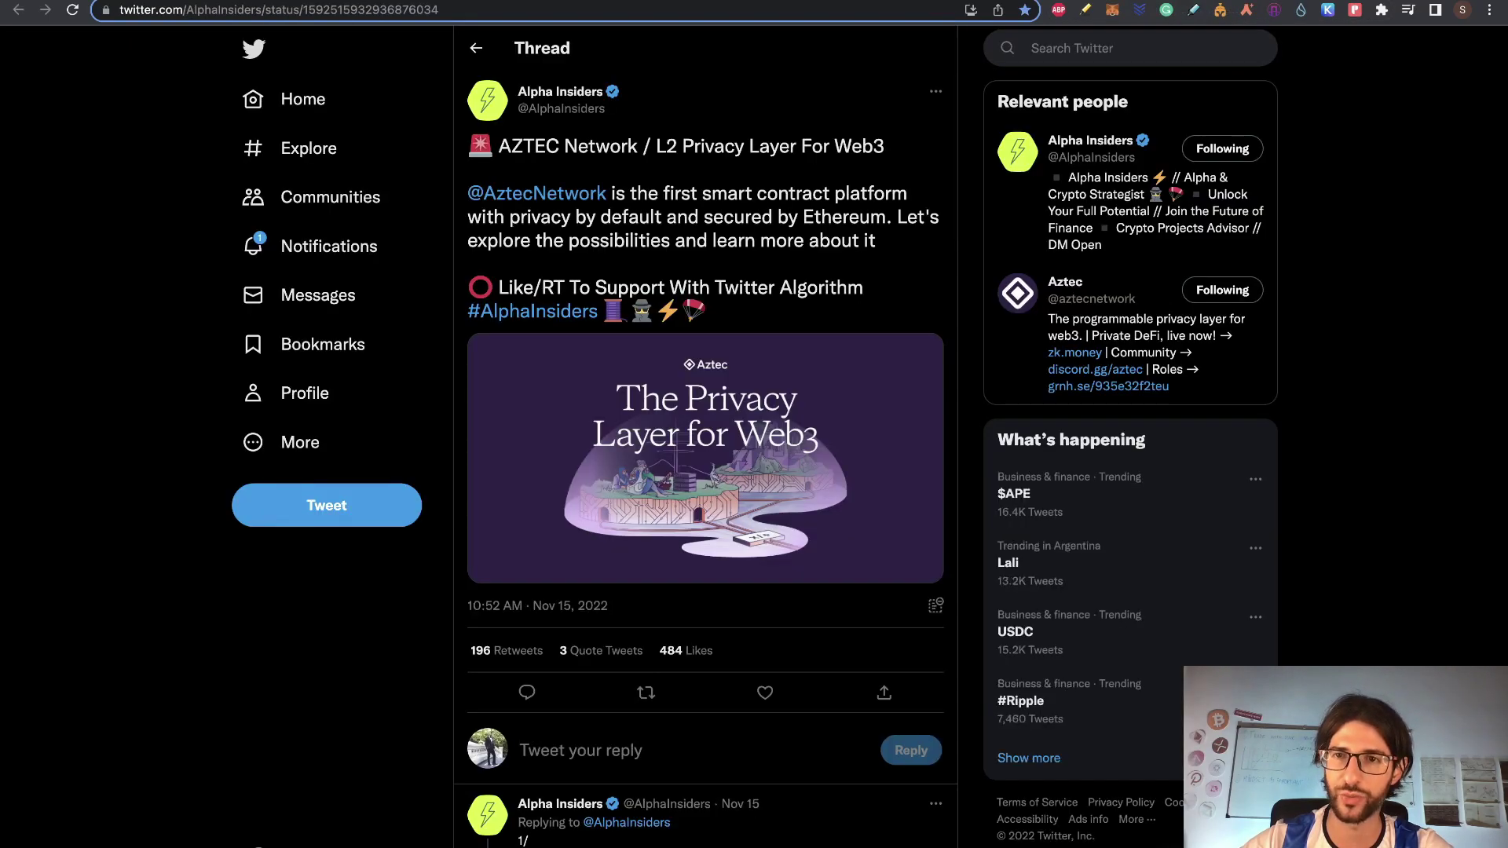
key("ctrl+Tab")
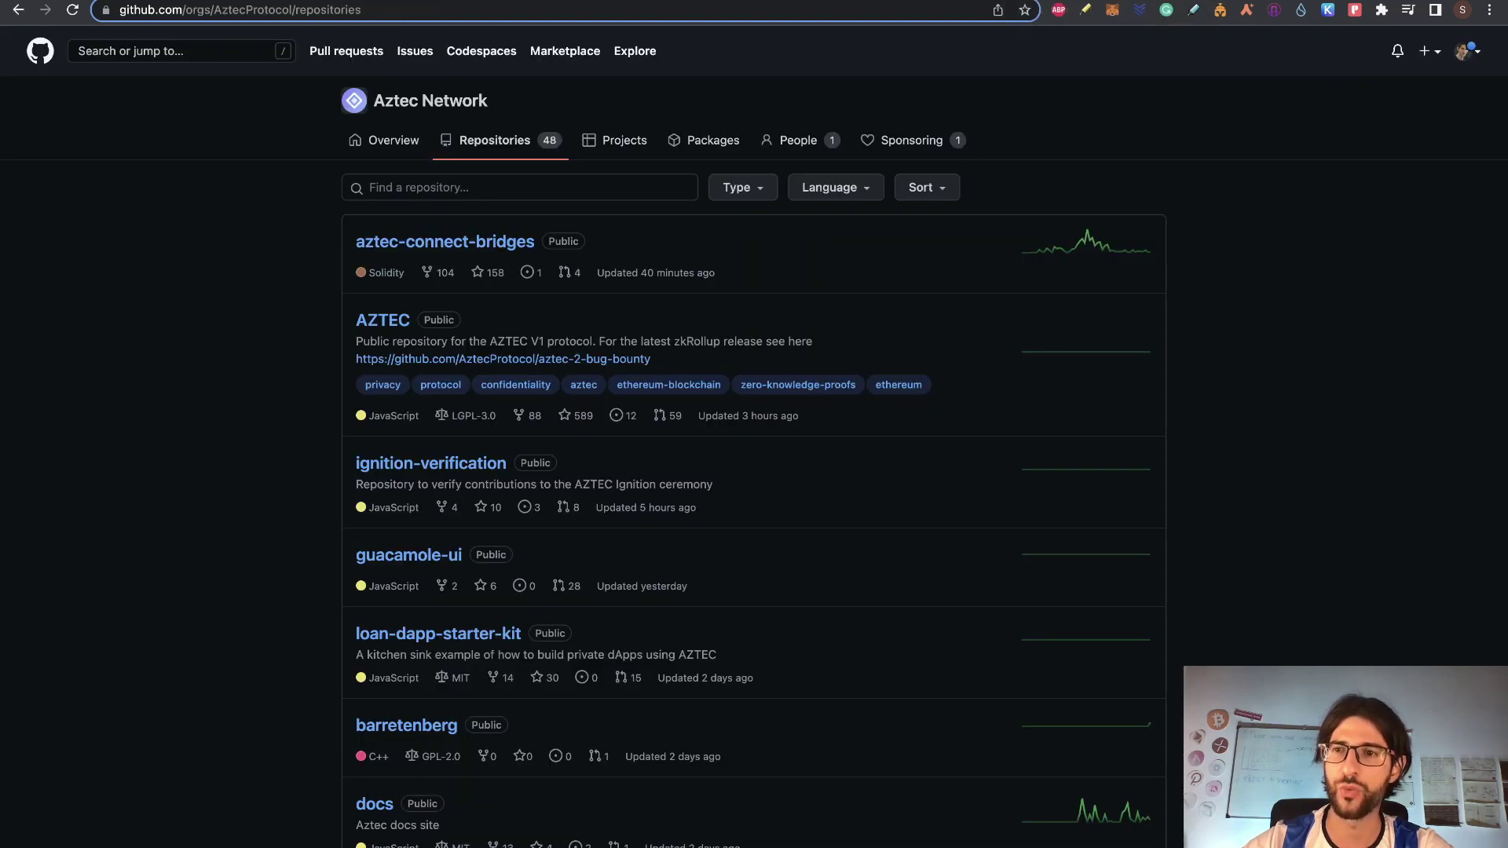
Return to the zk.money Wallet page and check the zkETH balance and transaction history
key("ctrl+Tab")
left_click(1100, 79)
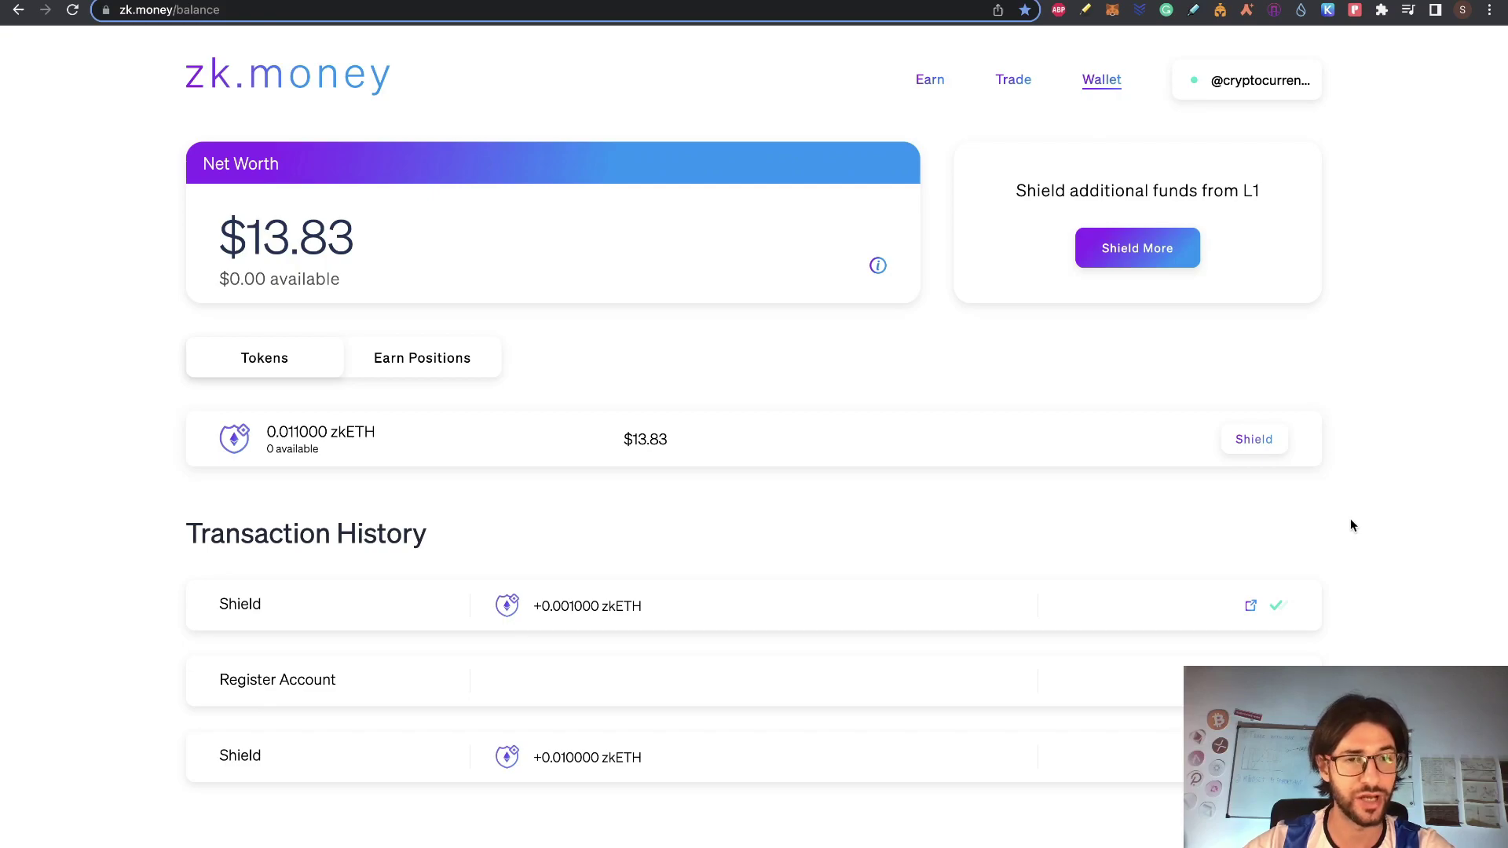
scroll(1350, 521, "down", 2)
scroll(1351, 521, "up", 2)
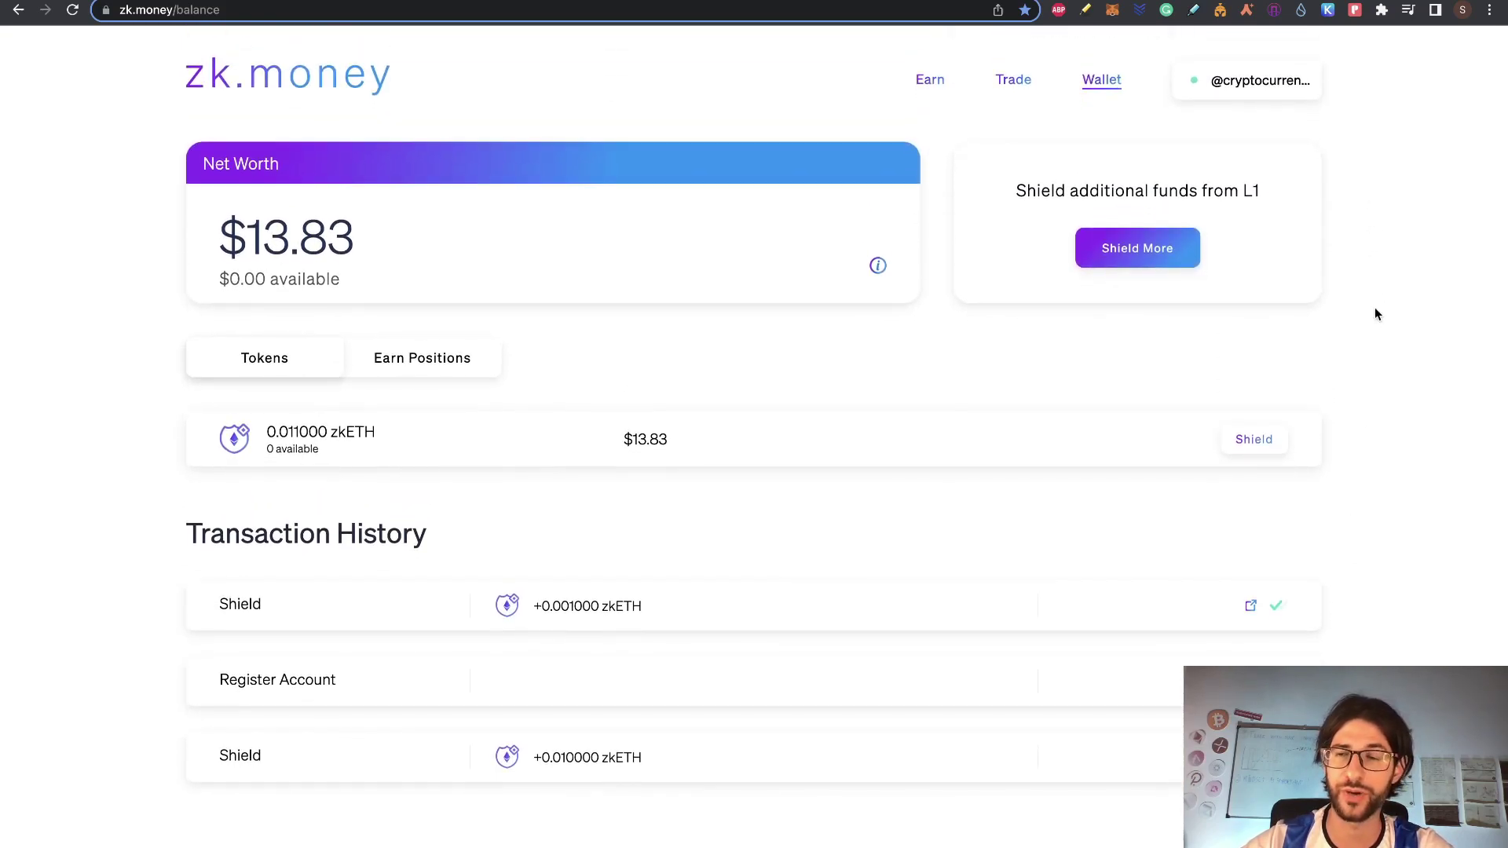
Look through the Arbitrum, Optimism, ZkSync and Layer Zero entries in the Airdrop Organizer spreadsheet and return to the zk.money wallet
key("ctrl+Tab")
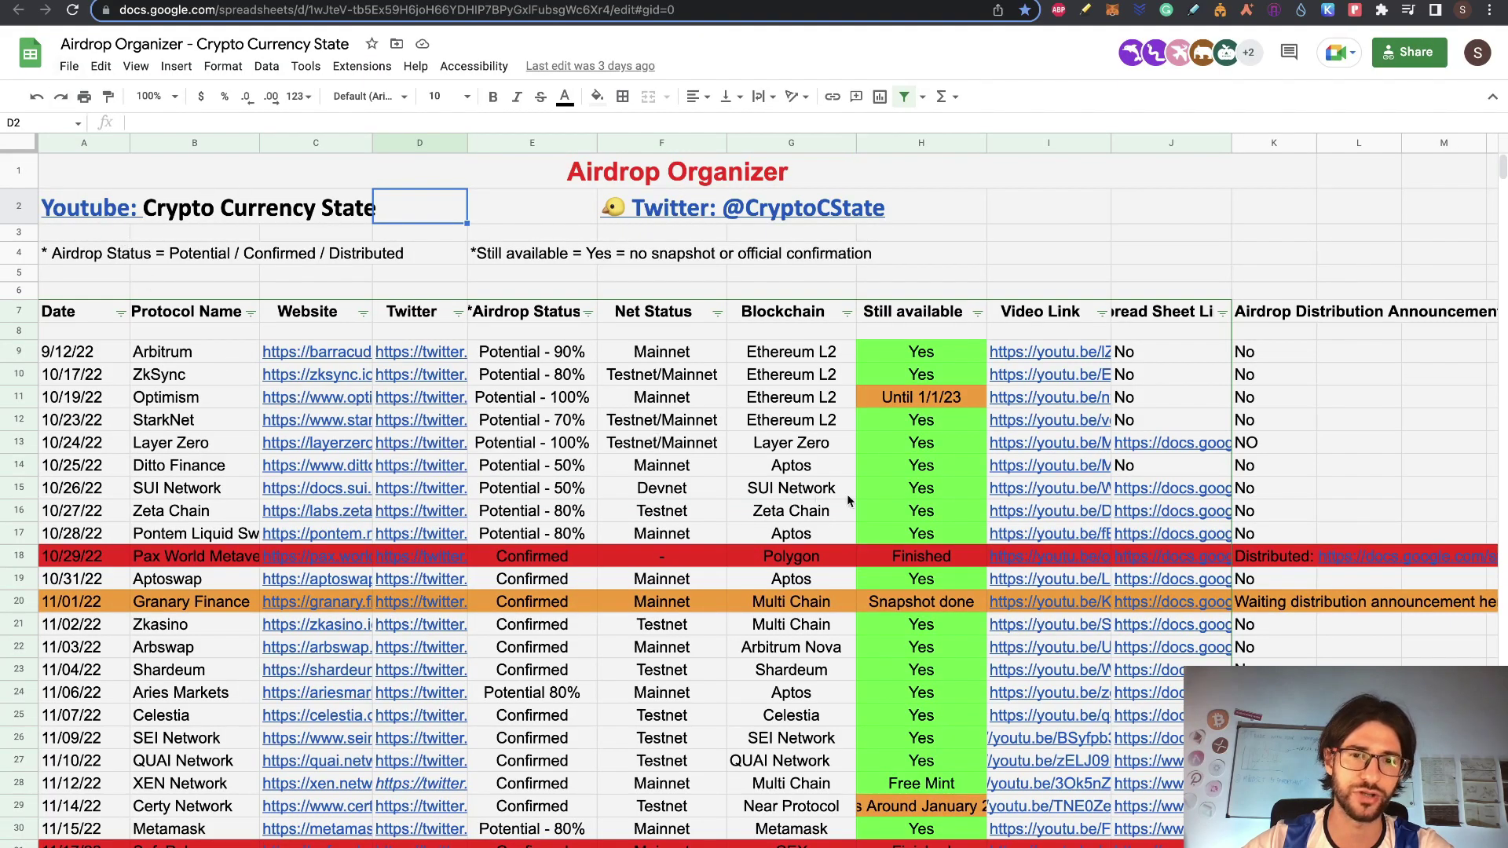
left_click(213, 358)
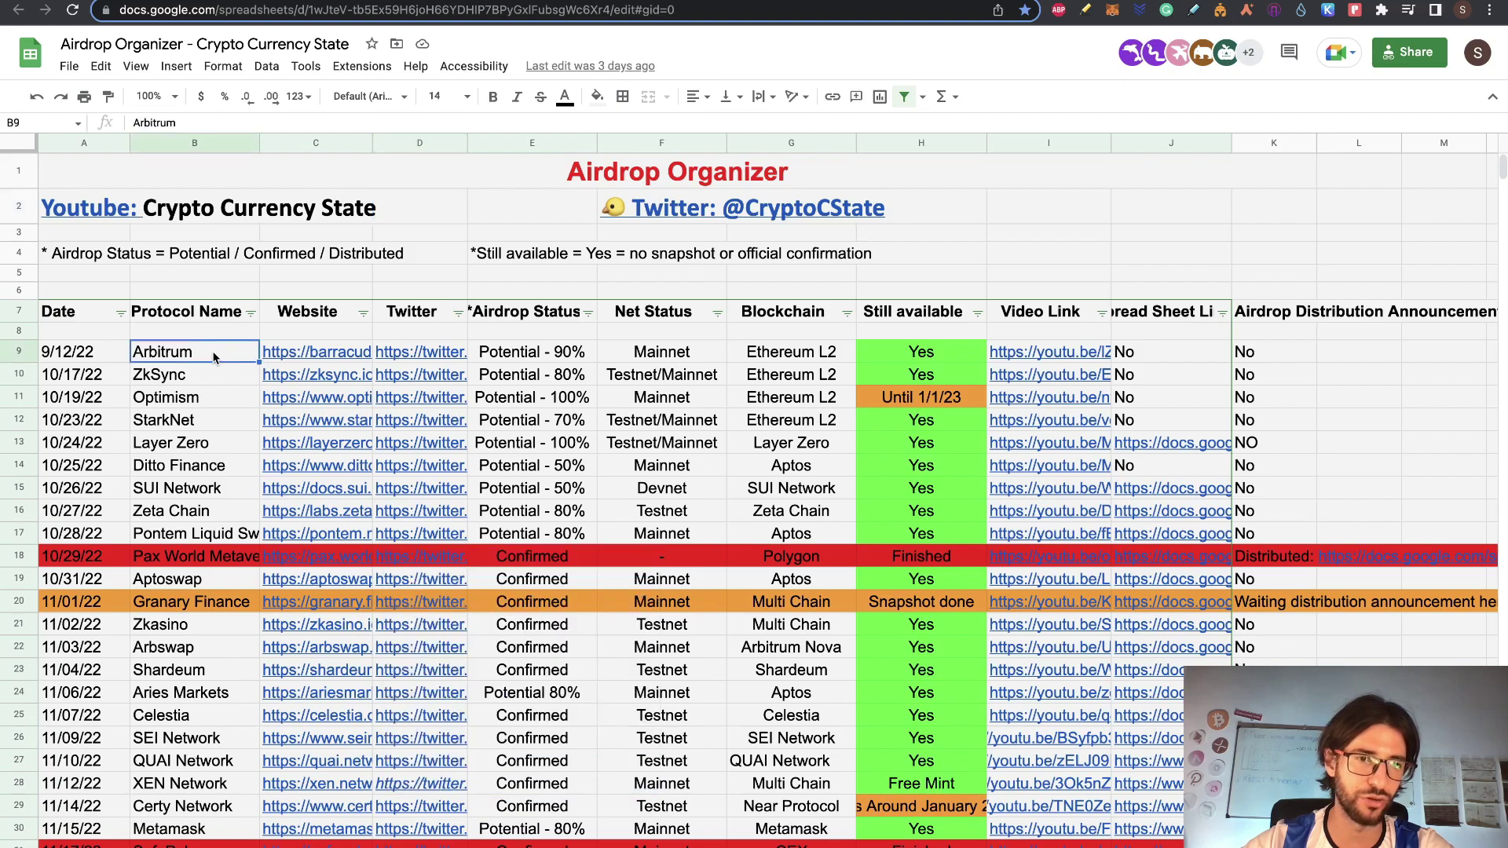
left_click(205, 398)
left_click(205, 374)
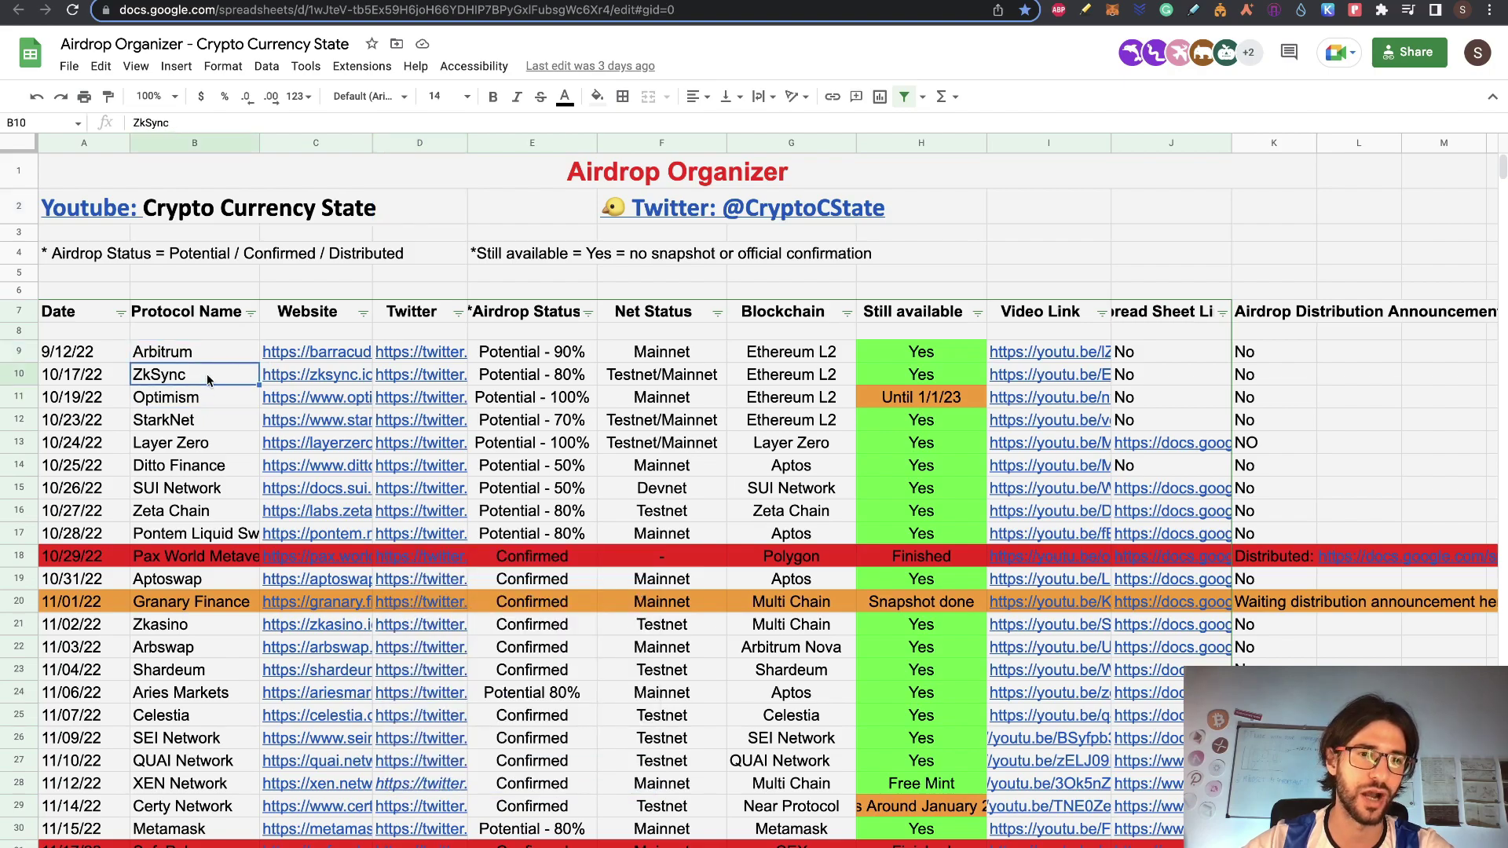
left_click(223, 446)
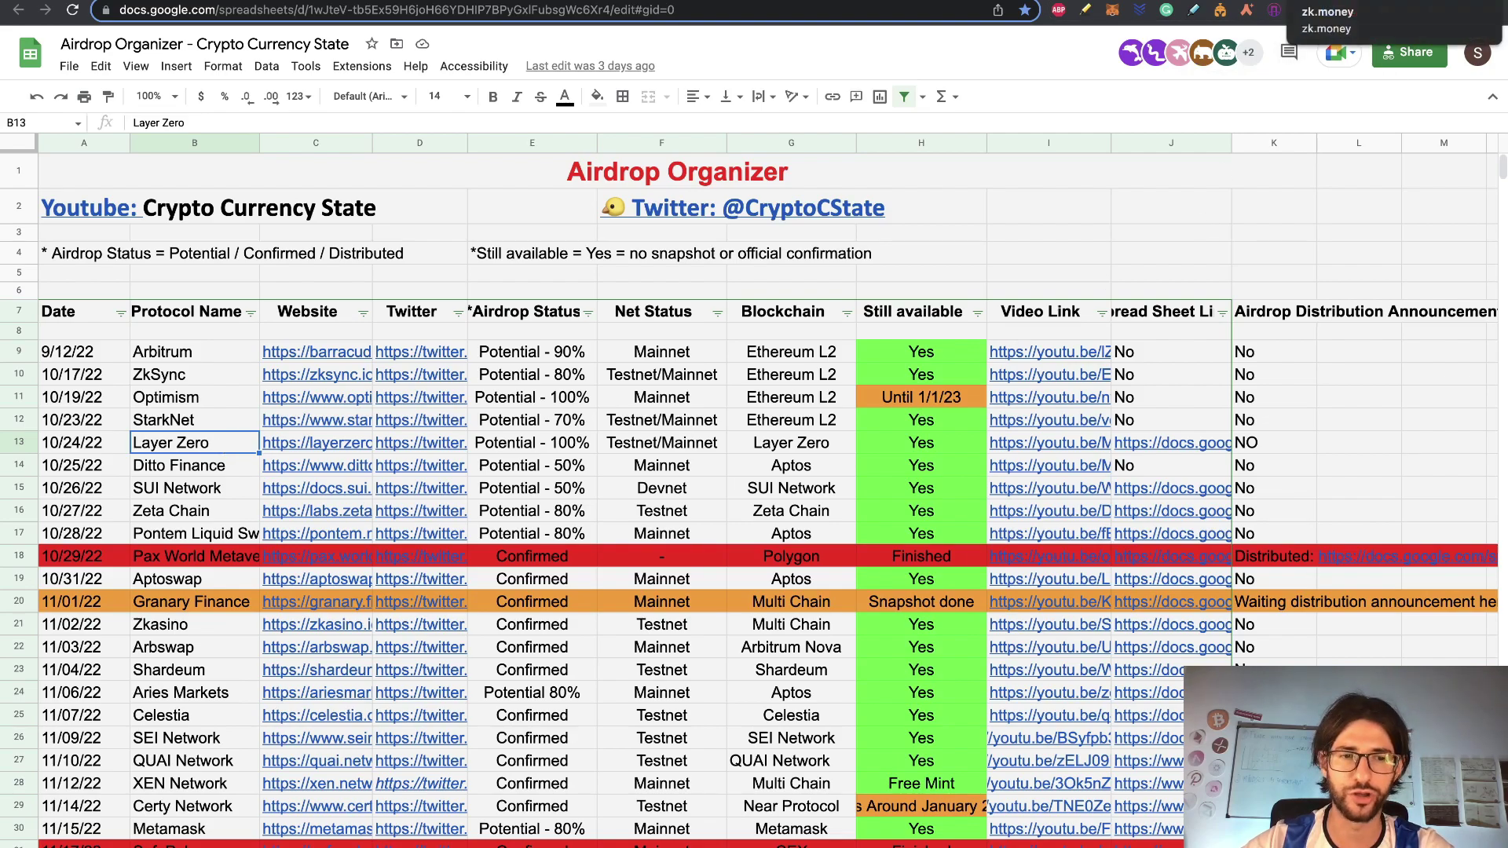
left_click(1333, 1)
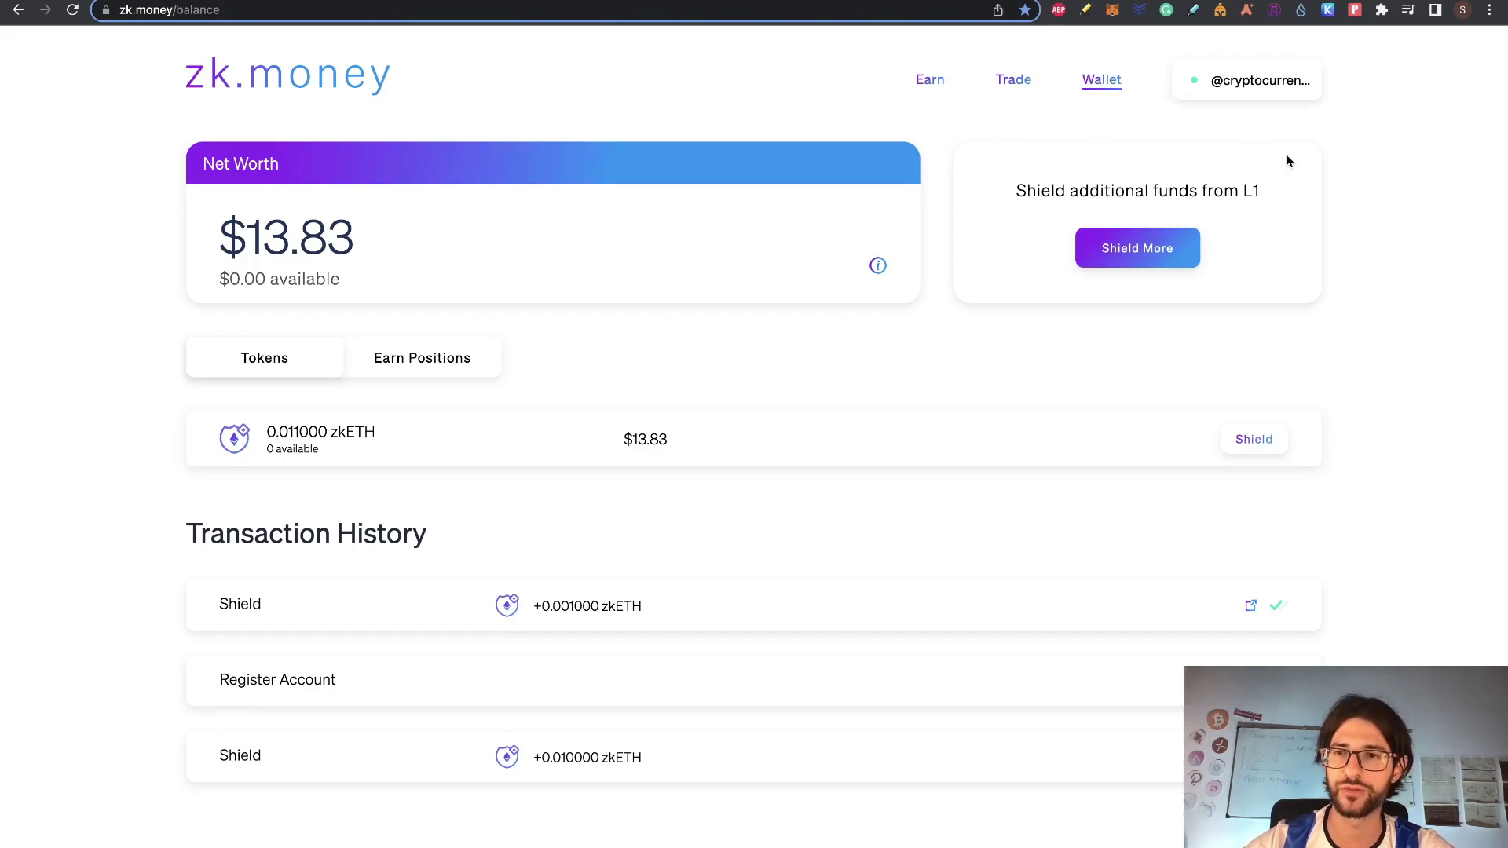
Reopen the Airdrops spreadsheet and go over the Aztec instructions for depositing, shielding, sending and staking ETH
left_click(668, 1)
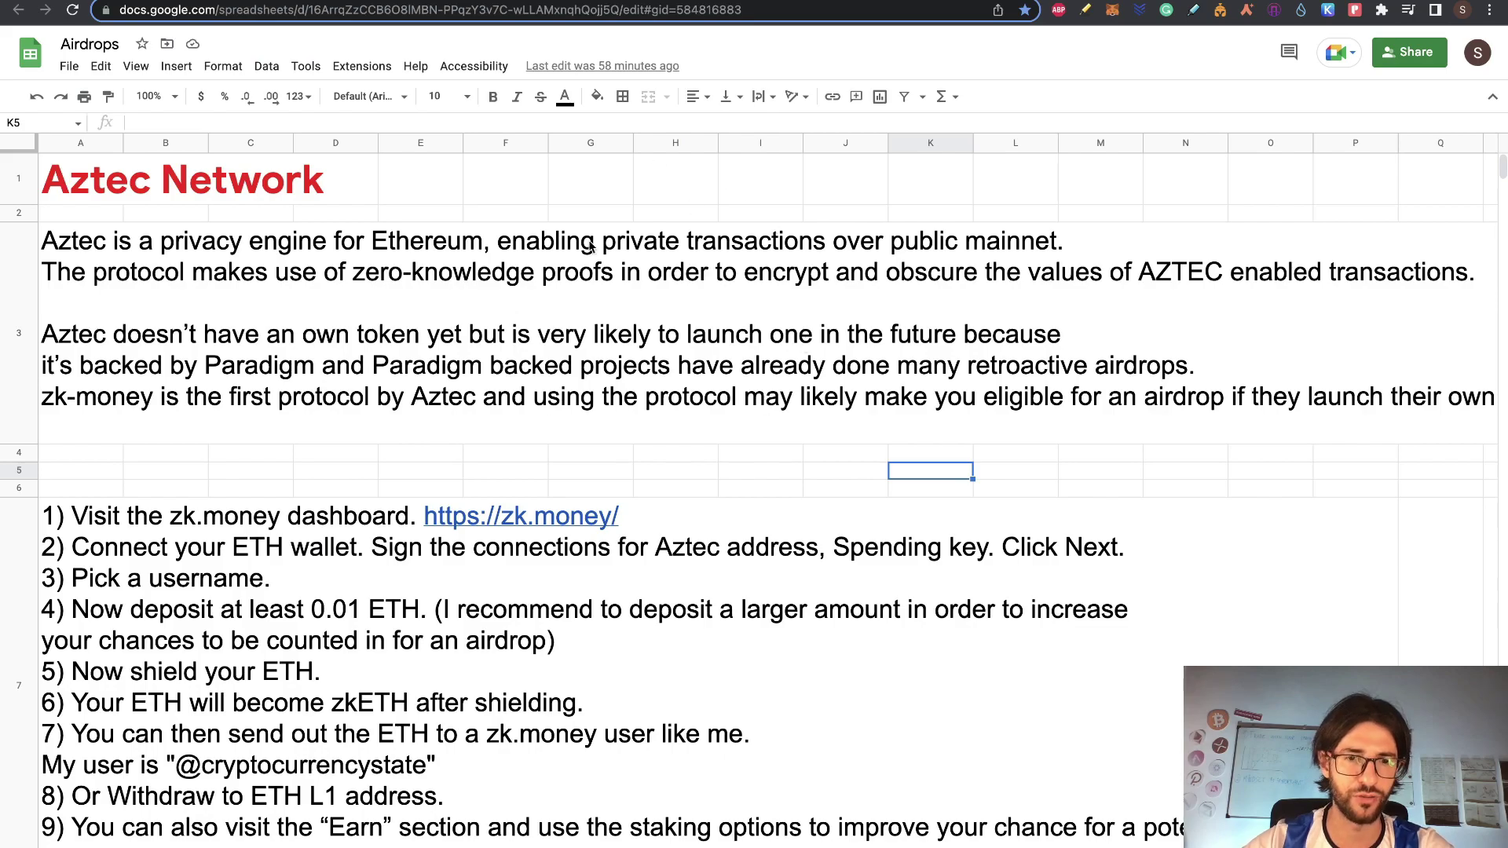
scroll(619, 361, "down", 5)
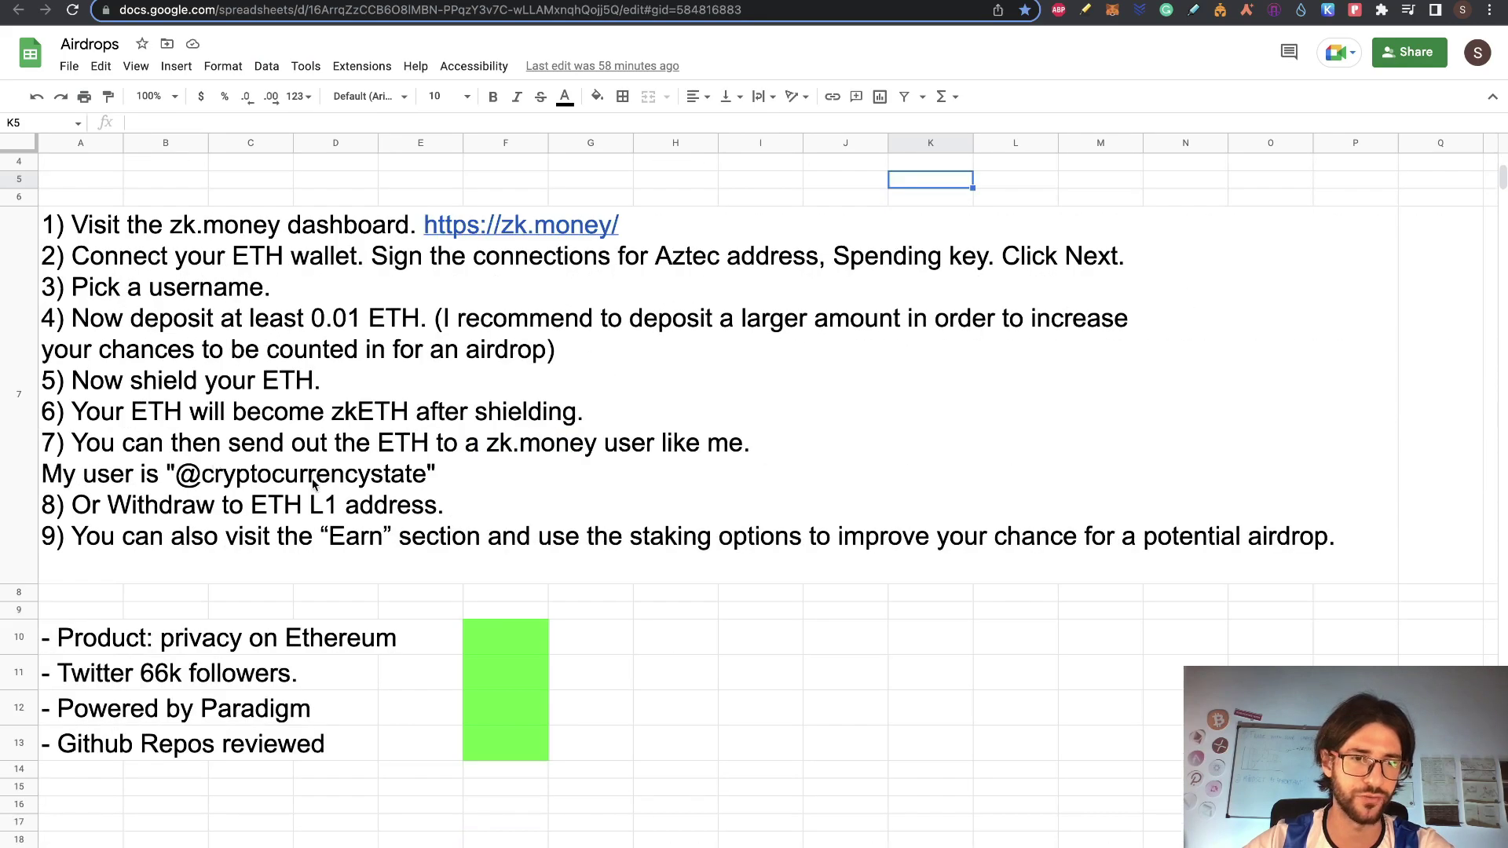
left_click(90, 481)
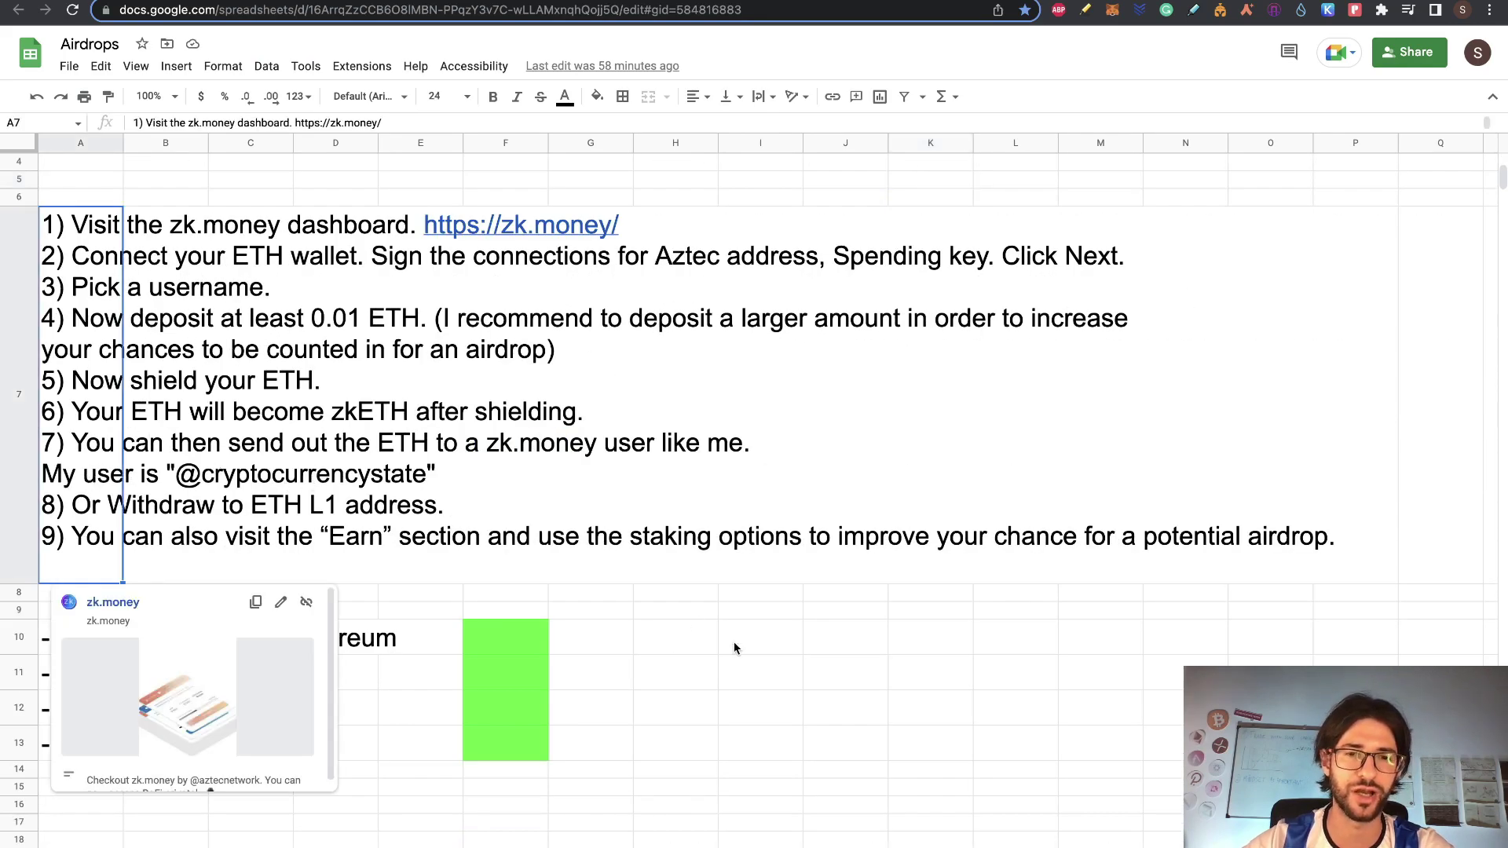
left_click(816, 637)
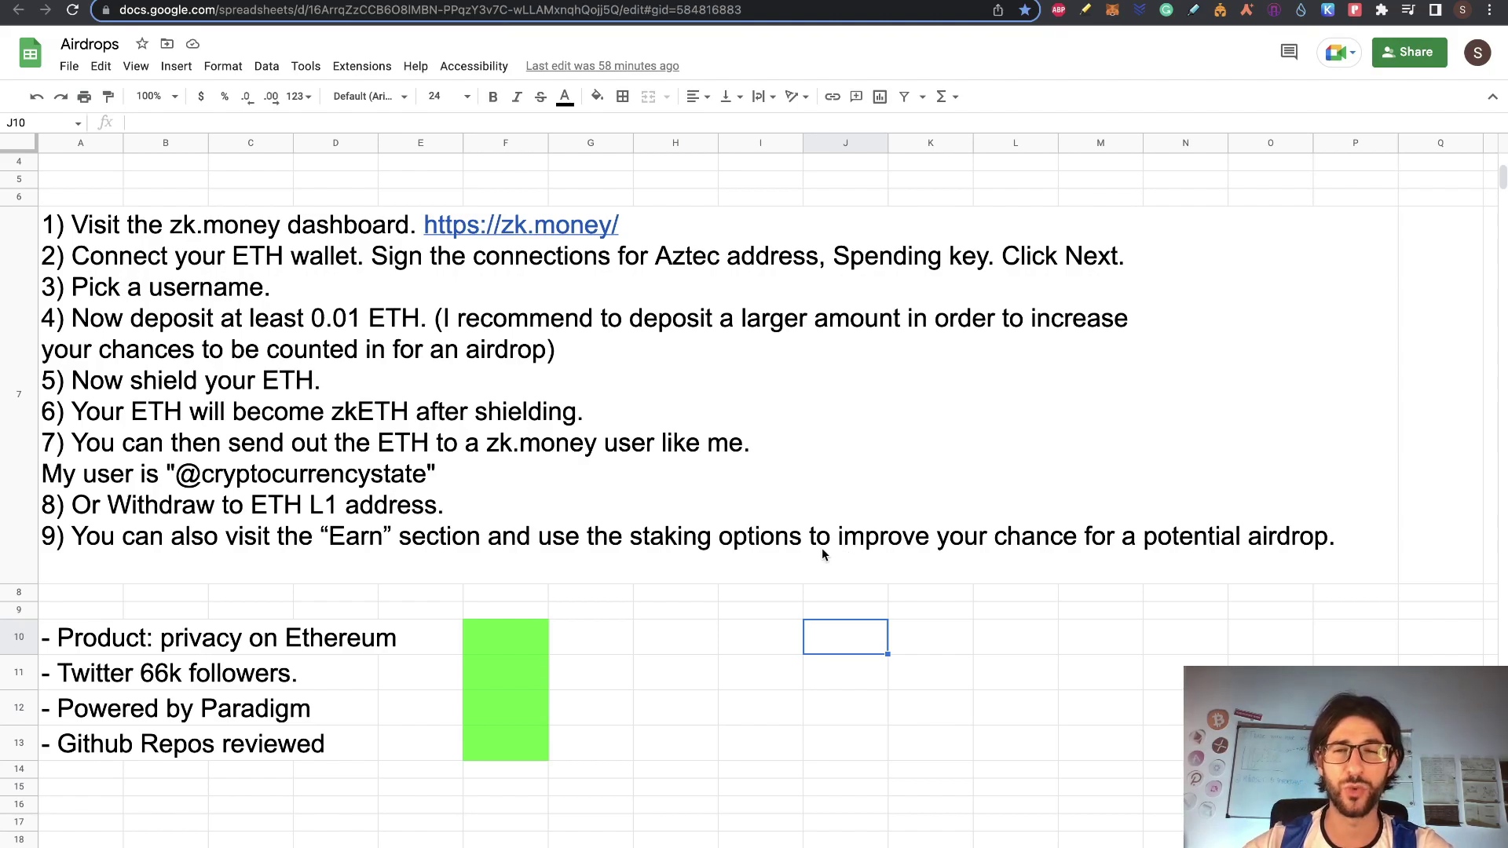
left_click(754, 647)
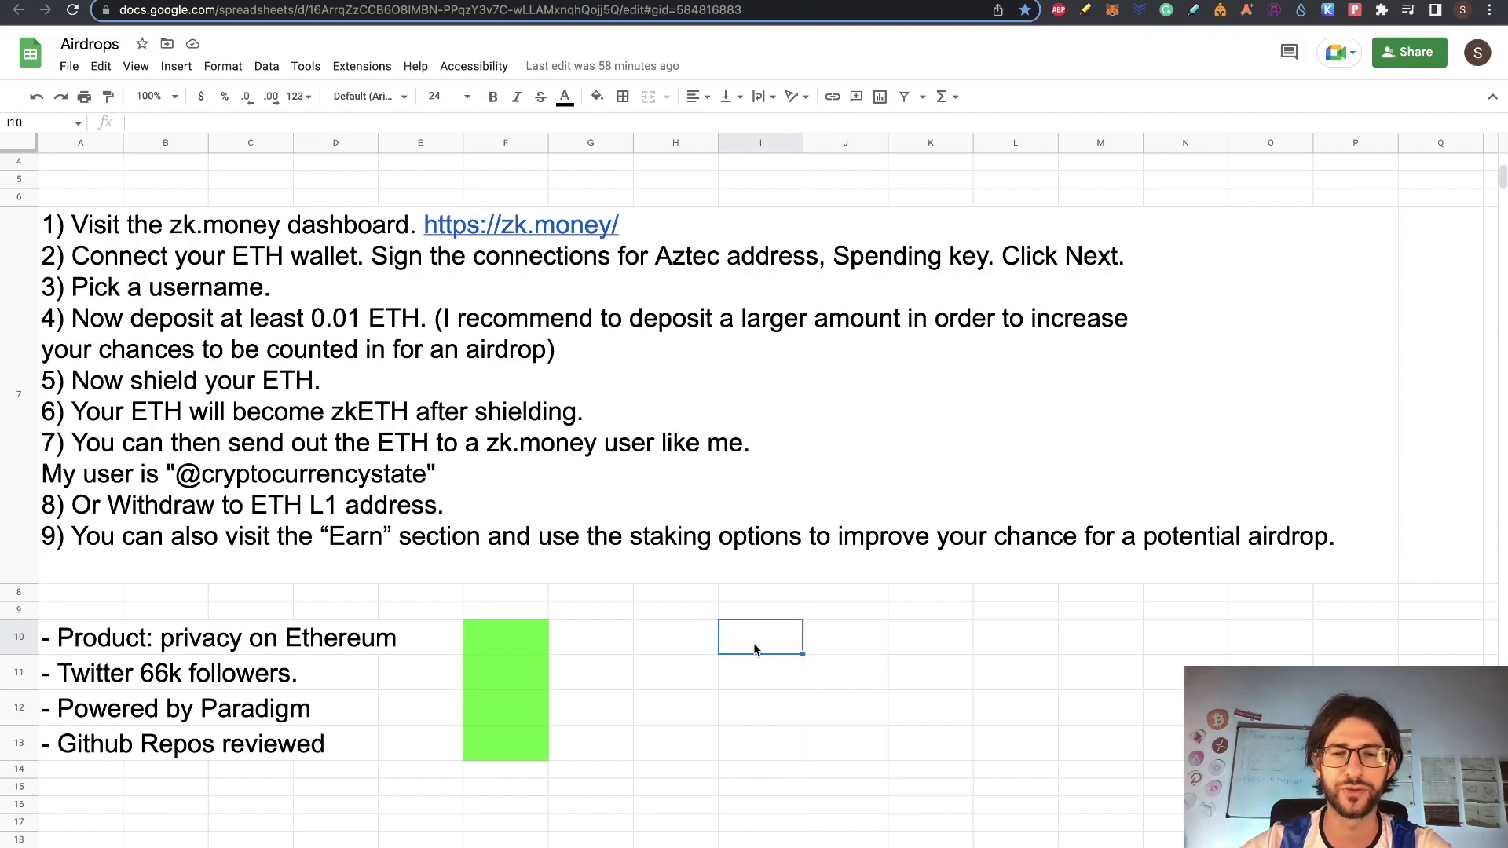
left_click(79, 479)
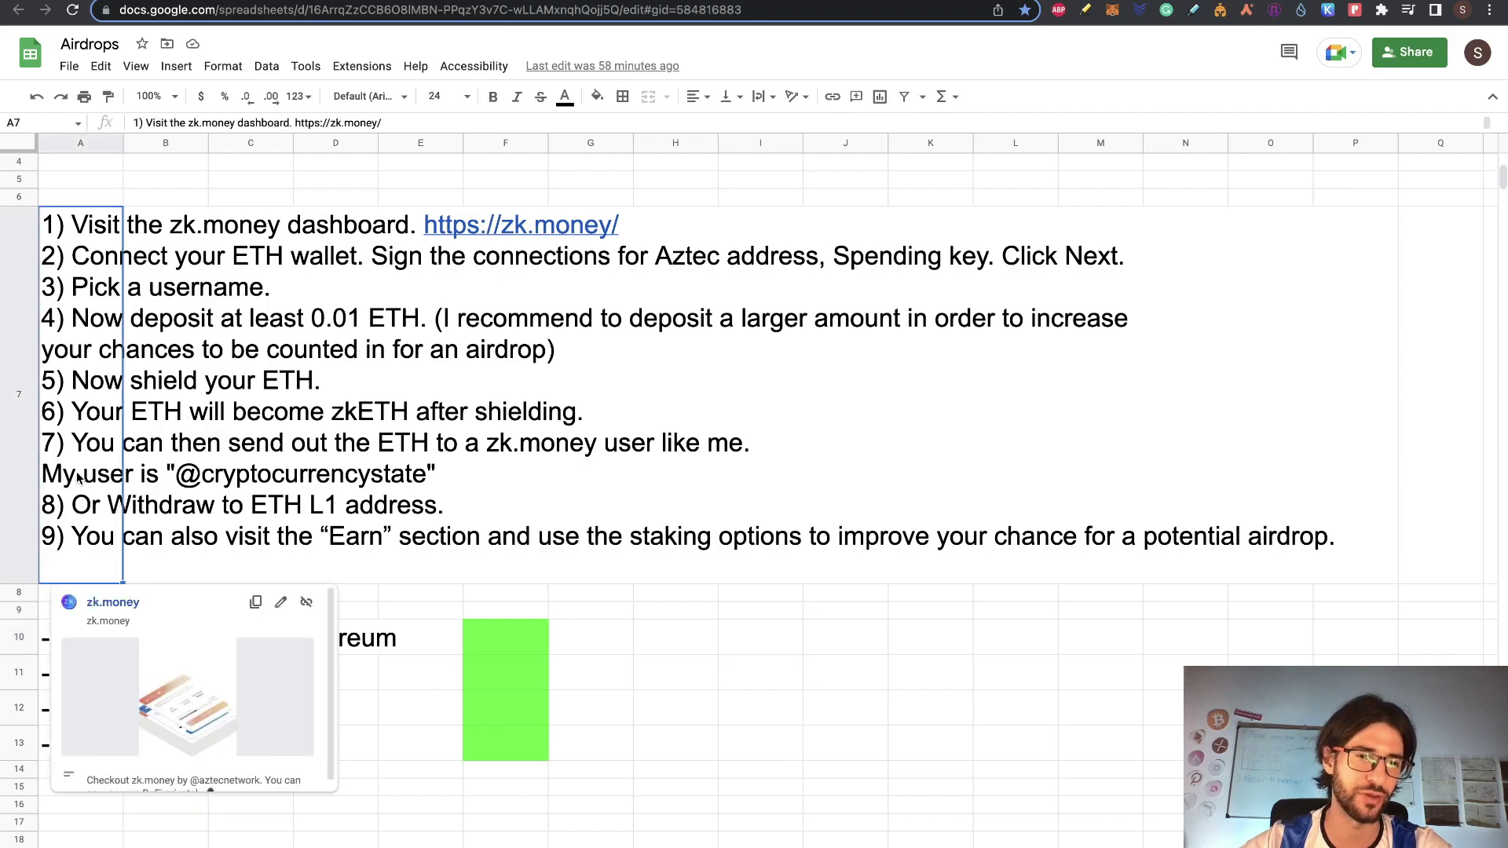
left_click(843, 640)
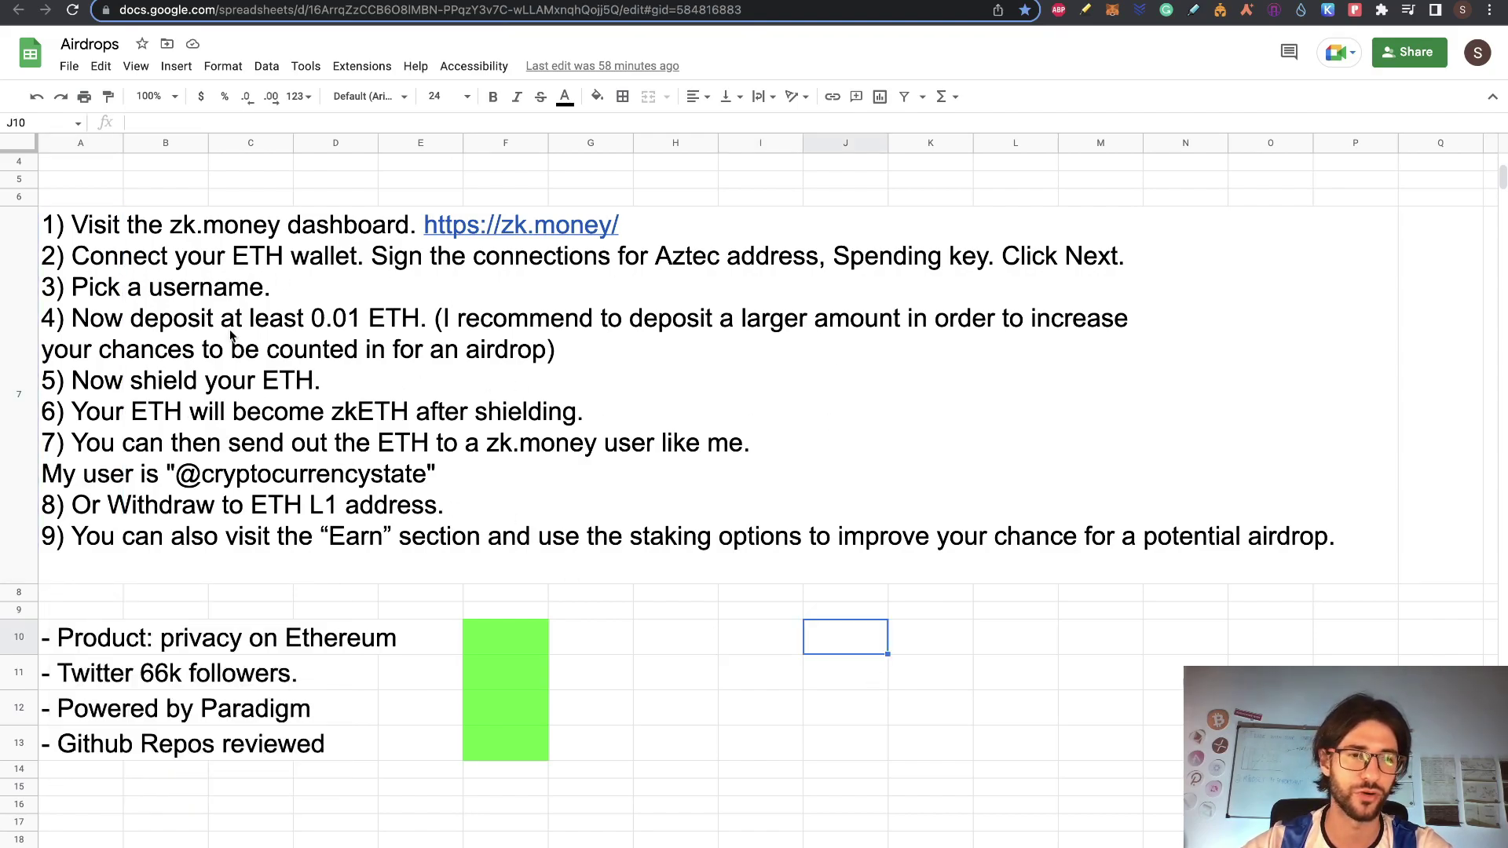
Highlight cells A10:E12 with the Aztec product, Twitter and Paradigm criteria, clear the selection and return to the sheet's beginning
left_click(842, 710)
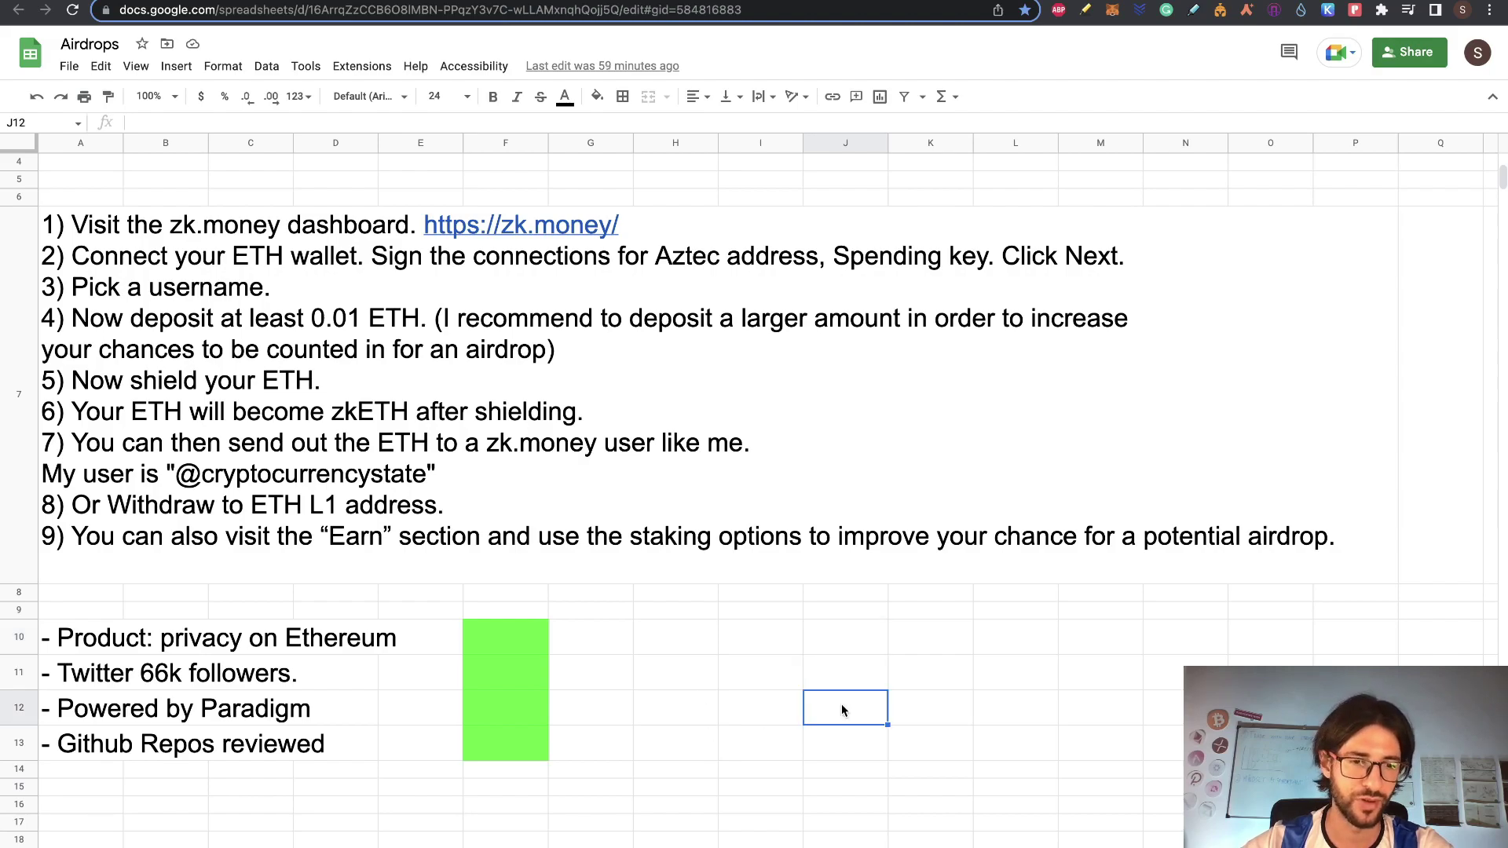
left_click_drag(94, 650, 416, 719)
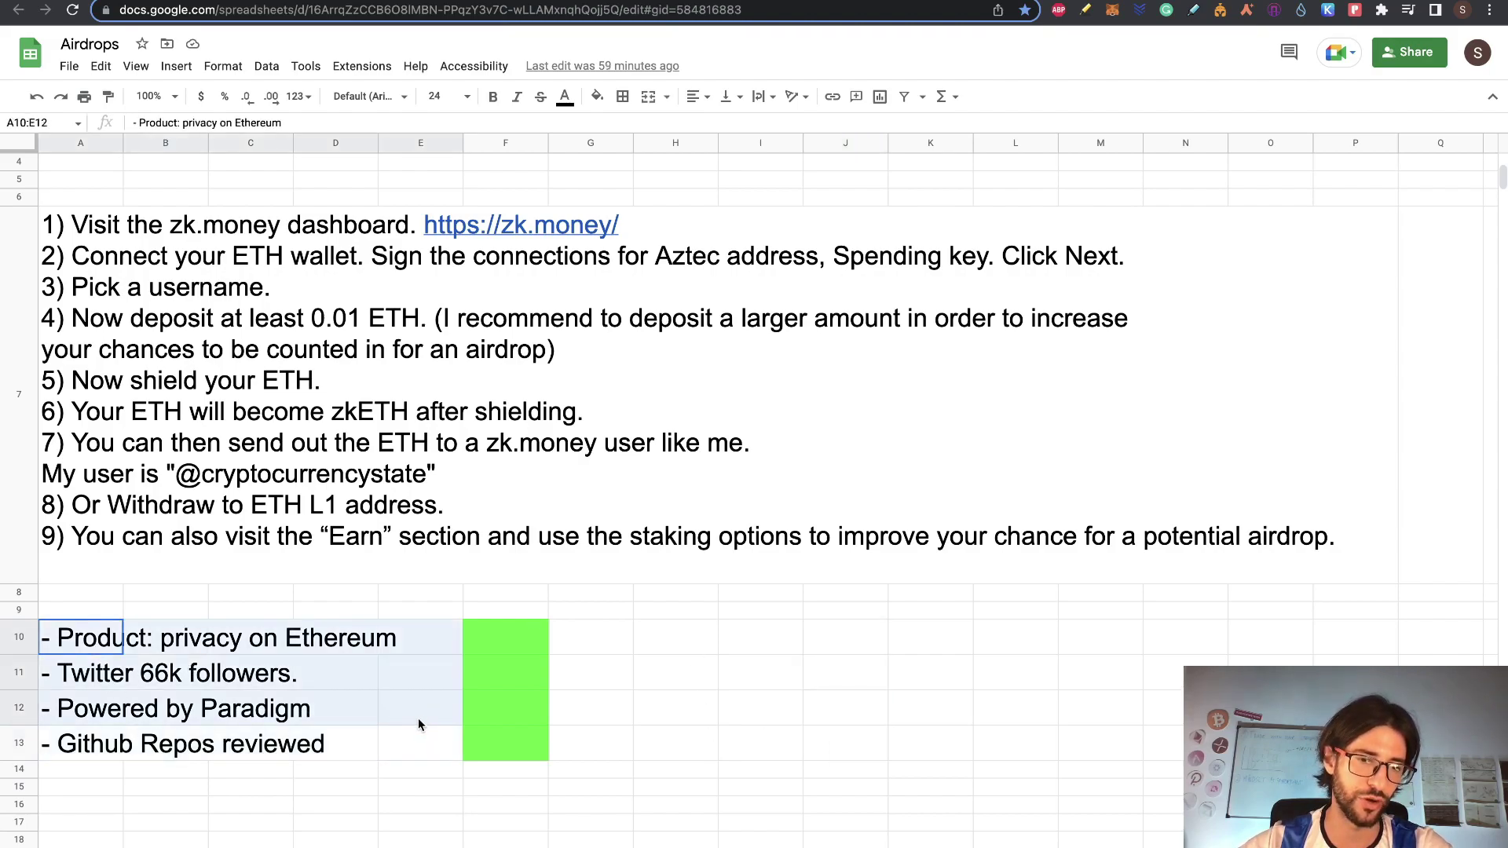
left_click(827, 742)
scroll(827, 625, "up", 4)
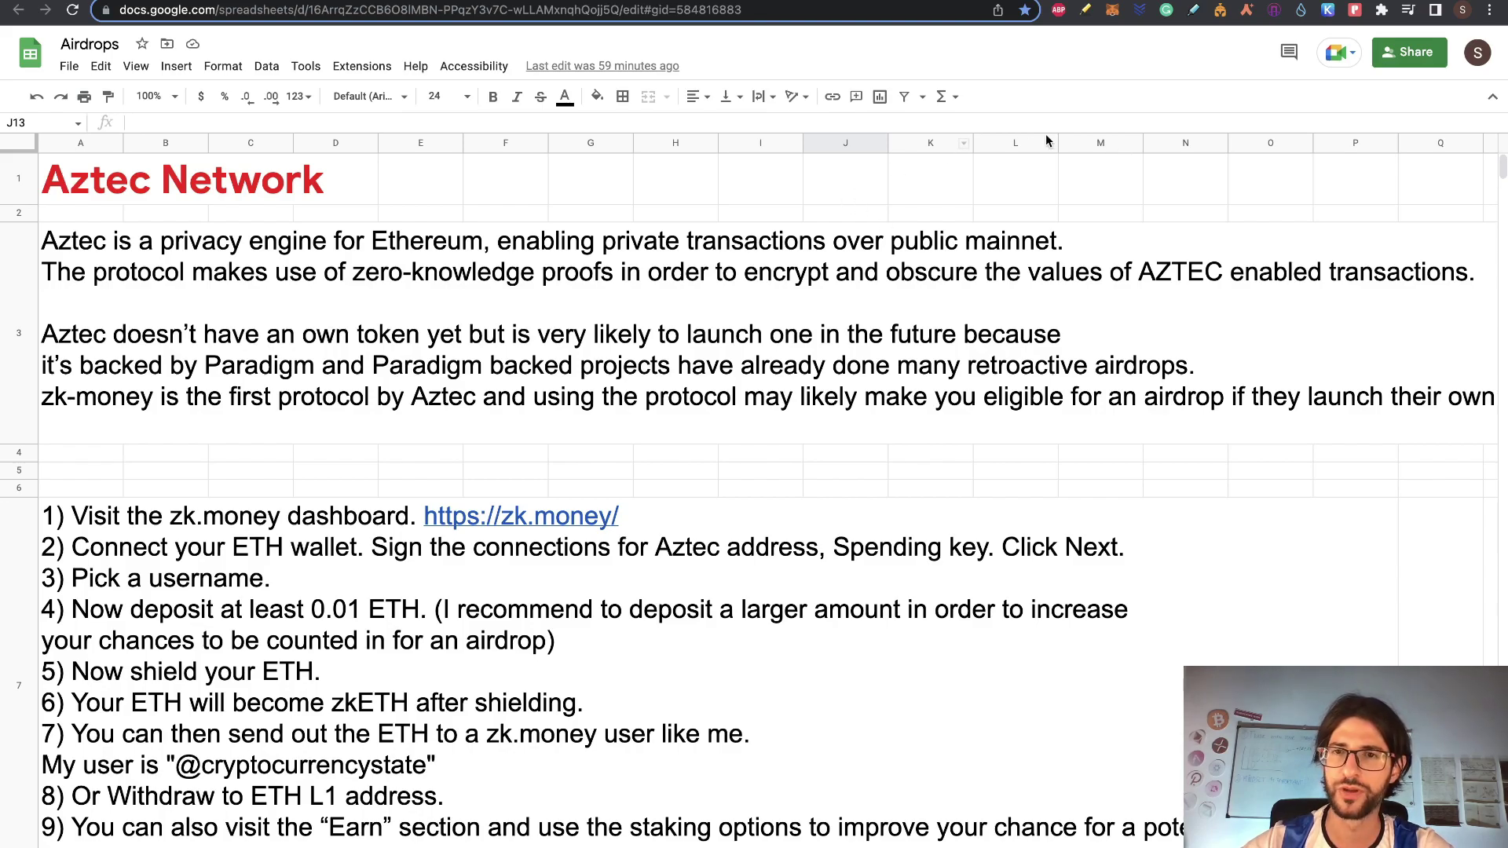
Switch to Paradigm's portfolio page and browse the backed projects, including Aztec, Coinbase, Compound and dYdX
left_click(638, 1)
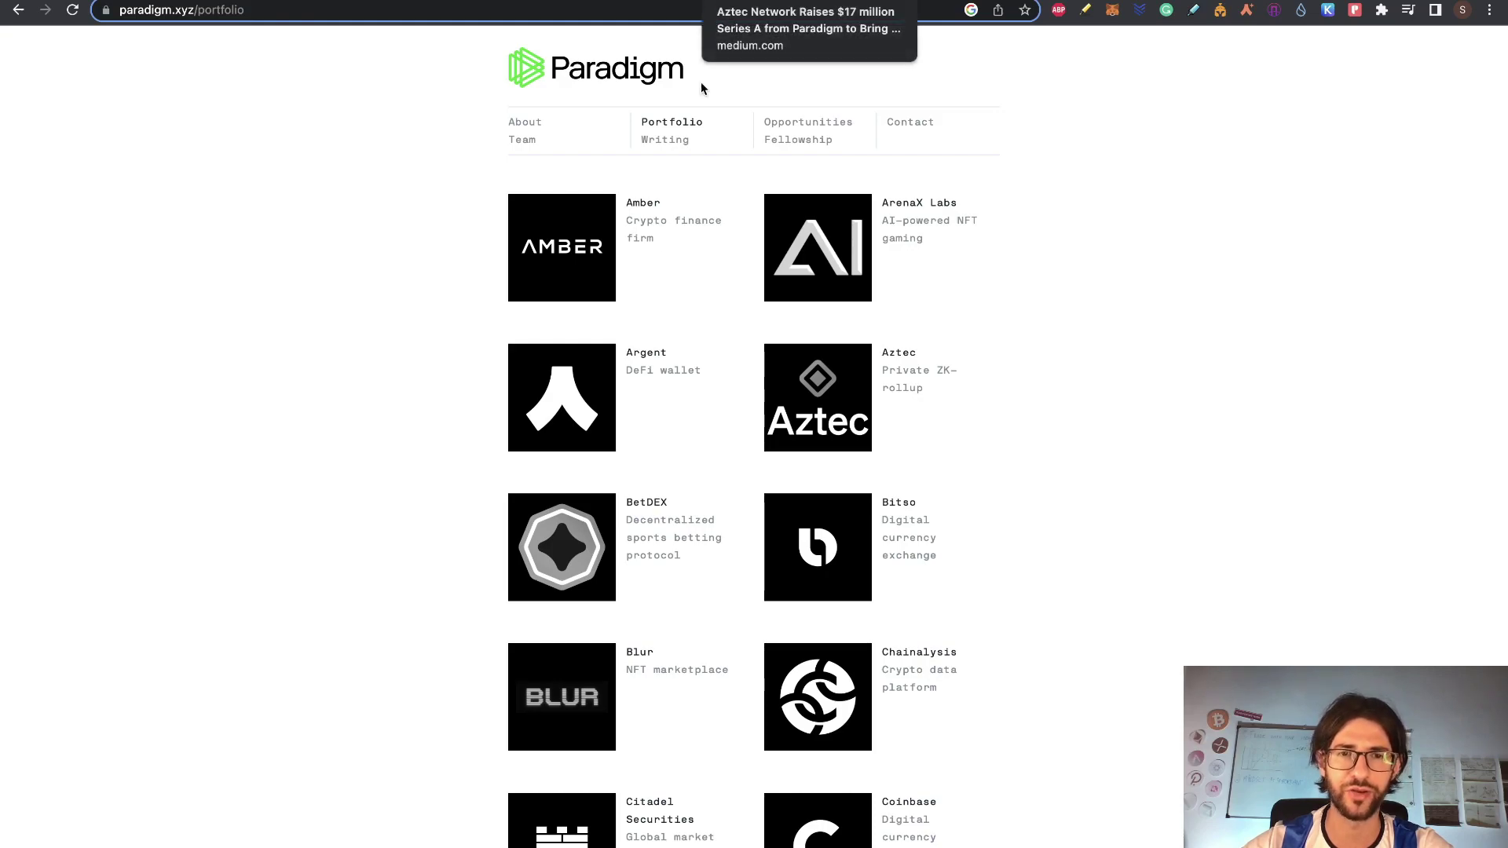
scroll(1129, 572, "down", 3)
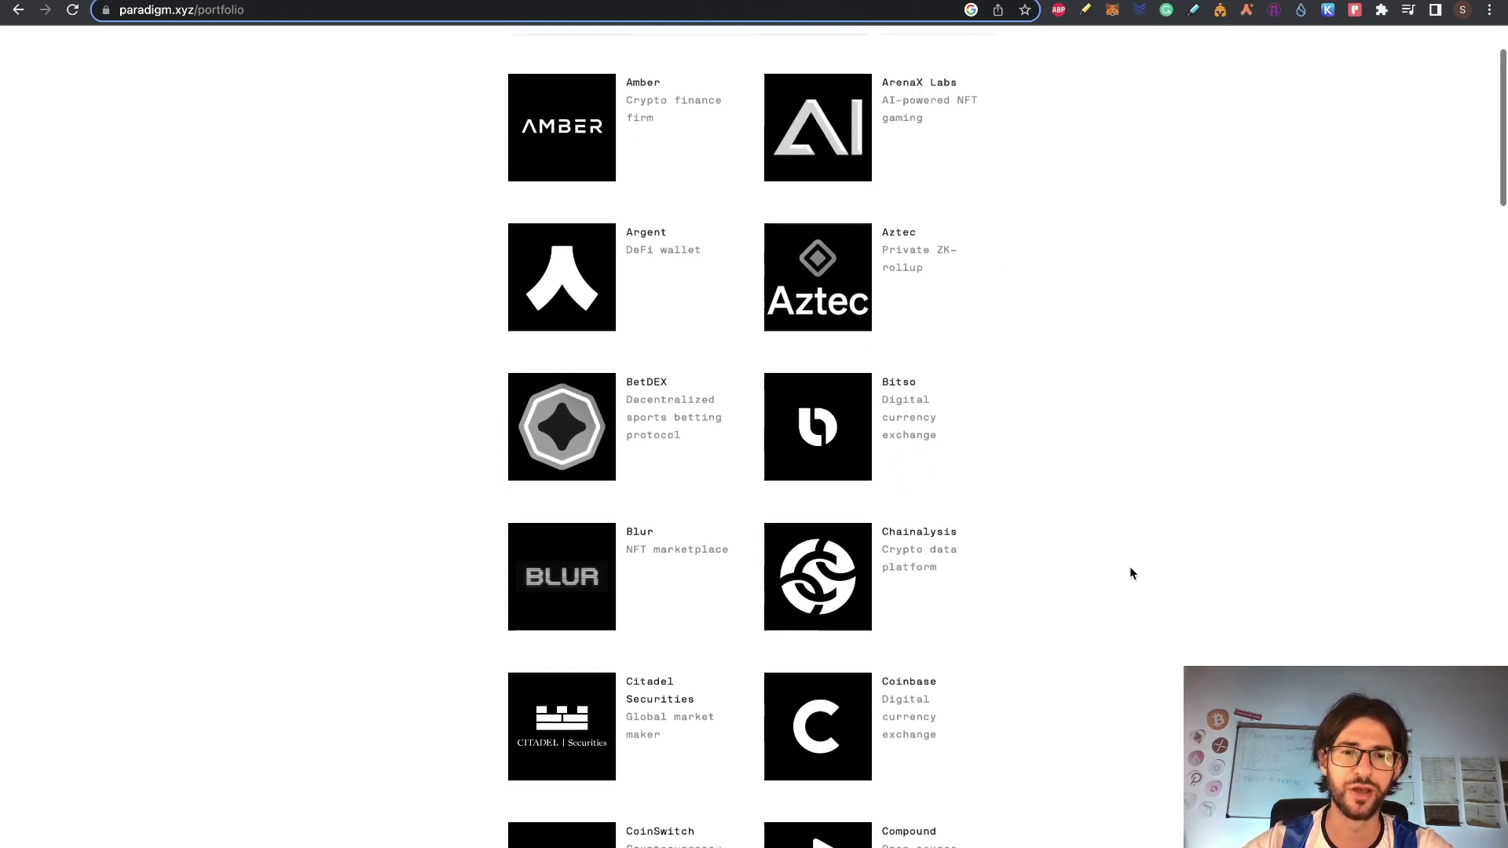
scroll(1100, 642, "down", 3)
scroll(1101, 644, "down", 3)
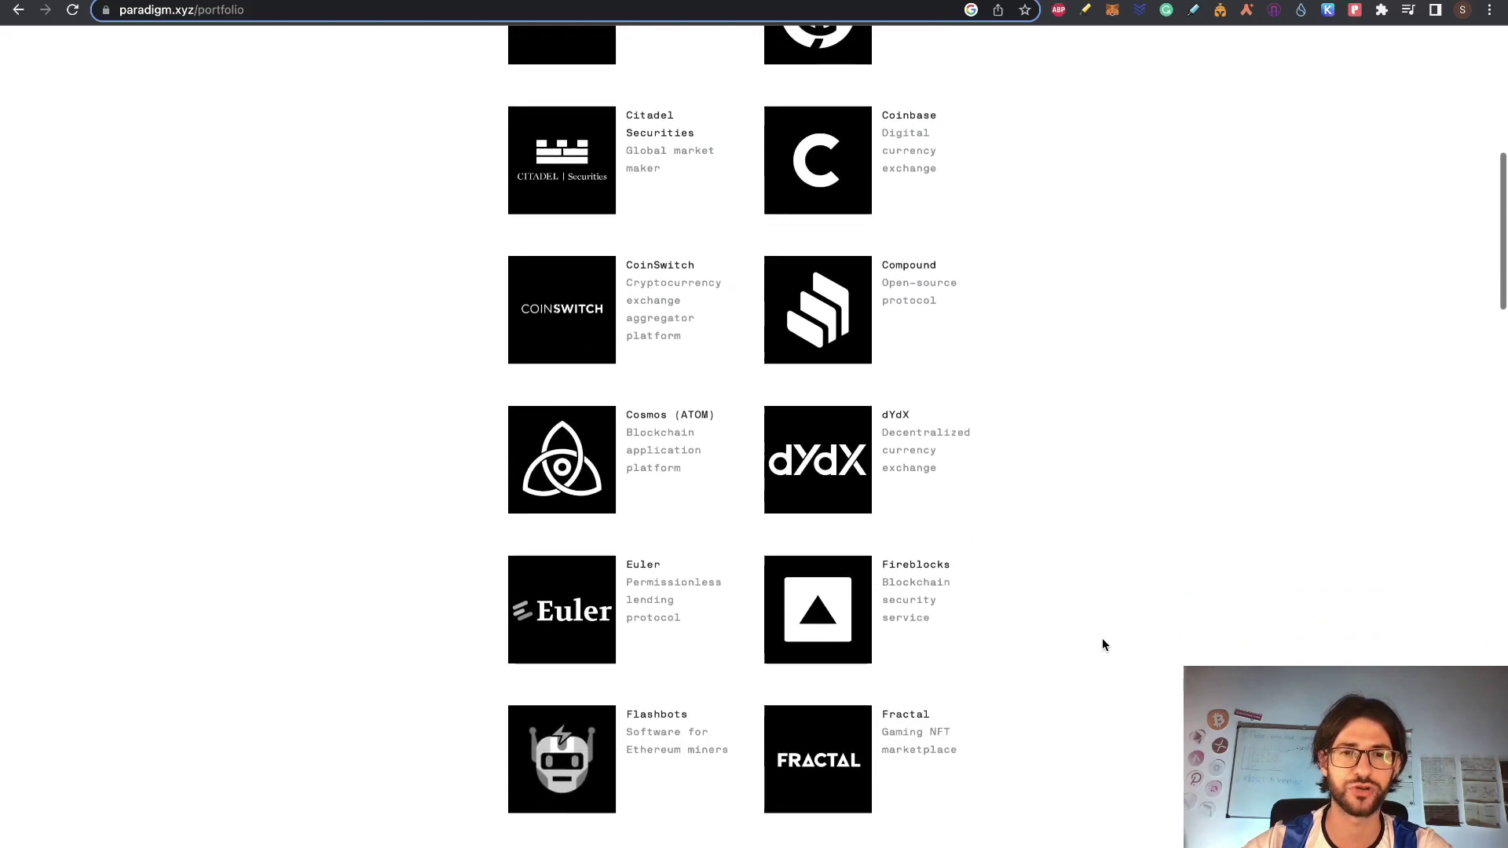
scroll(1101, 644, "up", 9)
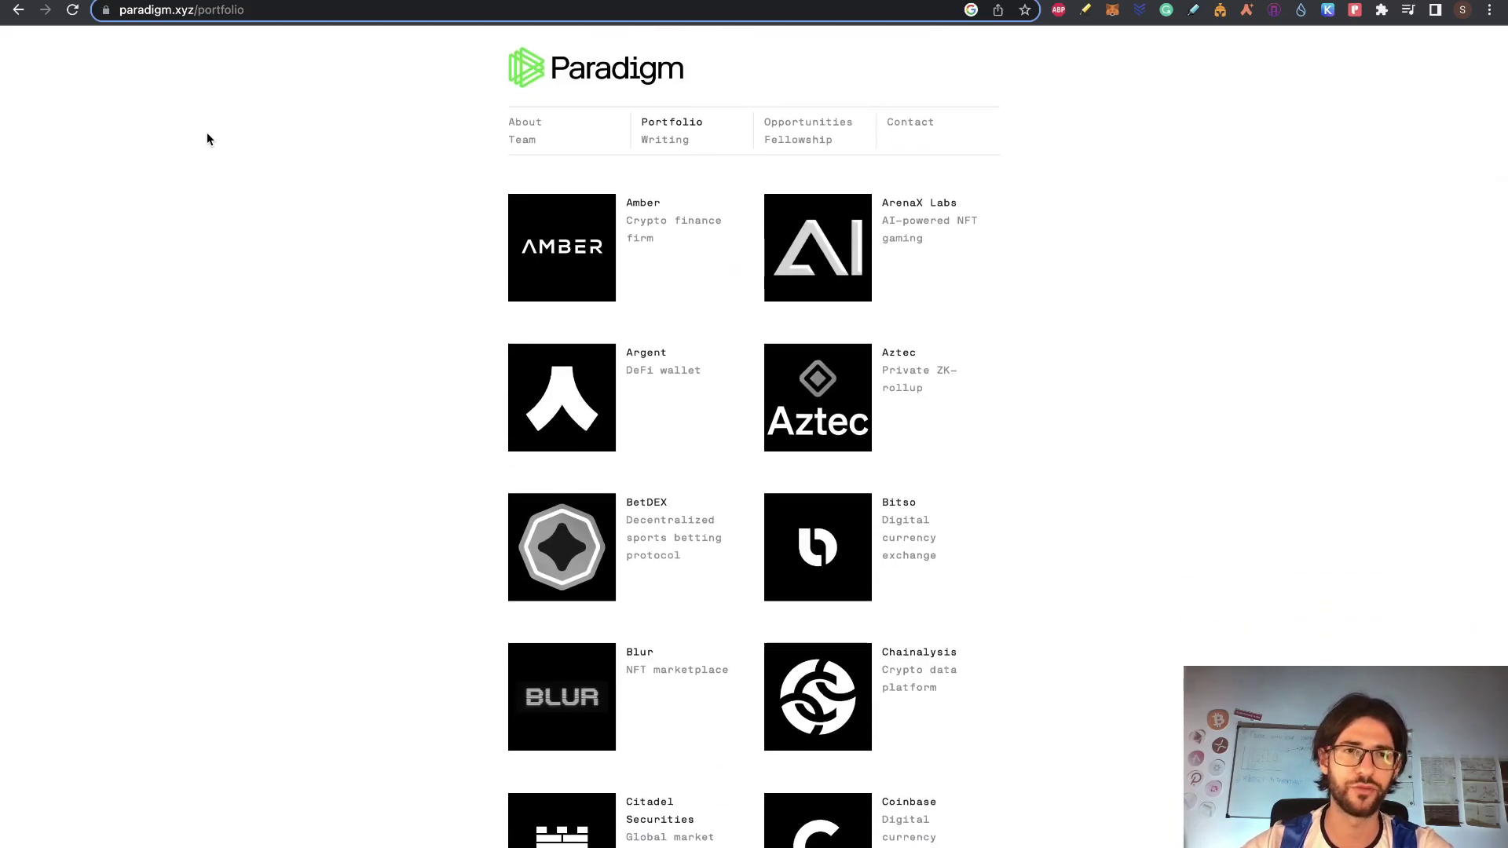